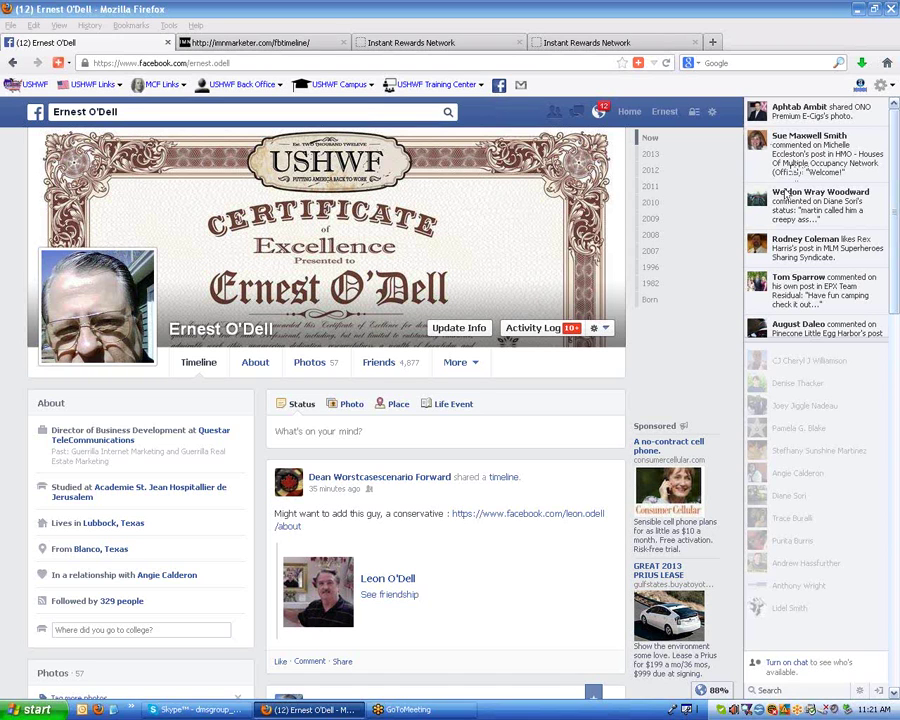
- View the profile photo full size, close it, and switch to the IMN Marketer Facebook Timeline Marketing article
click(109, 321)
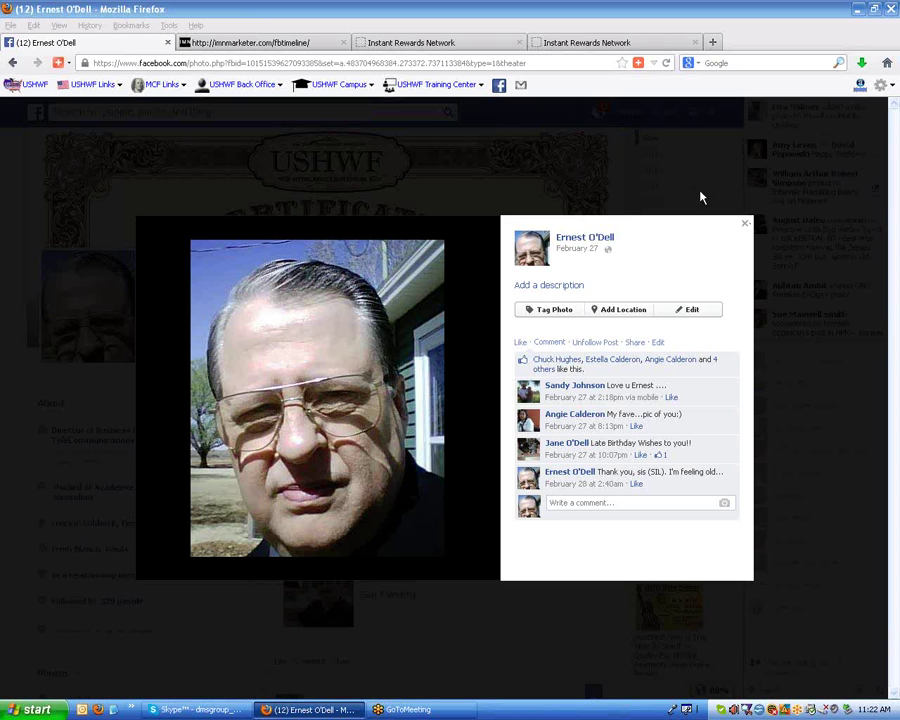
click(746, 226)
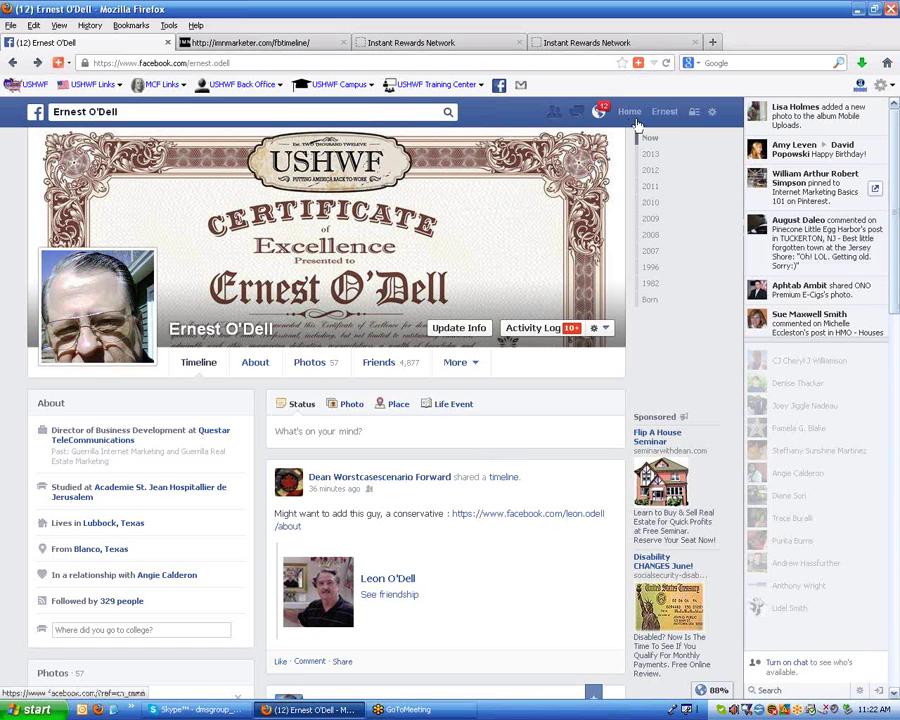
click(280, 42)
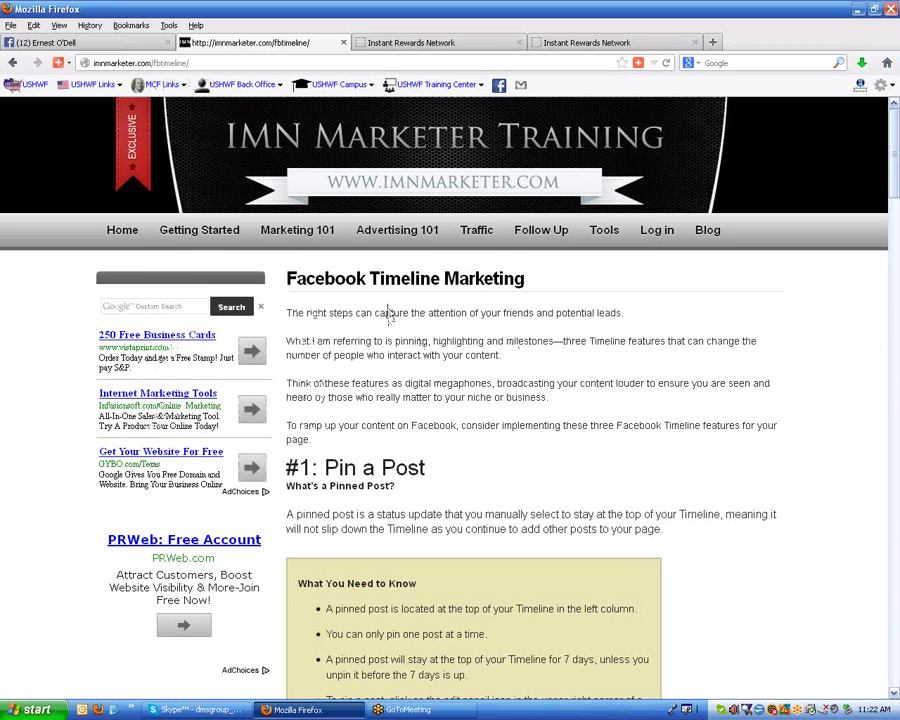
mouse_move(276, 238)
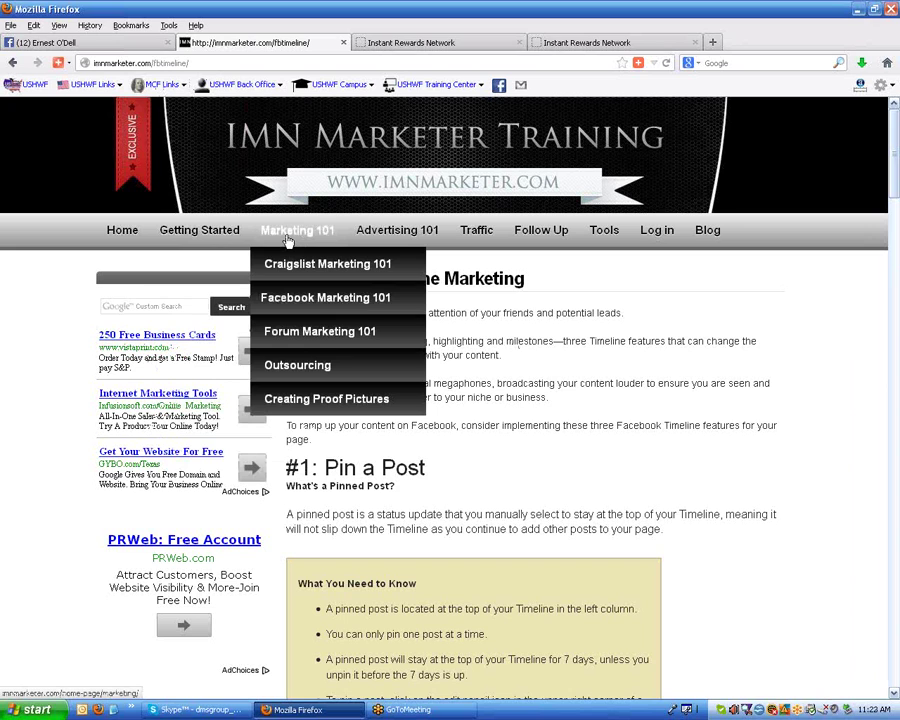
mouse_move(310, 305)
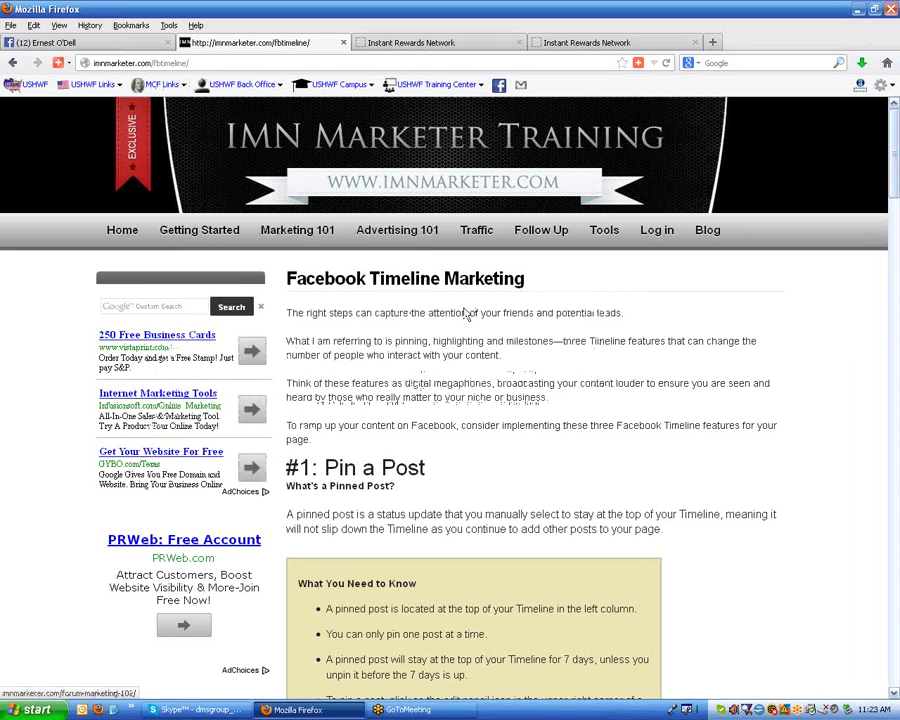
mouse_move(345, 301)
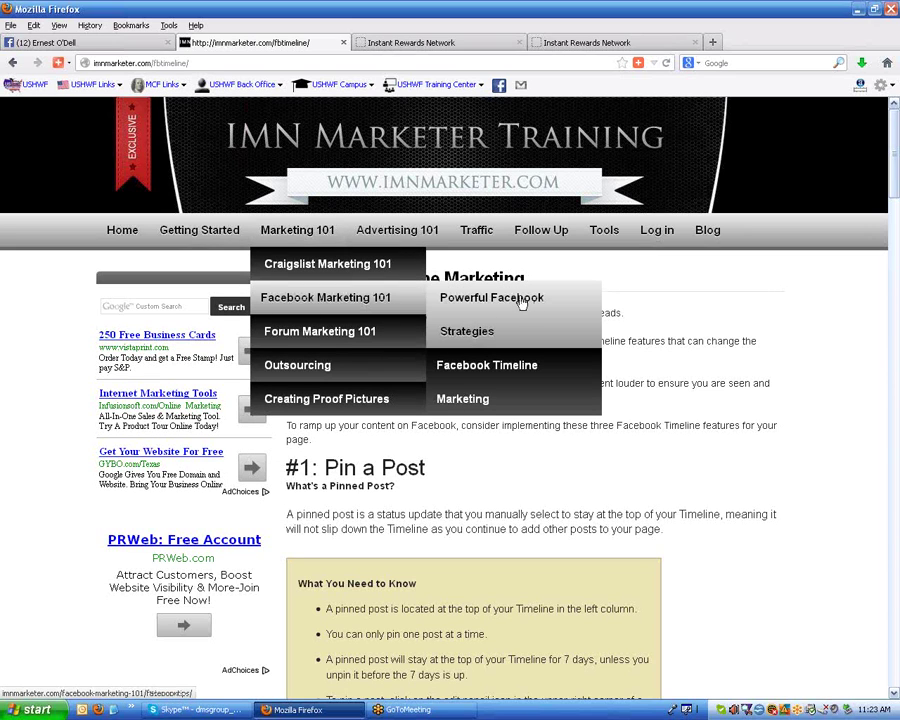
click(507, 376)
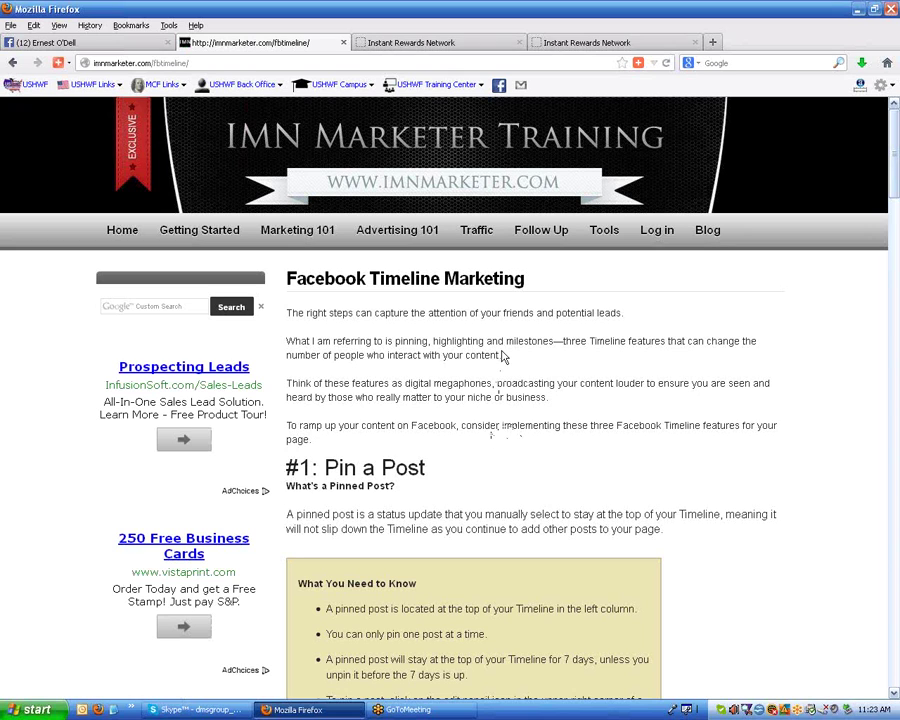
- Return to the Facebook profile timeline, open its Friends list, then the account options menu
click(55, 45)
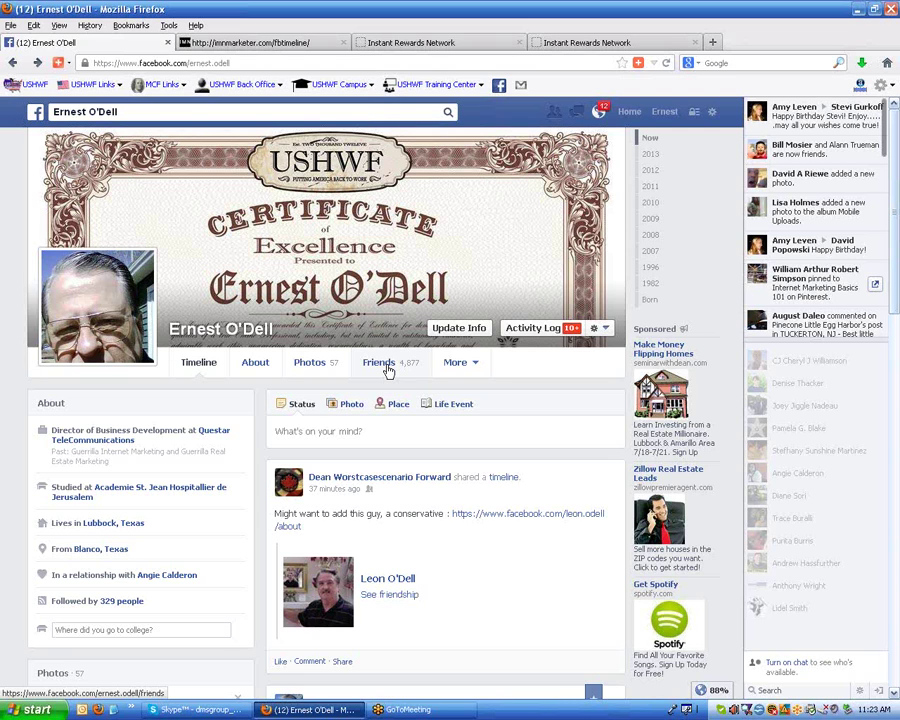
click(380, 366)
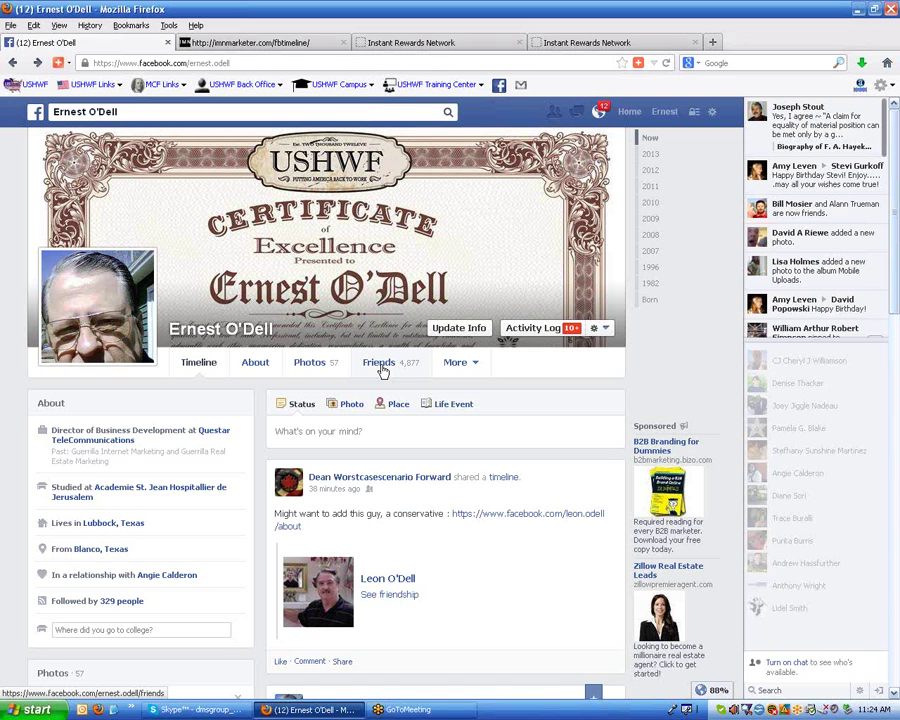
click(713, 116)
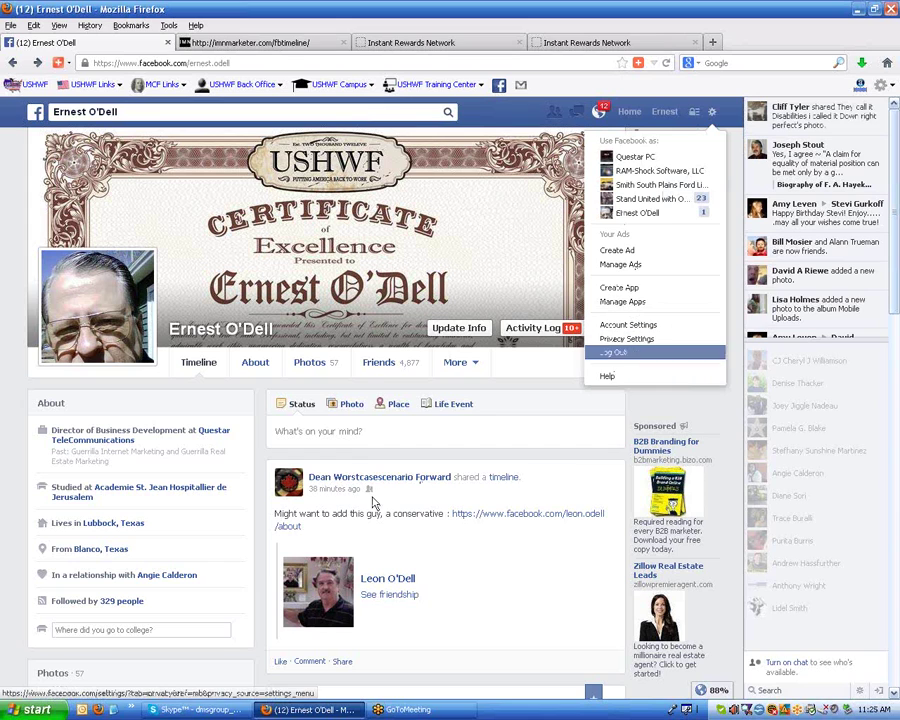
- Dismiss the account options and start a new status in the timeline composer
click(345, 432)
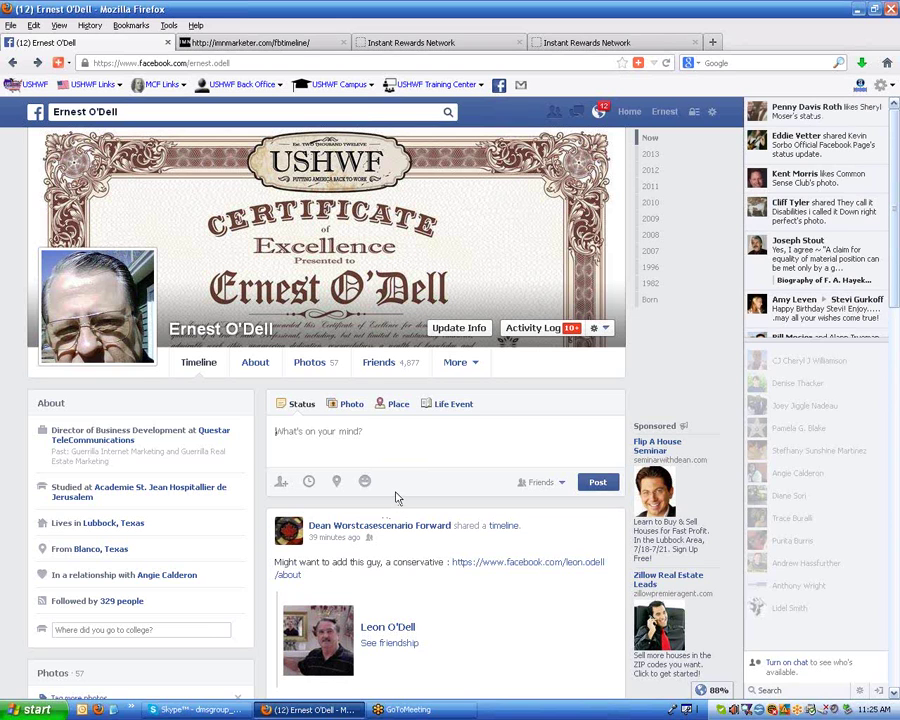
- Hide the shared friend-suggestion post from the timeline, bringing the 'New Career' post into view
scroll(397, 495, down, 5)
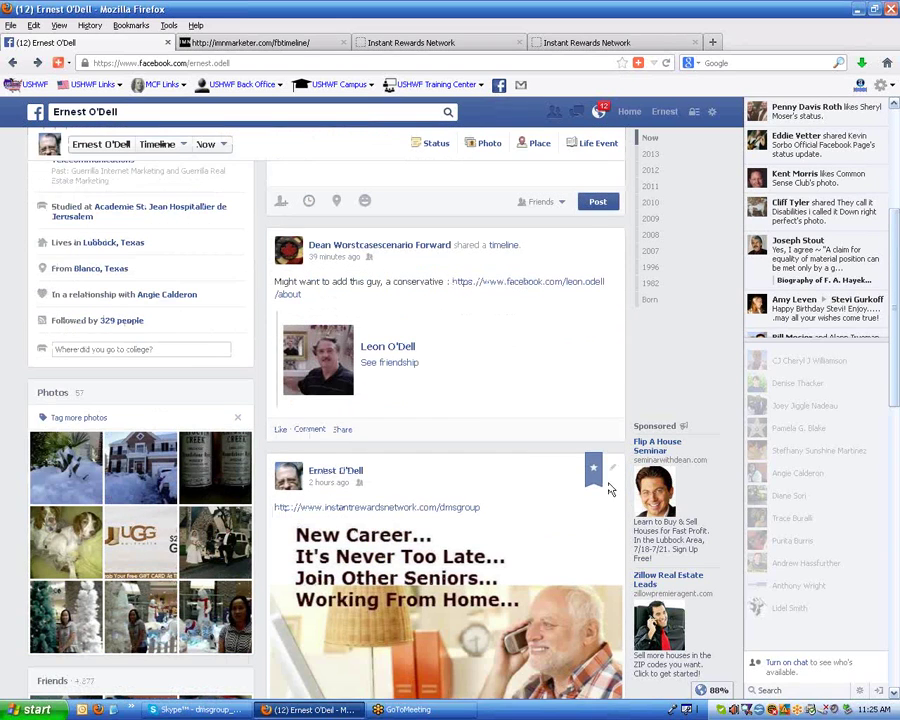
click(613, 244)
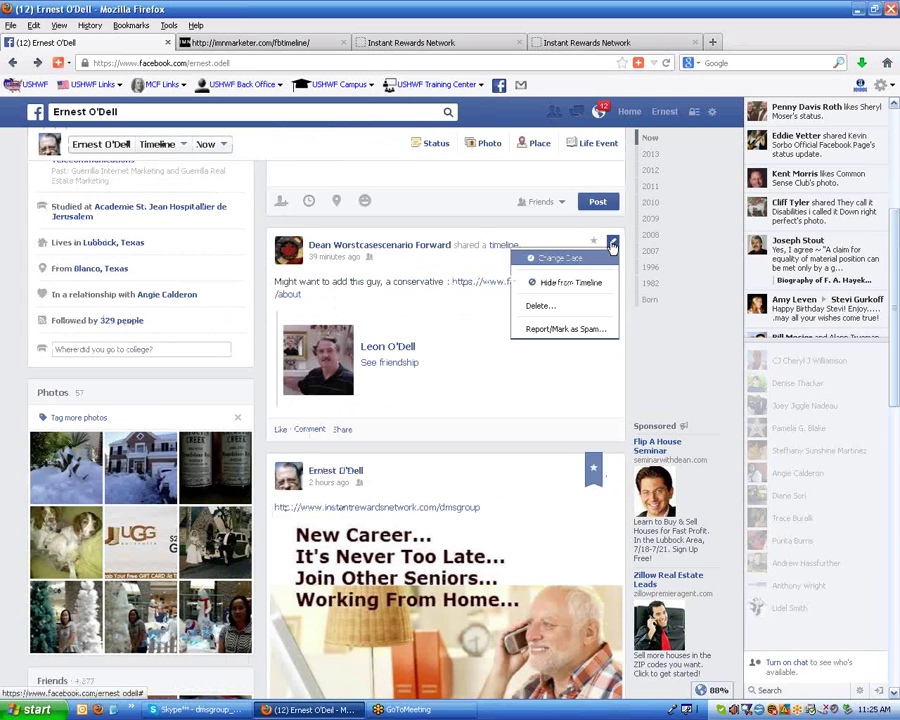
click(572, 284)
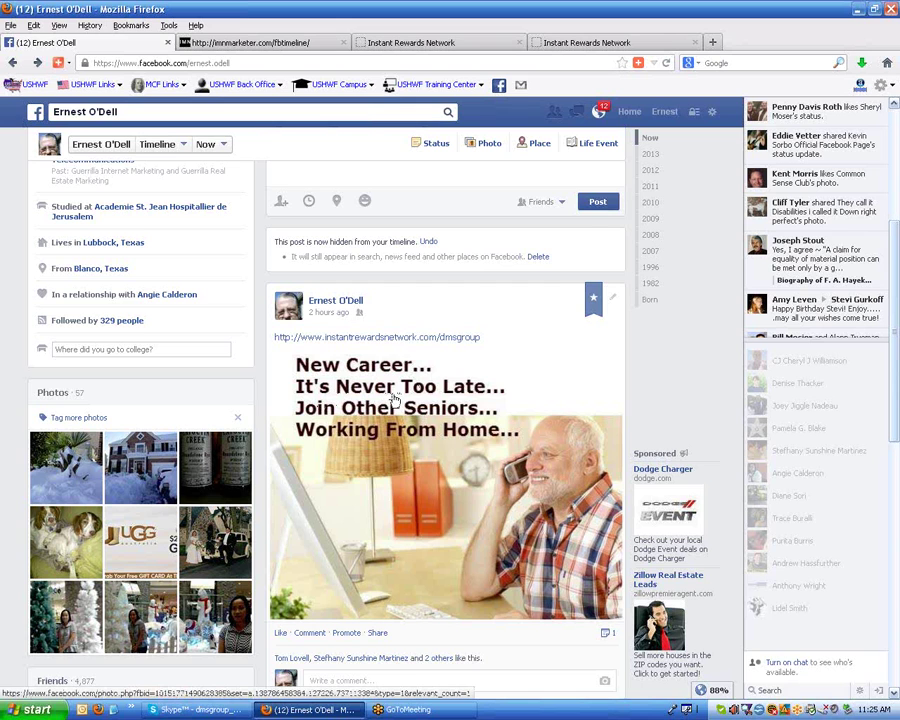
scroll(395, 400, down, 2)
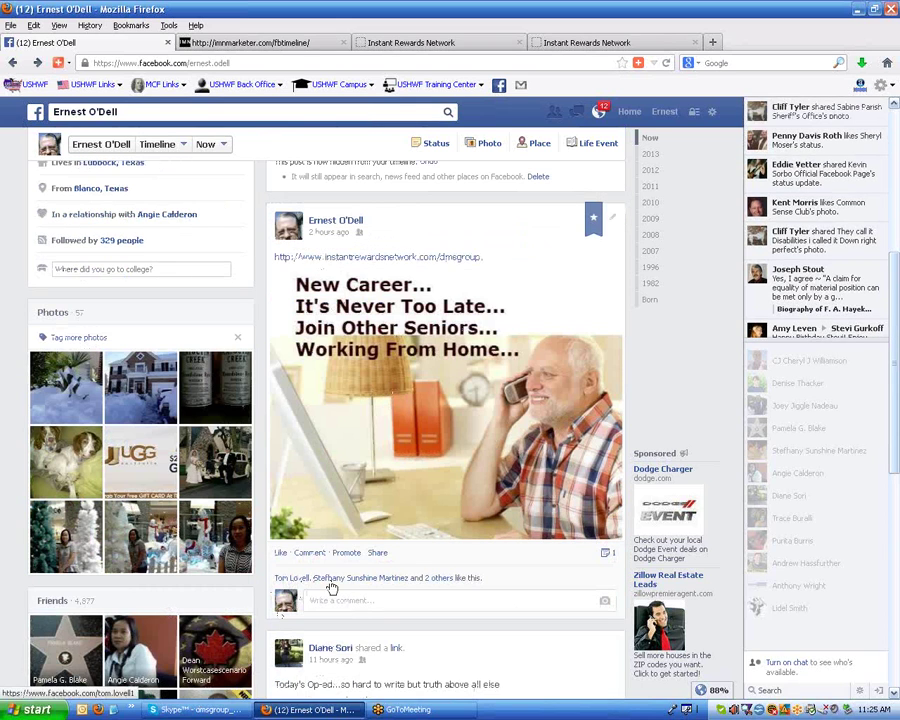
mouse_move(436, 585)
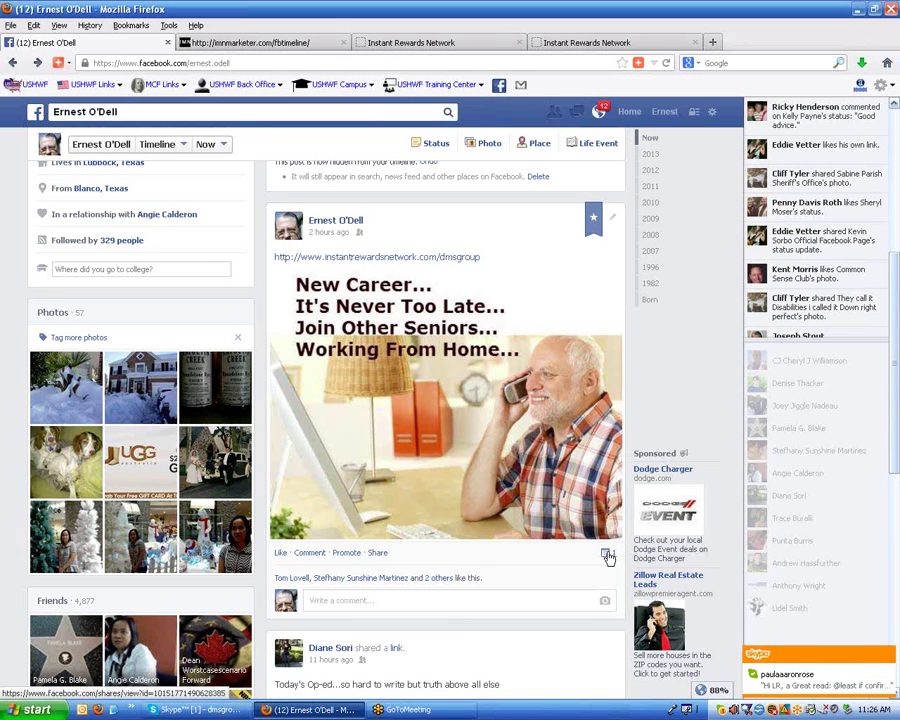
click(606, 554)
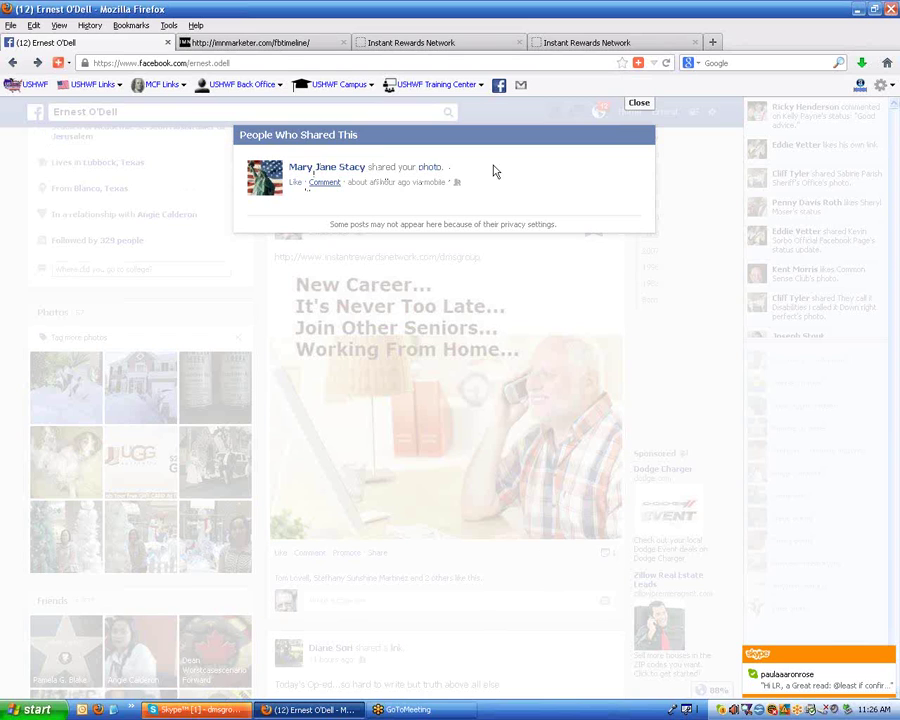
click(639, 104)
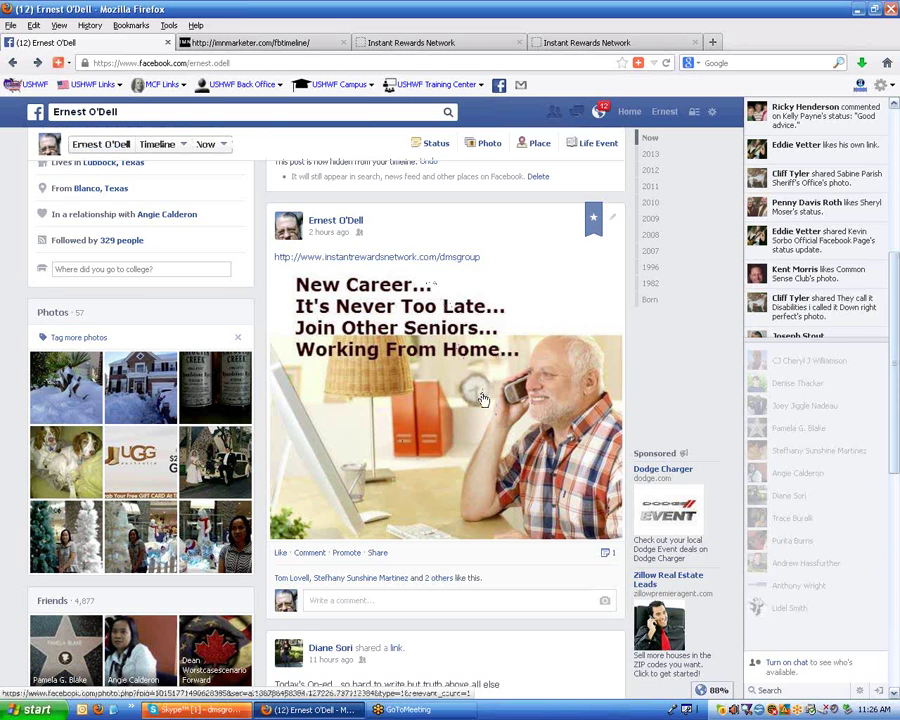
scroll(482, 398, up, 3)
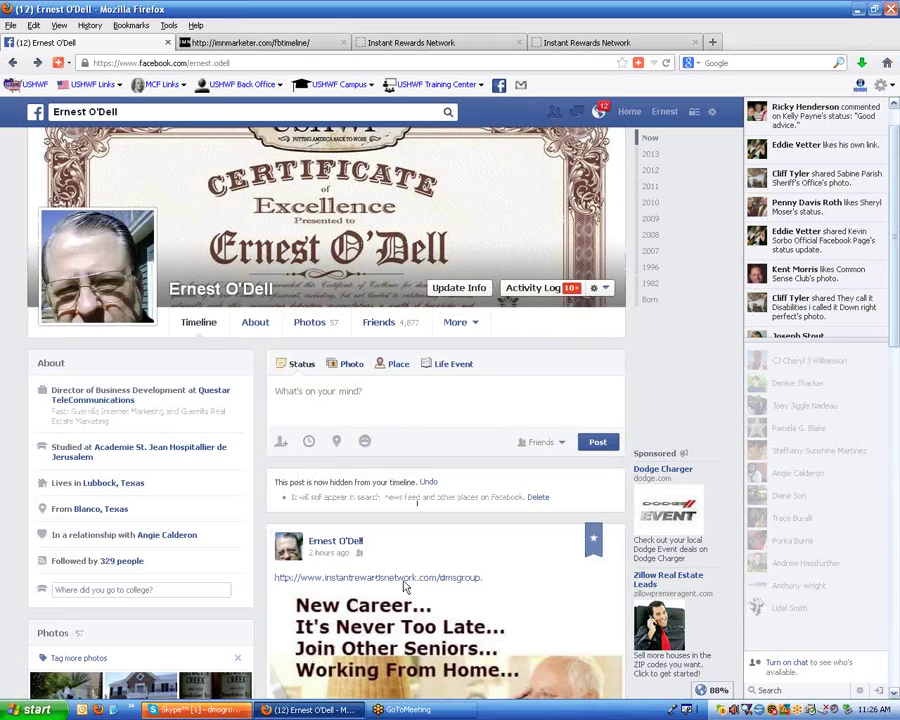
- Copy the web address of the Instant Rewards sign-up page
click(586, 45)
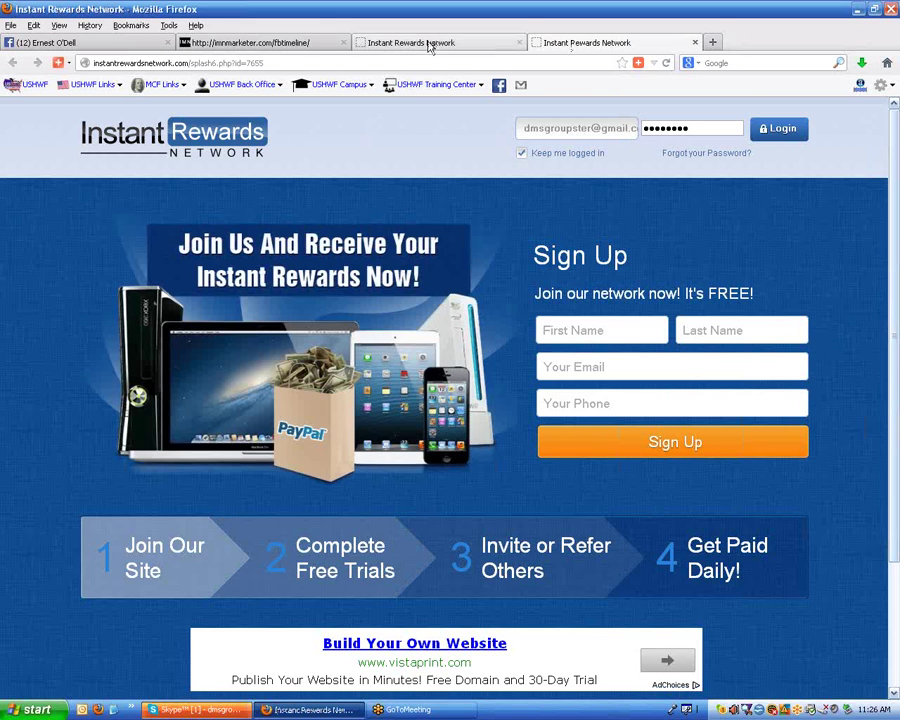
click(266, 63)
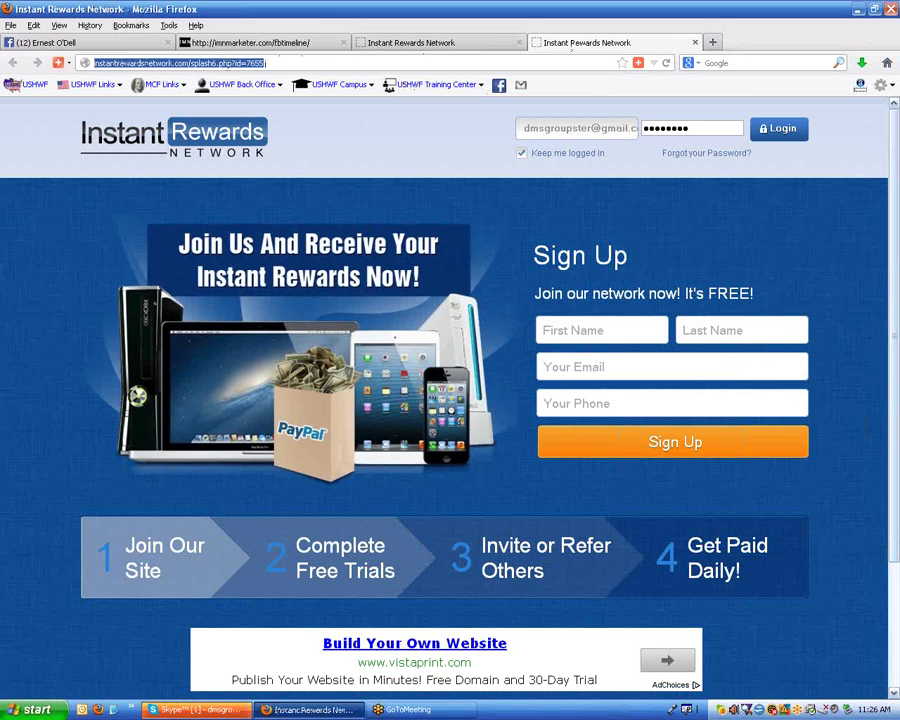
right_click(227, 66)
click(254, 107)
- Browse the capture page designs and preview the middle one
click(449, 48)
scroll(657, 257, up, 5)
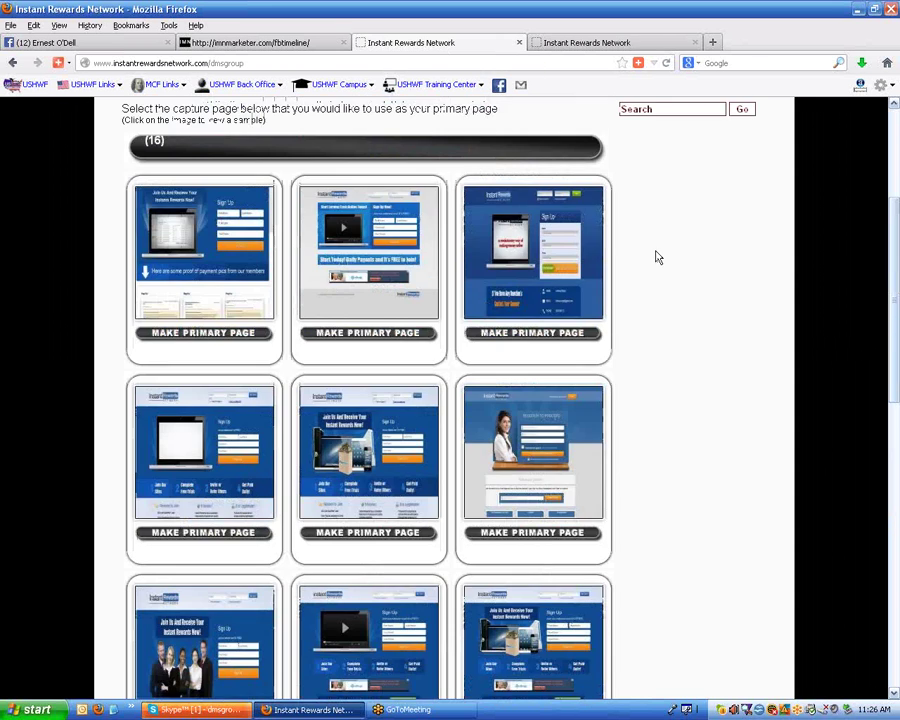
scroll(651, 251, up, 3)
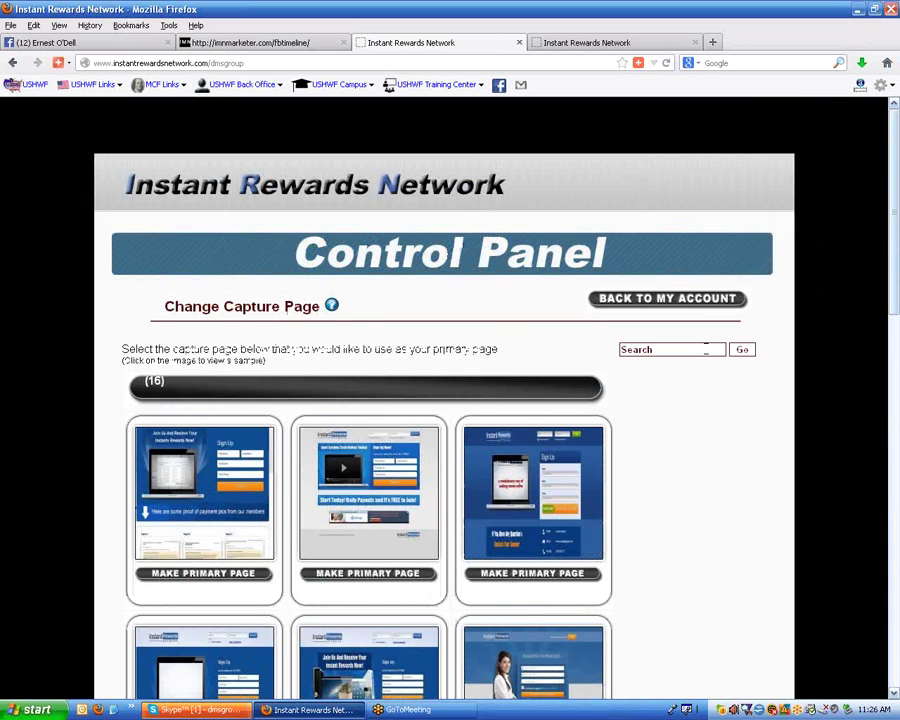
scroll(247, 166, down, 3)
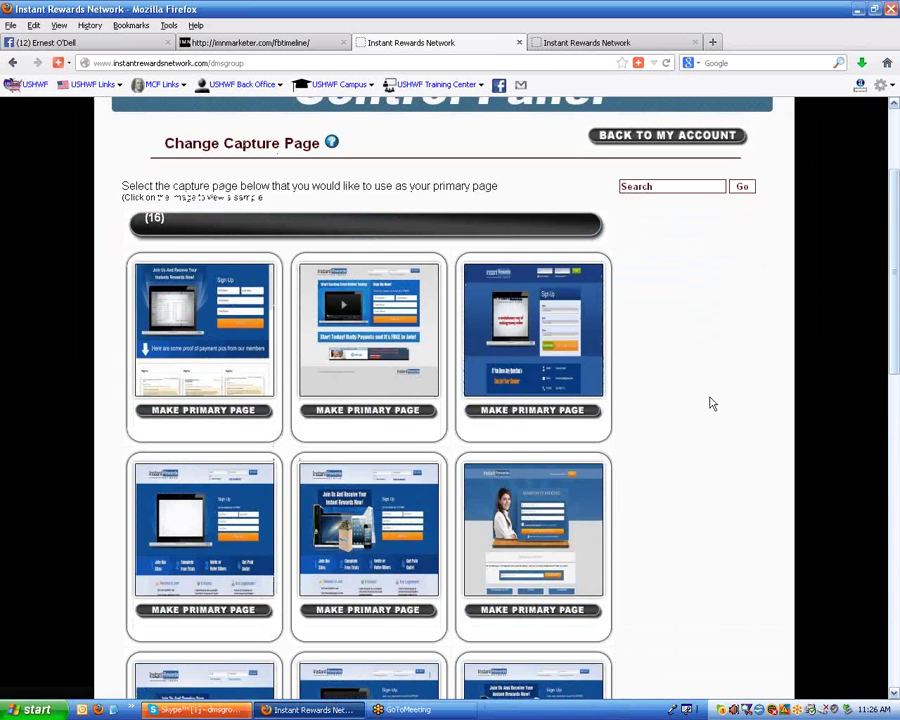
scroll(708, 402, down, 3)
click(370, 390)
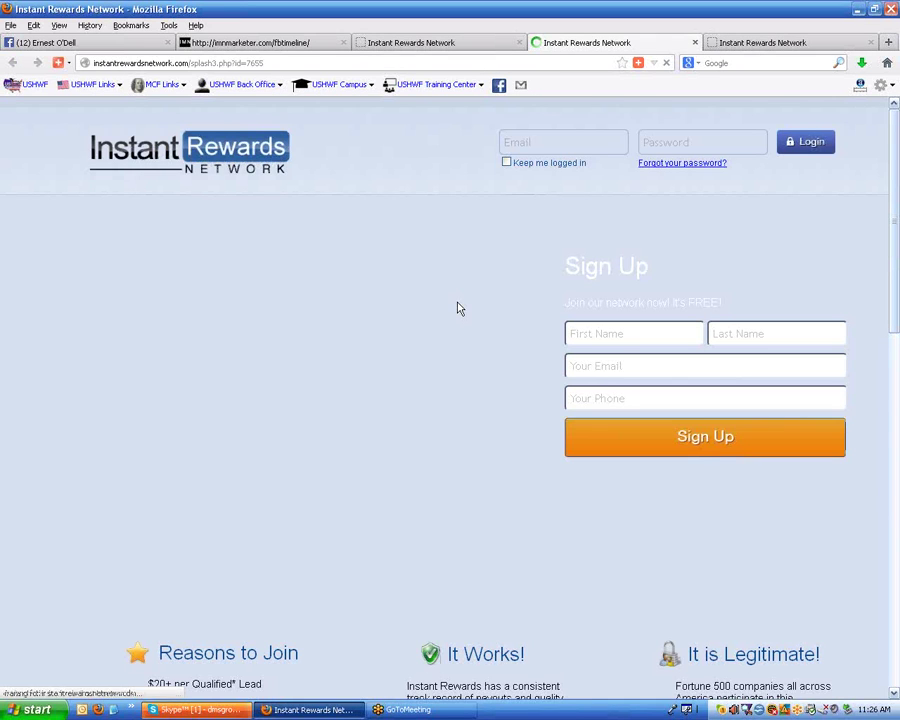
- Compare the splash6 and splash3 sign-up pages, then copy the splash3 page address
click(786, 44)
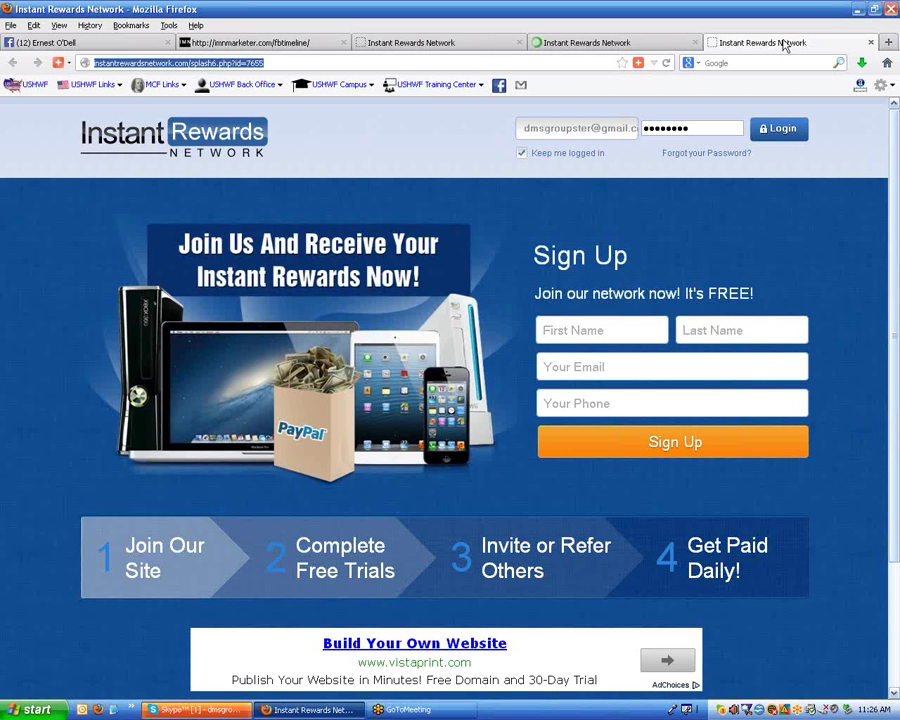
click(577, 47)
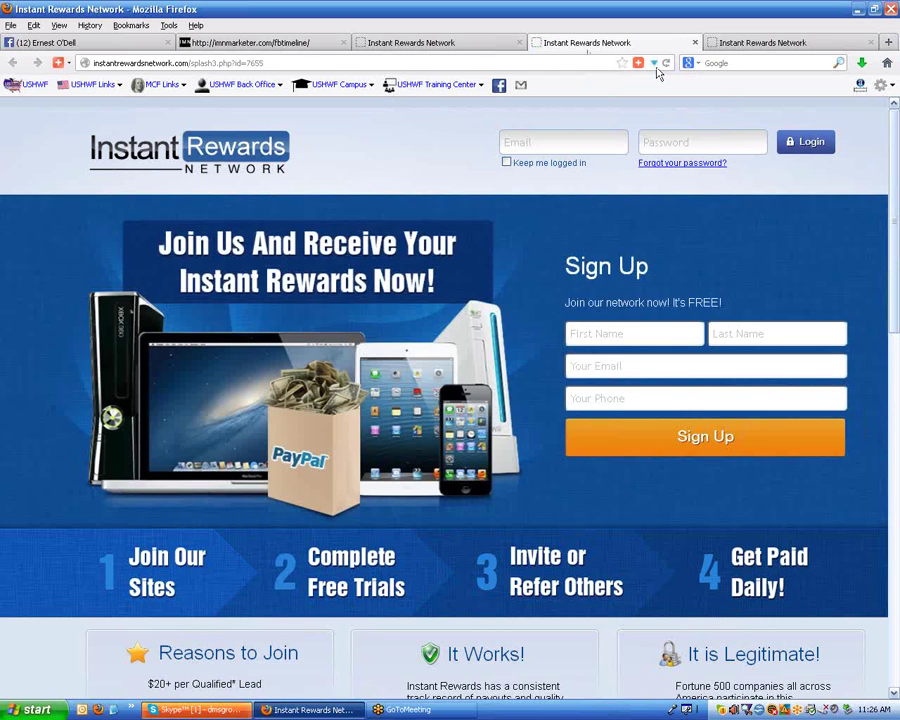
click(748, 47)
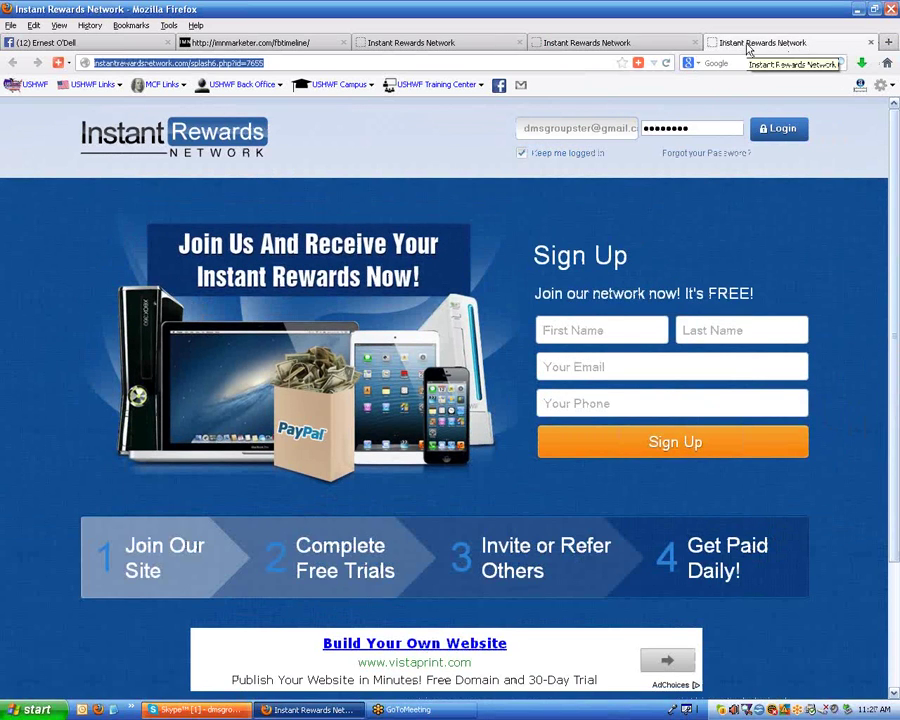
click(590, 45)
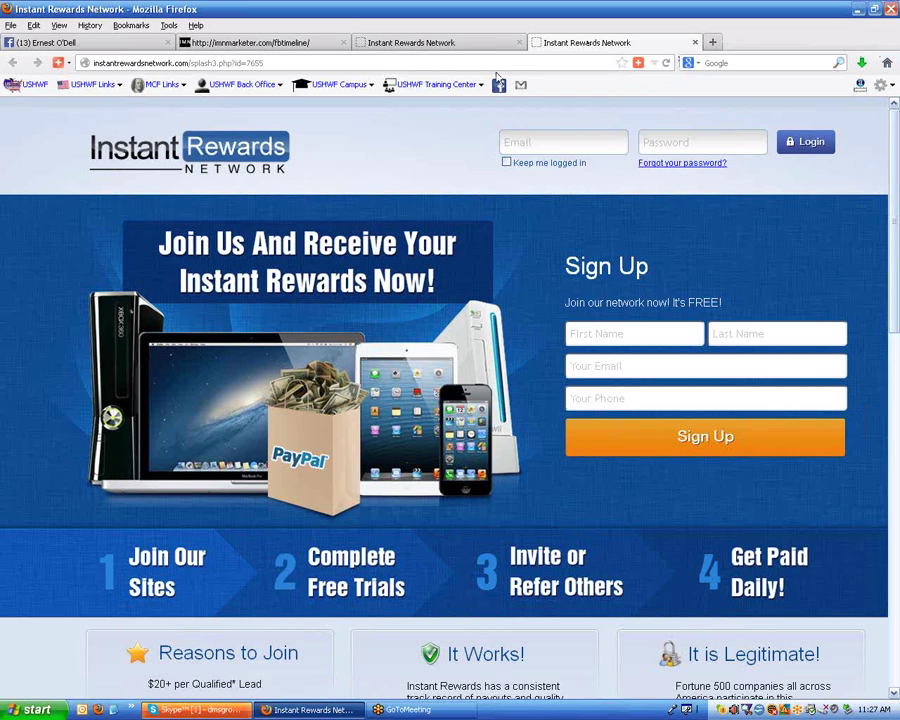
click(255, 63)
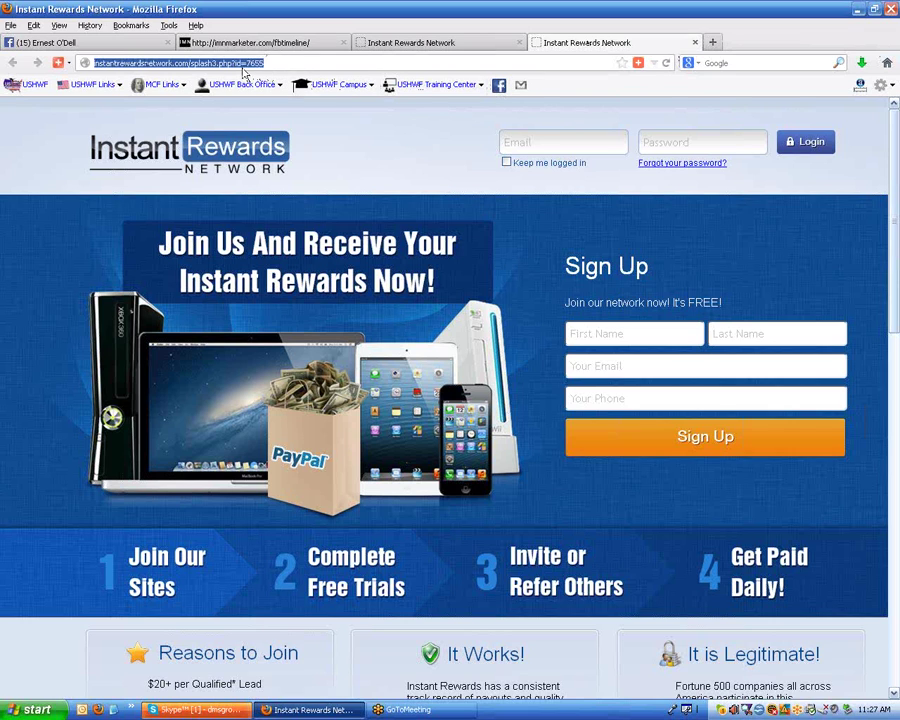
right_click(245, 68)
click(267, 109)
- Replace the page part of the sign-up page URL with 'dmsgroup'
click(406, 45)
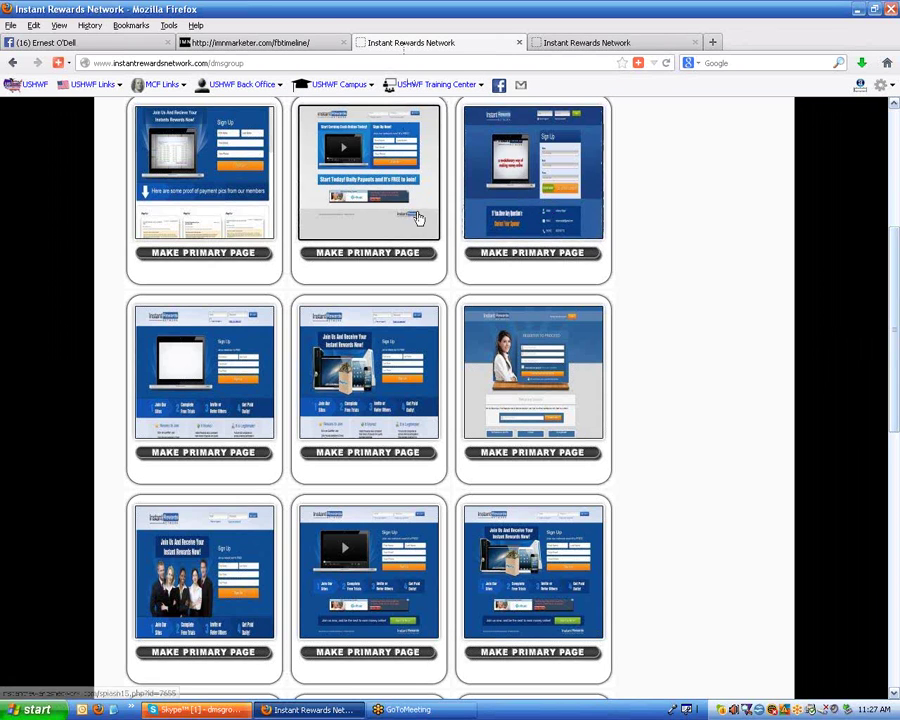
scroll(200, 420, up, 5)
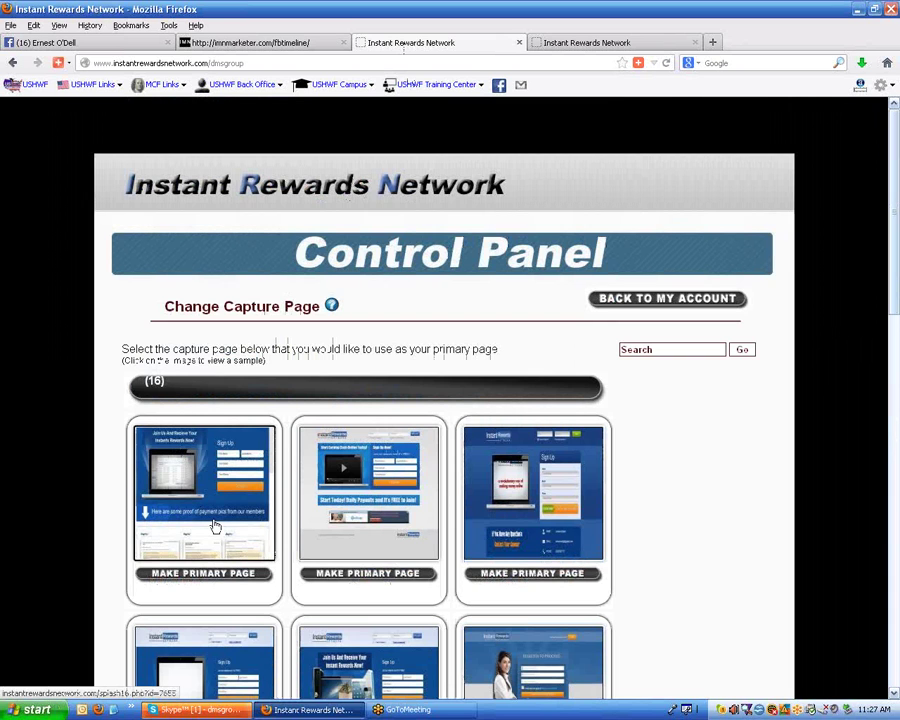
click(586, 44)
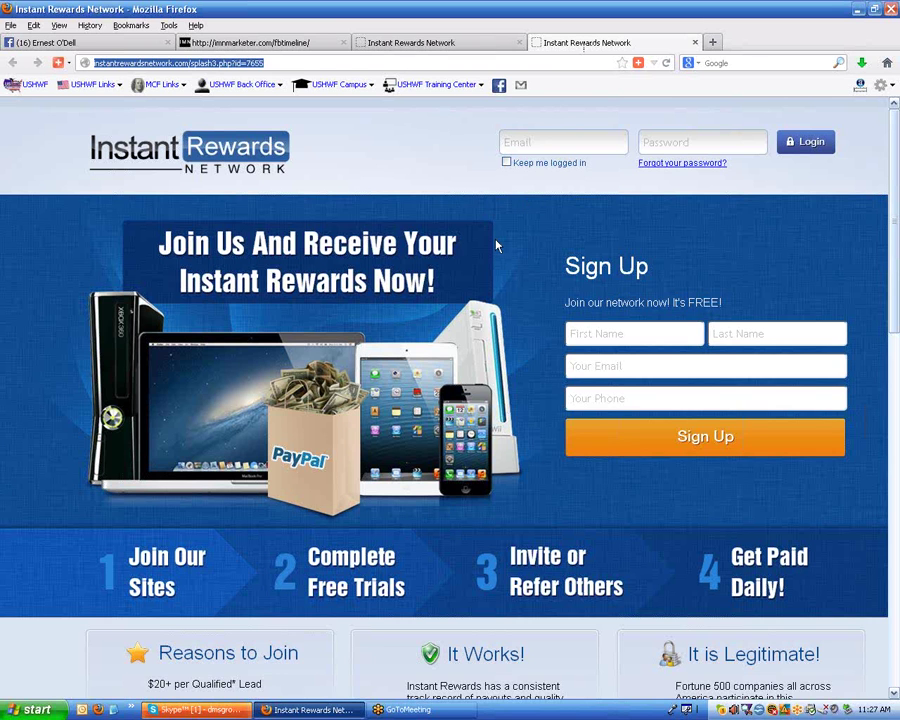
click(229, 63)
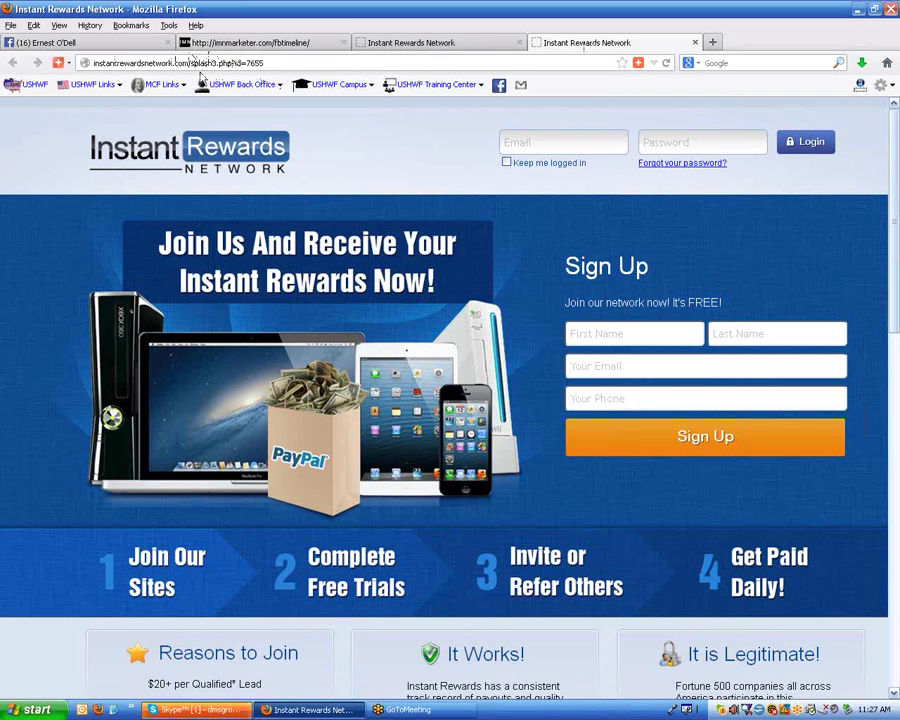
drag(193, 63, 309, 64)
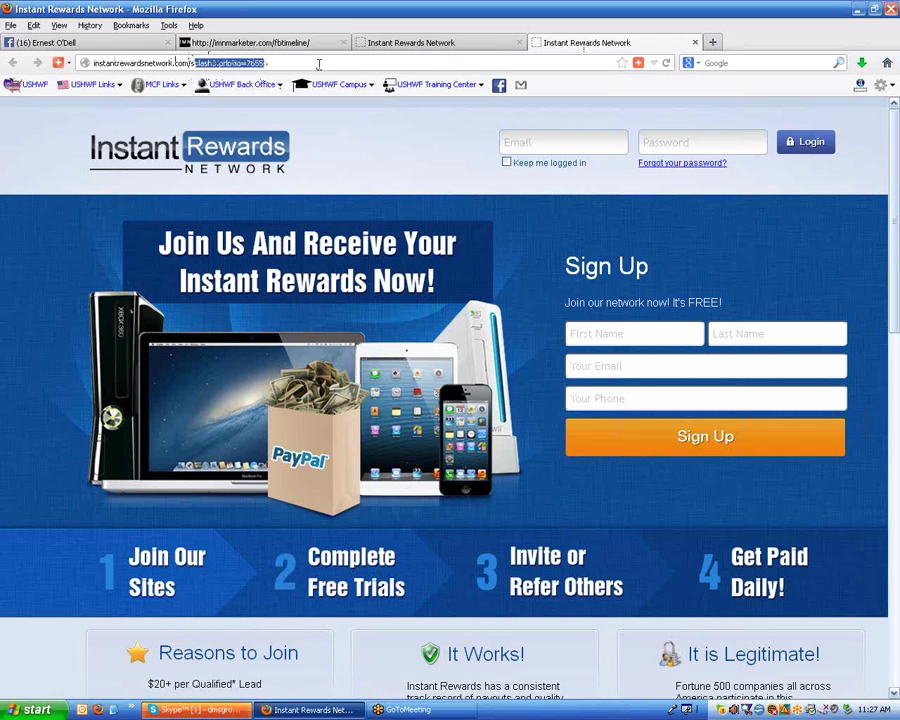
key(BackSpace)
key(BackSpace)
text(d)
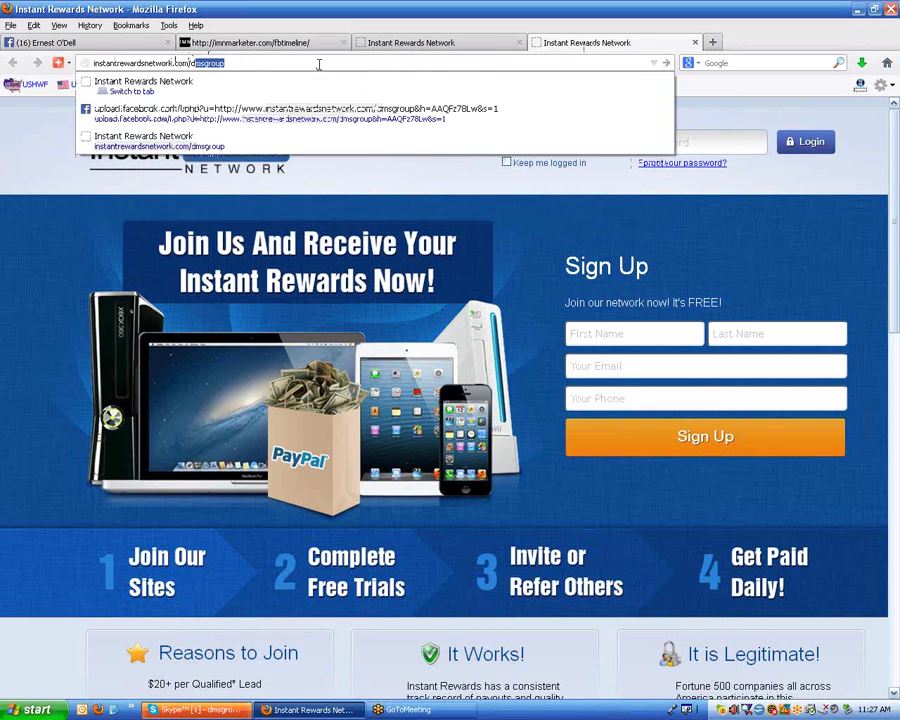
text(msgroup)
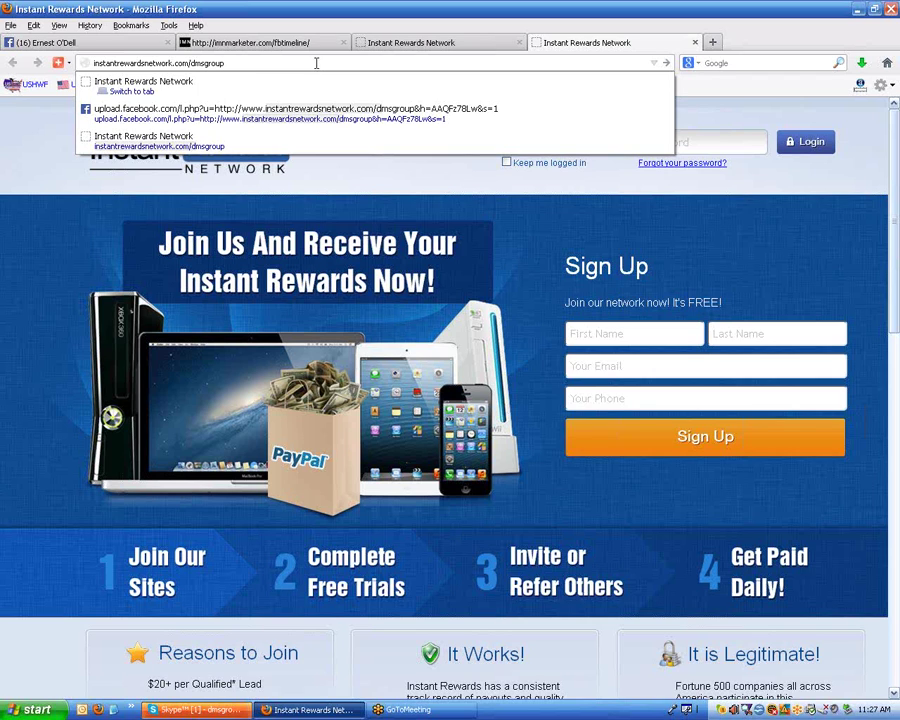
click(334, 281)
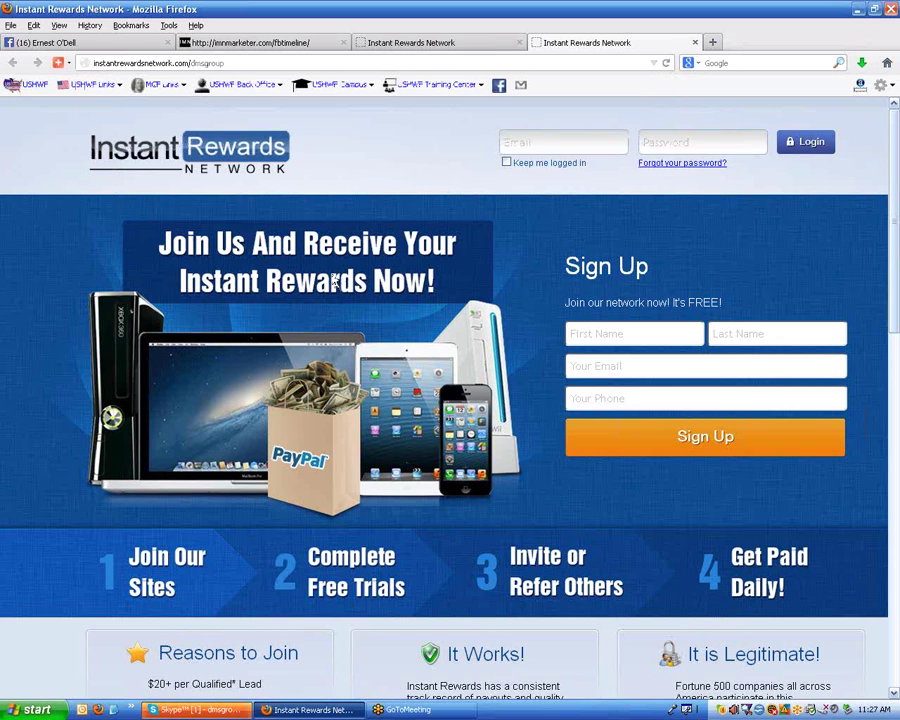
- Copy a capture page thumbnail's link from the Change Capture Page list and close the extra sign-up tab
click(416, 43)
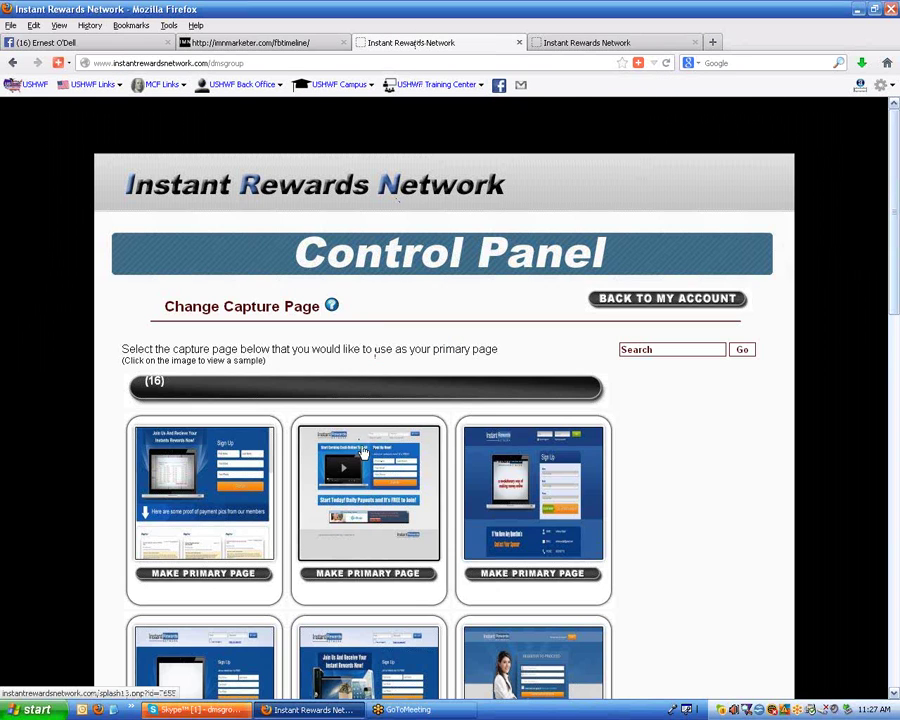
scroll(450, 560, down, 3)
scroll(424, 578, down, 1)
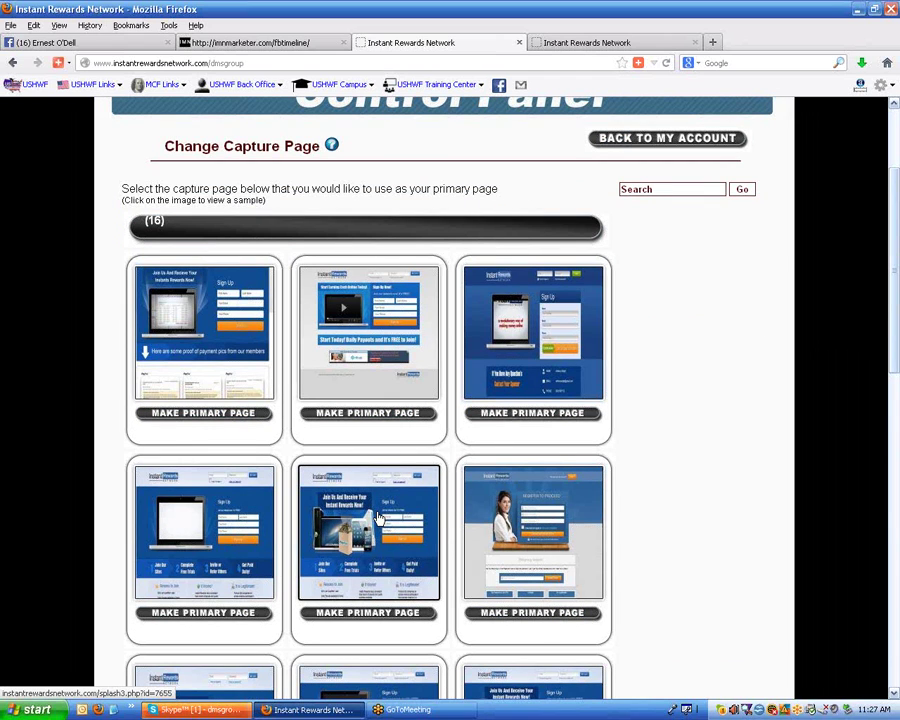
right_click(379, 518)
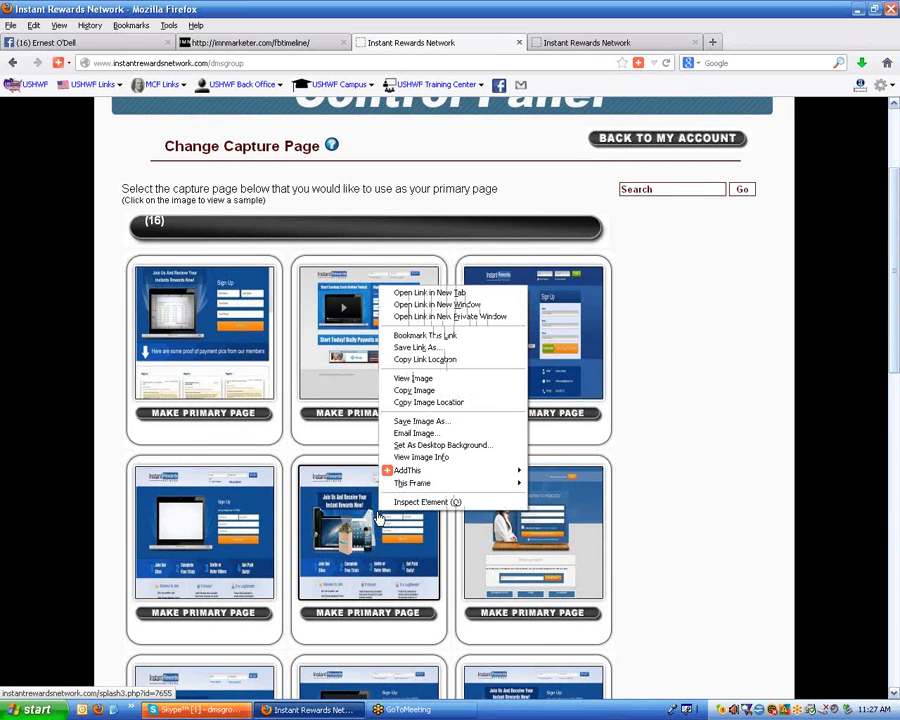
click(430, 362)
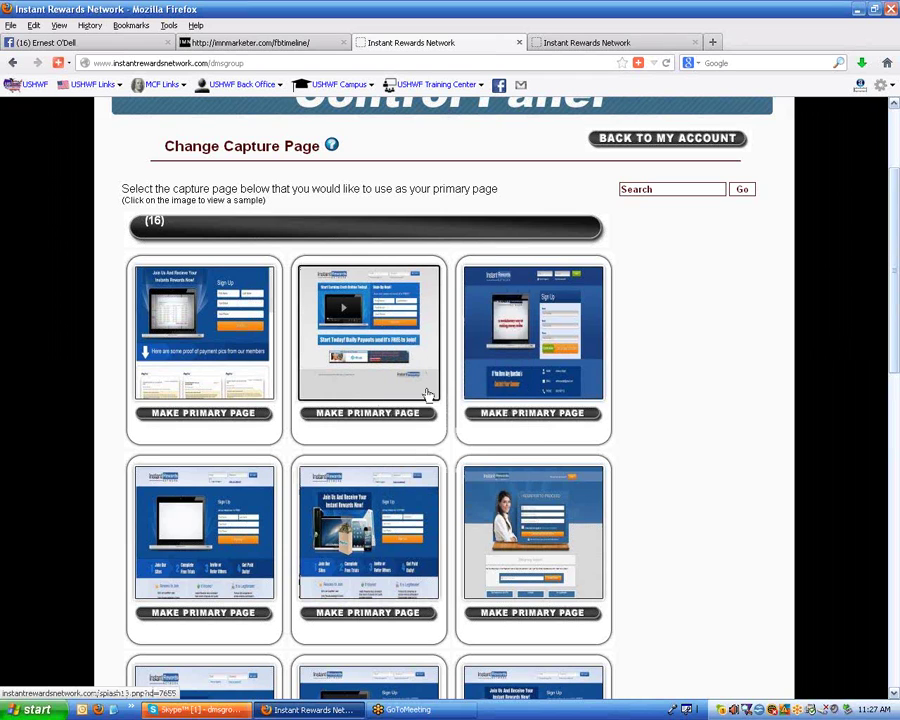
click(600, 47)
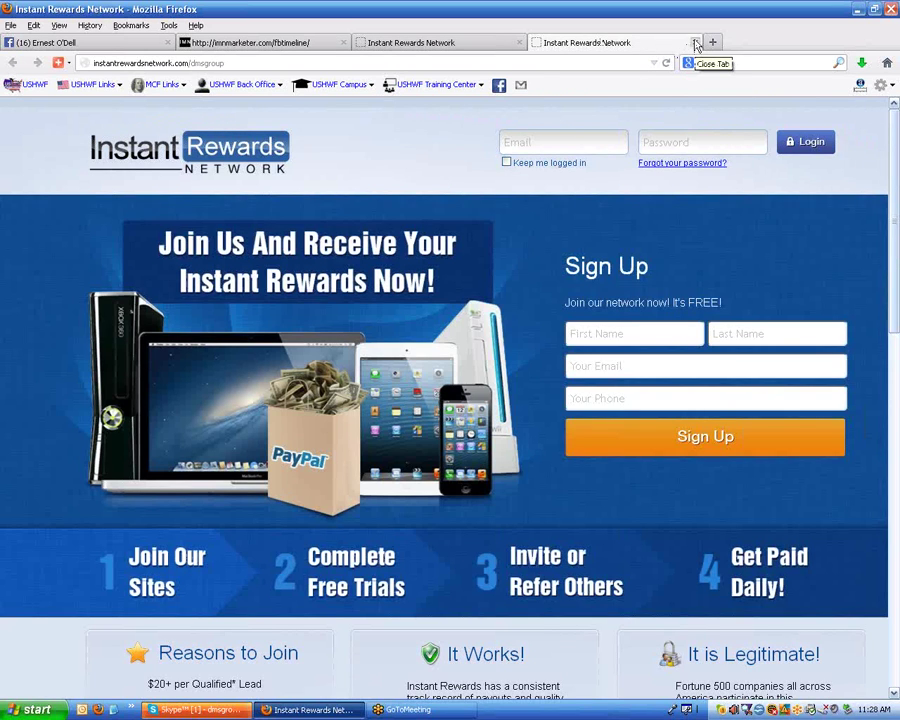
click(696, 45)
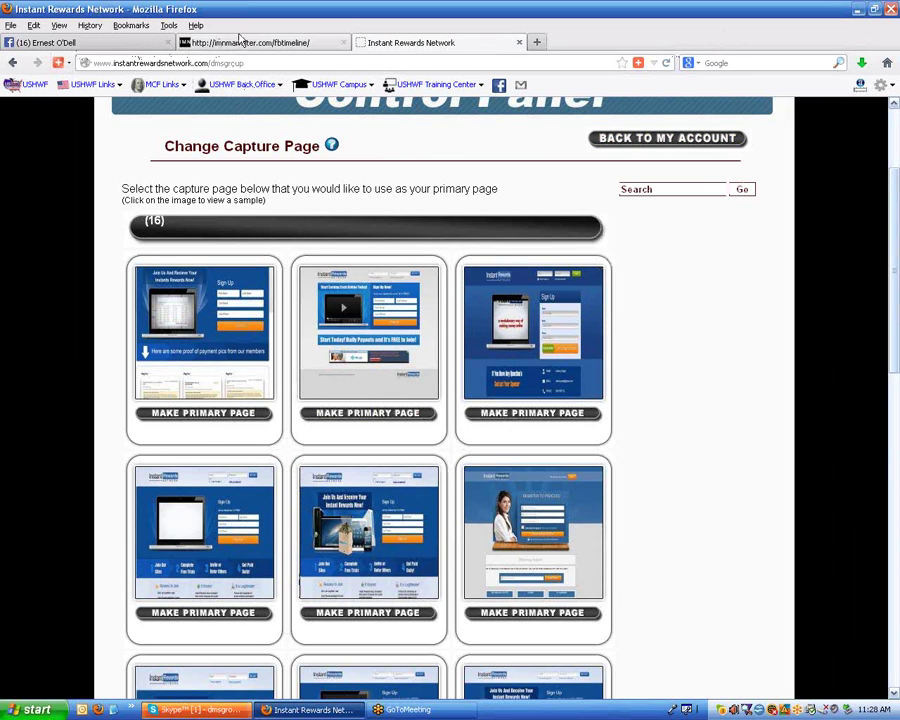
- Read through the 'Pin a Post' section of the Timeline Marketing guide, then go back to Facebook
click(240, 42)
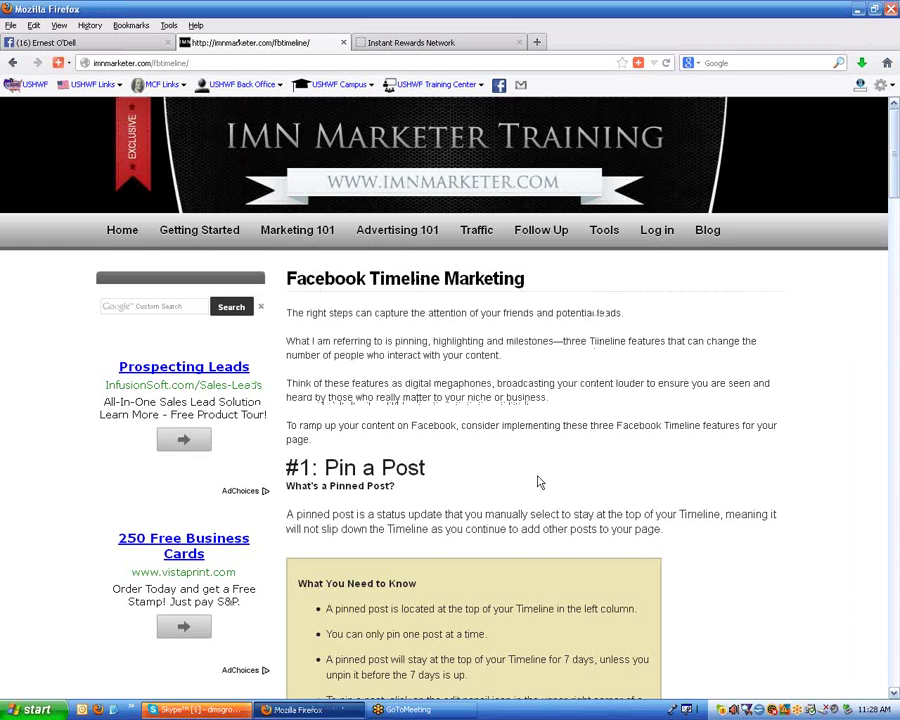
scroll(537, 483, down, 3)
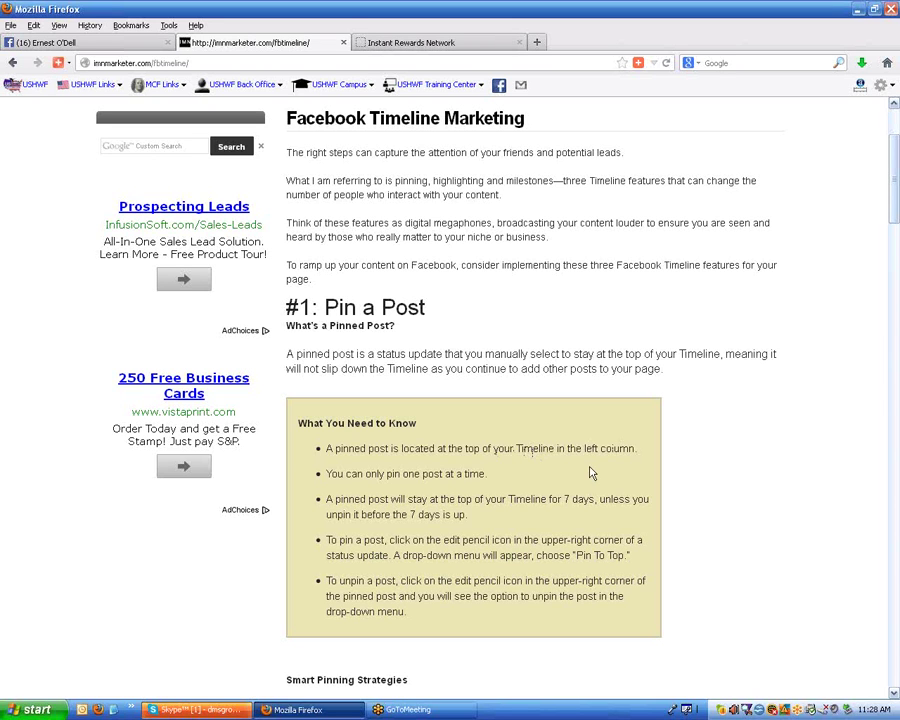
click(107, 46)
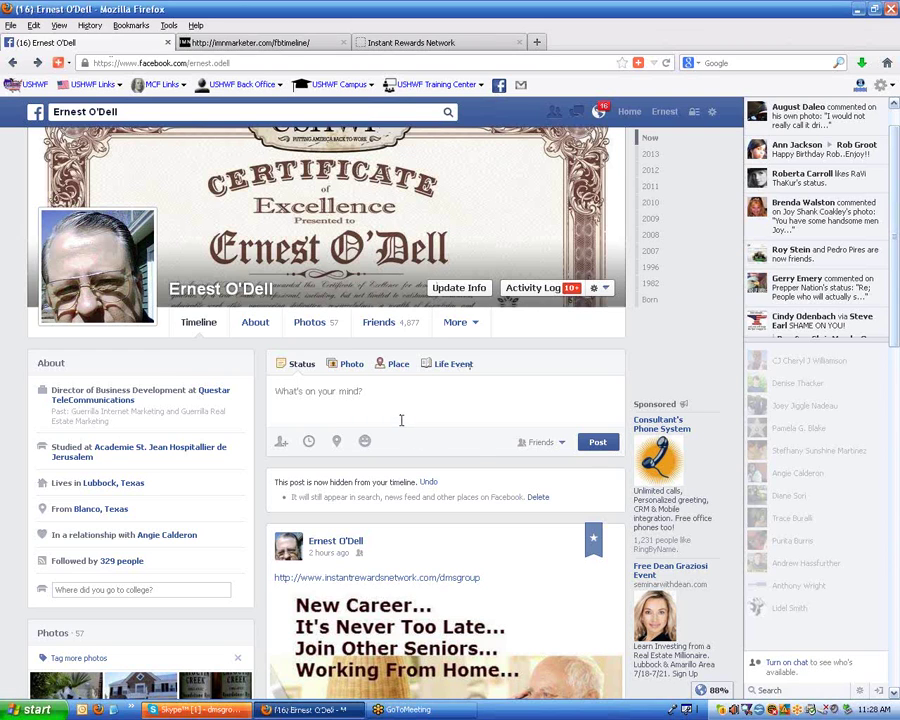
- Start a photo post and climb the upload picker up to the drive's top-level folders
click(350, 364)
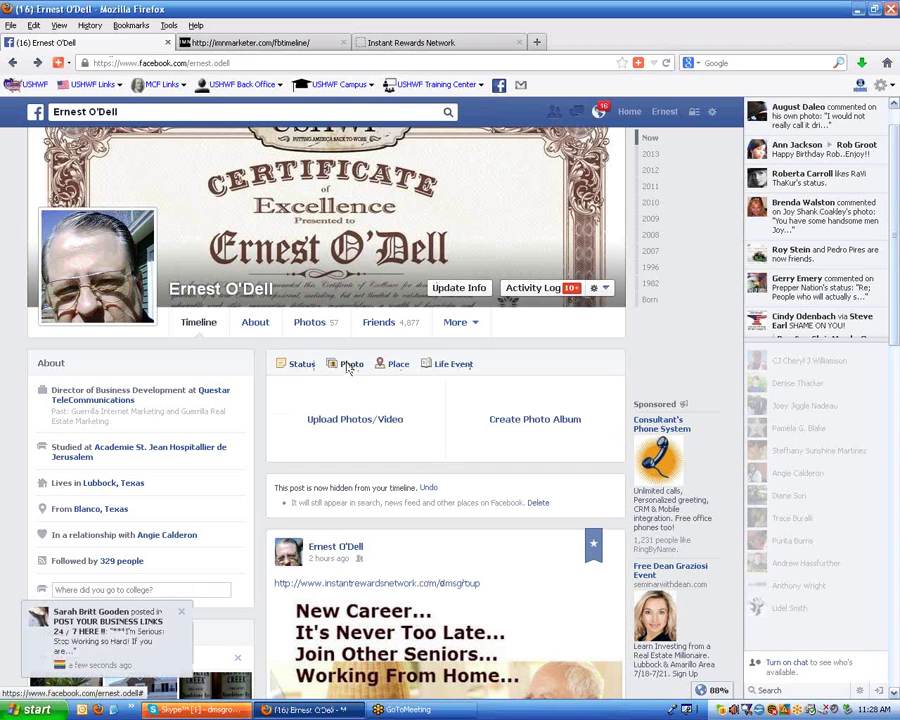
click(349, 420)
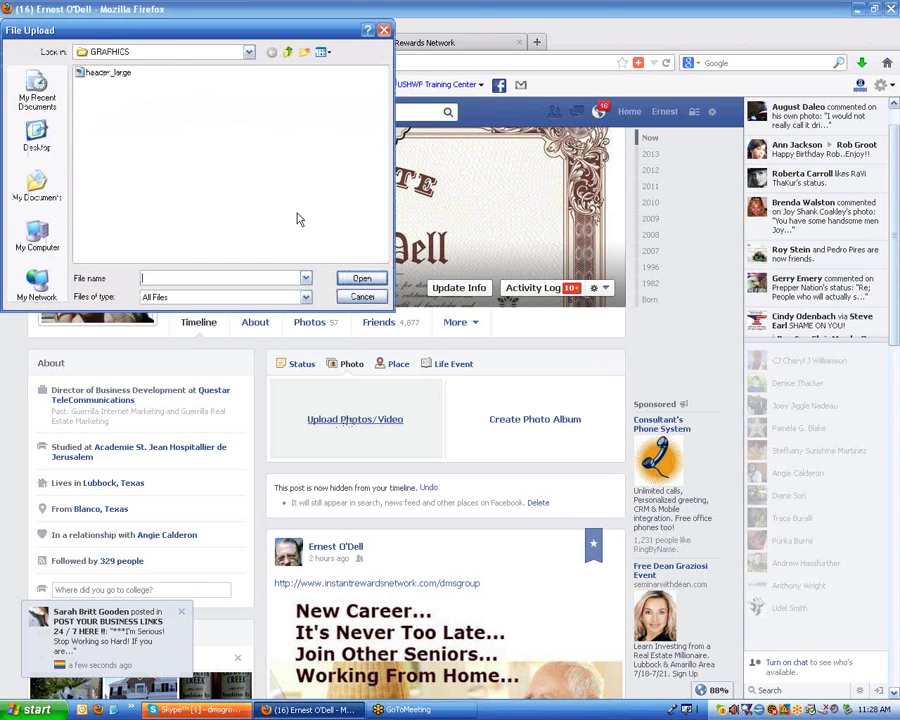
click(287, 53)
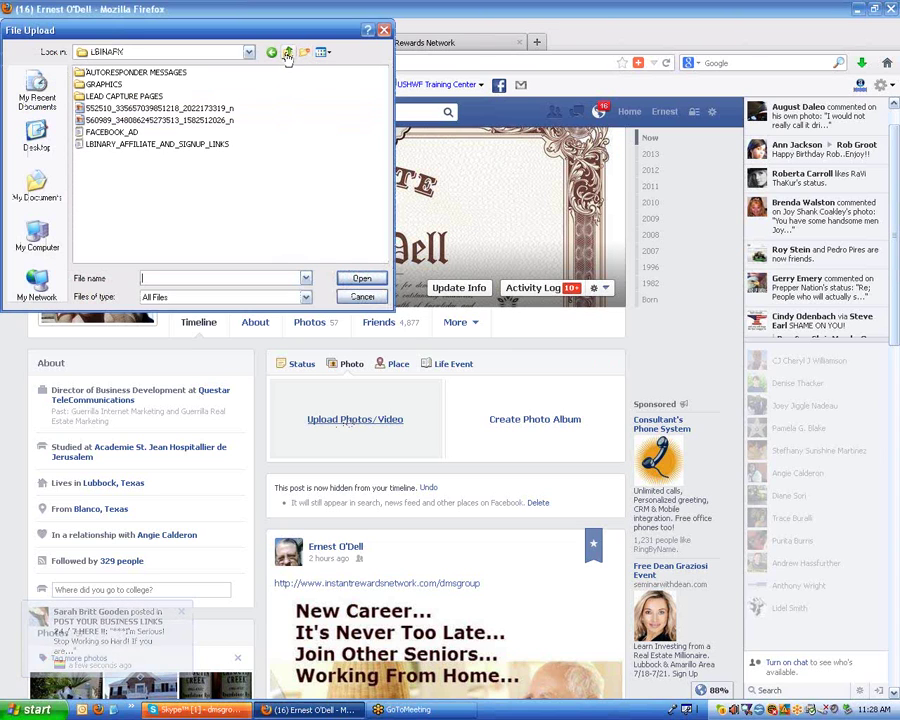
click(287, 53)
click(287, 53)
click(287, 53)
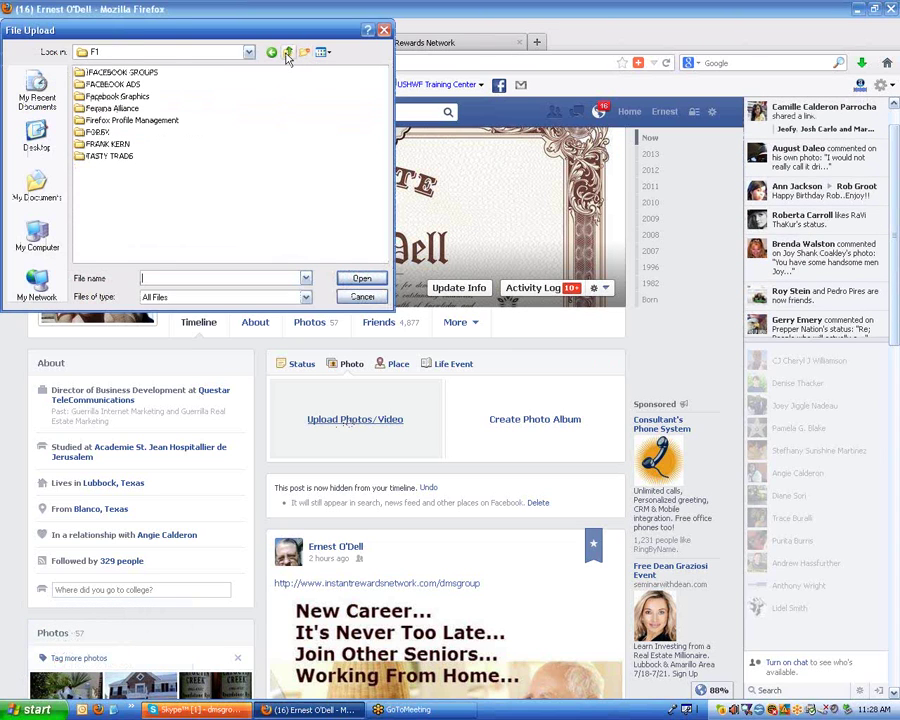
click(287, 53)
- Navigate through U1, US HOME WORKFORCE and !INSTANT REWARDS into the !INSTANT REWARDS GRAPHICS folder
scroll(291, 145, down, 6)
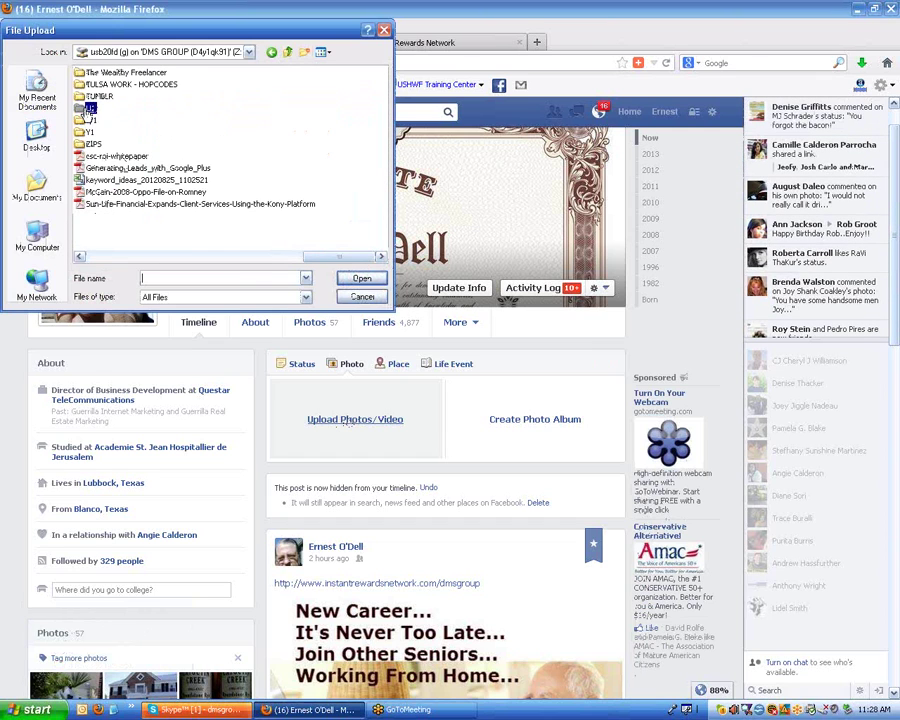
double_click(88, 108)
click(124, 74)
double_click(124, 74)
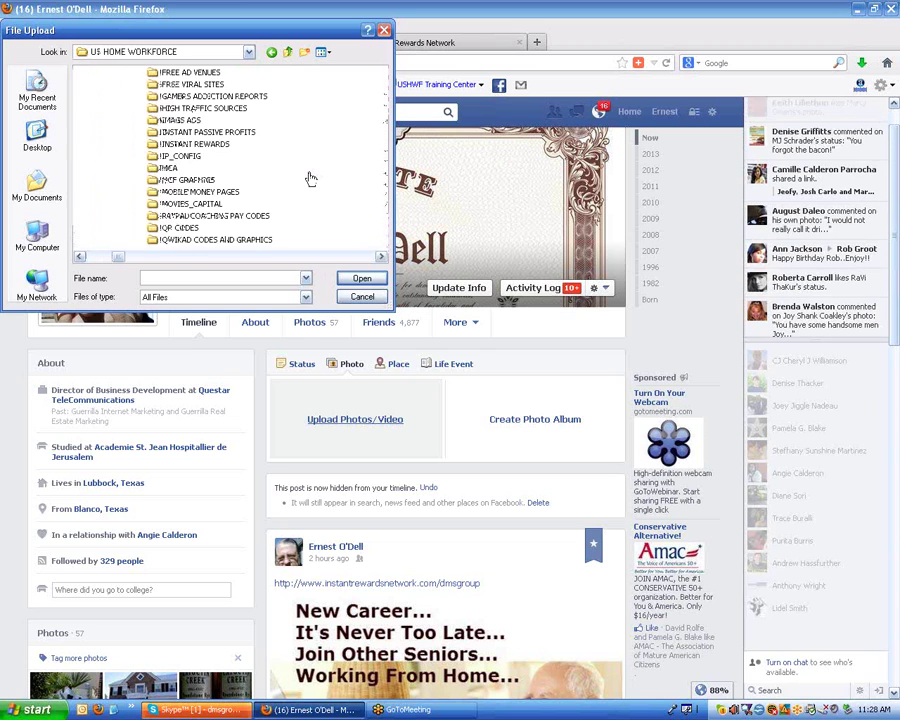
click(143, 147)
double_click(143, 147)
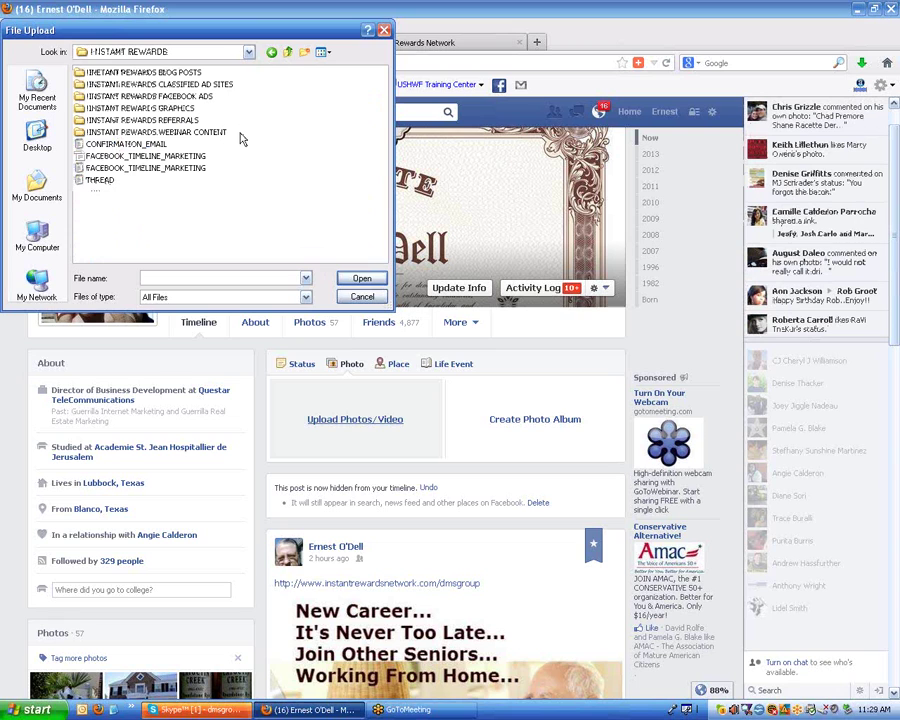
click(168, 120)
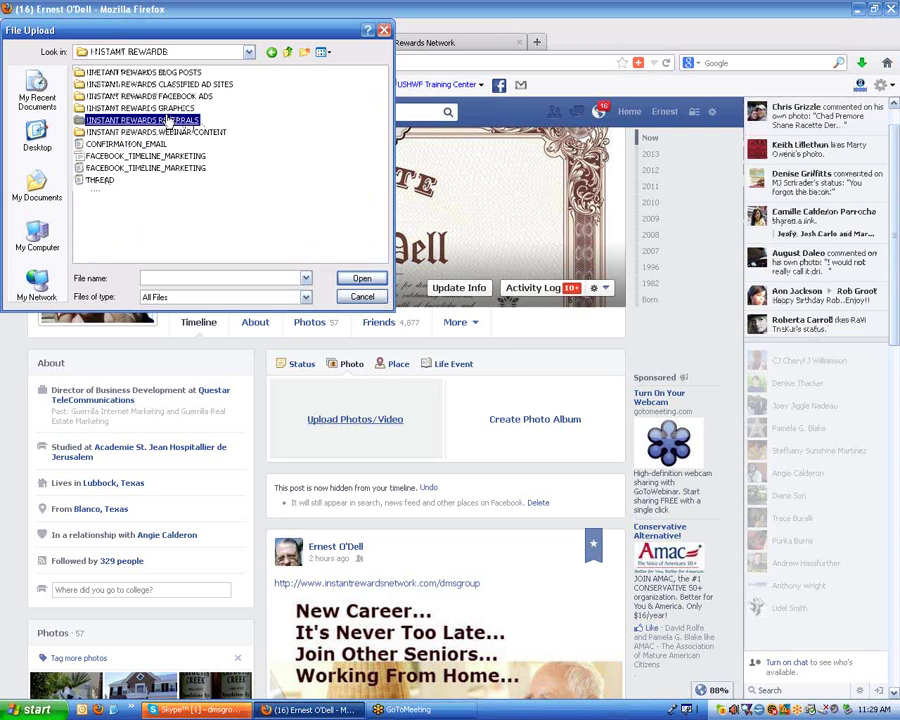
click(201, 85)
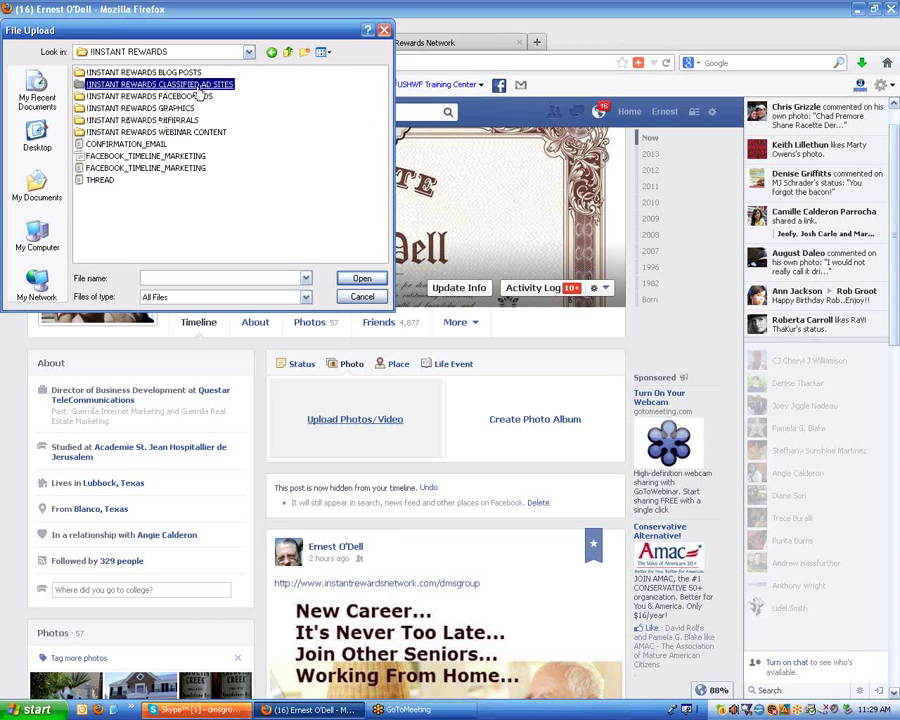
click(181, 97)
click(179, 108)
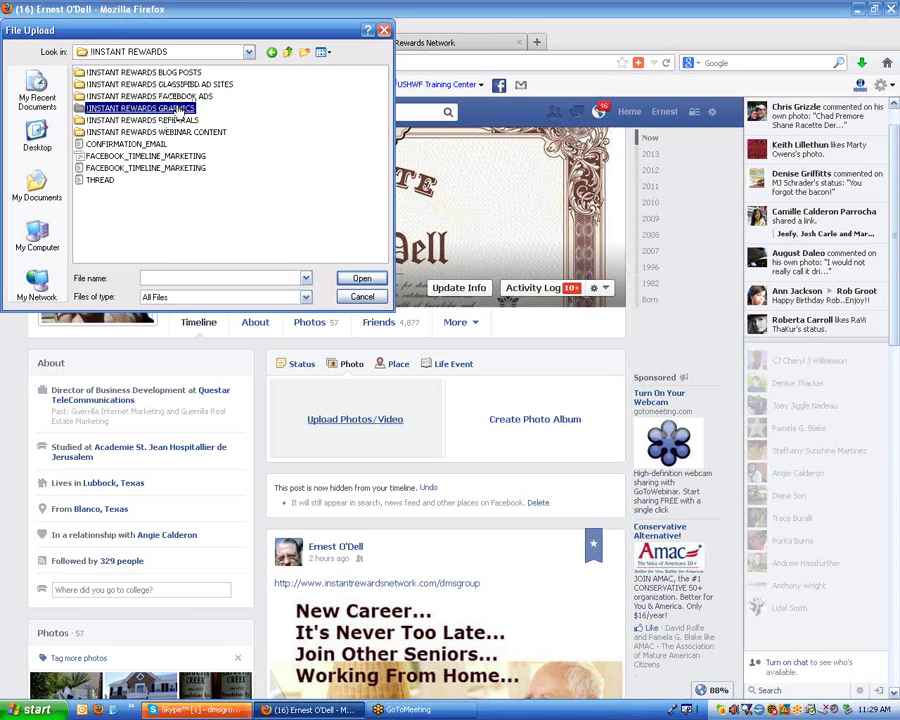
double_click(179, 108)
- Show the folder as thumbnails and choose advertisement-1-version-1
click(176, 108)
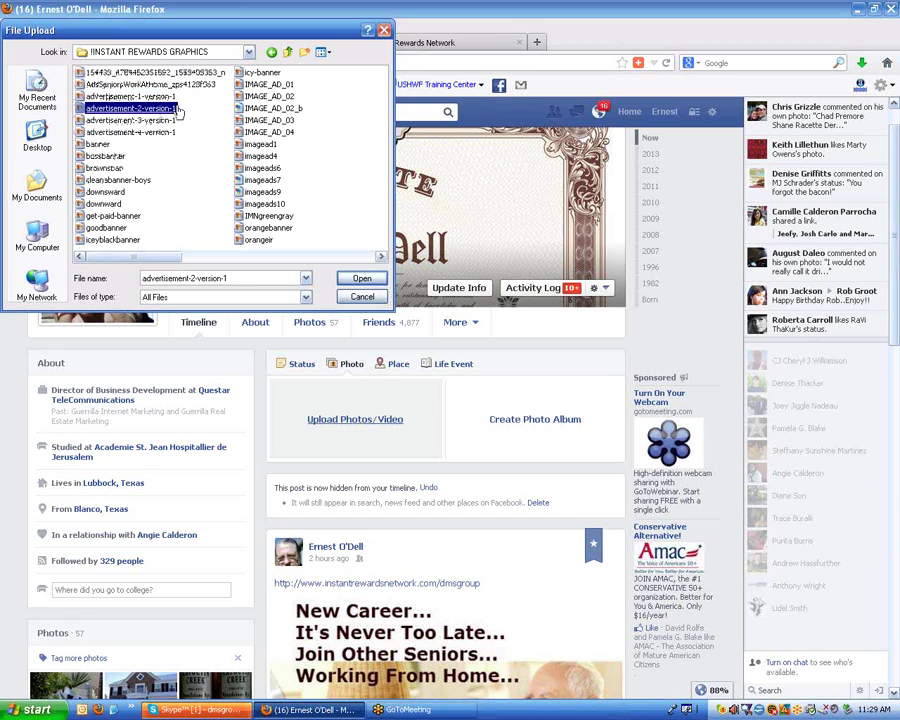
click(327, 52)
click(342, 67)
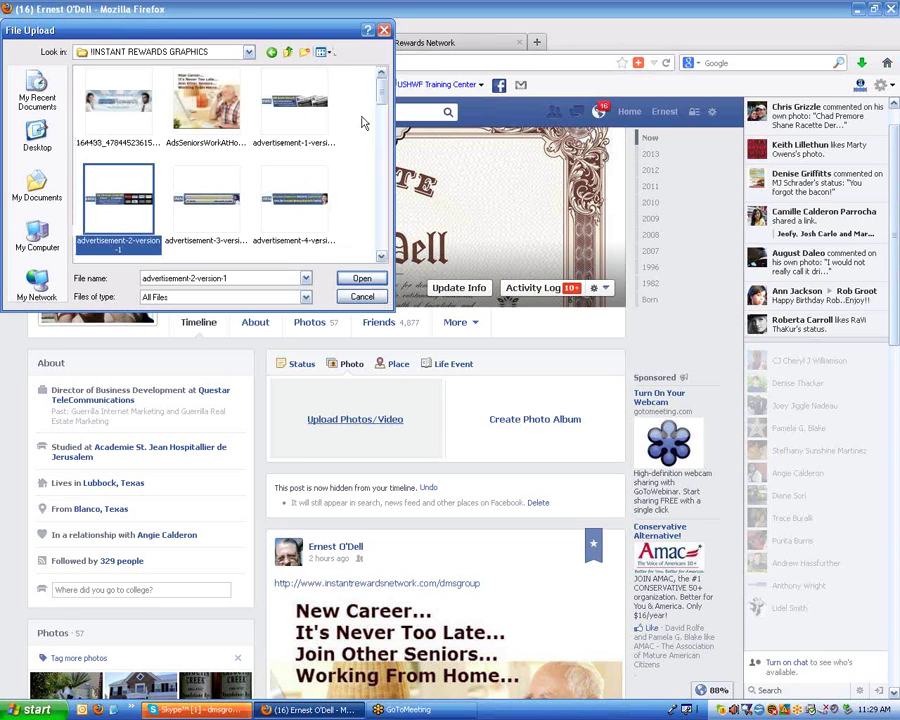
click(297, 100)
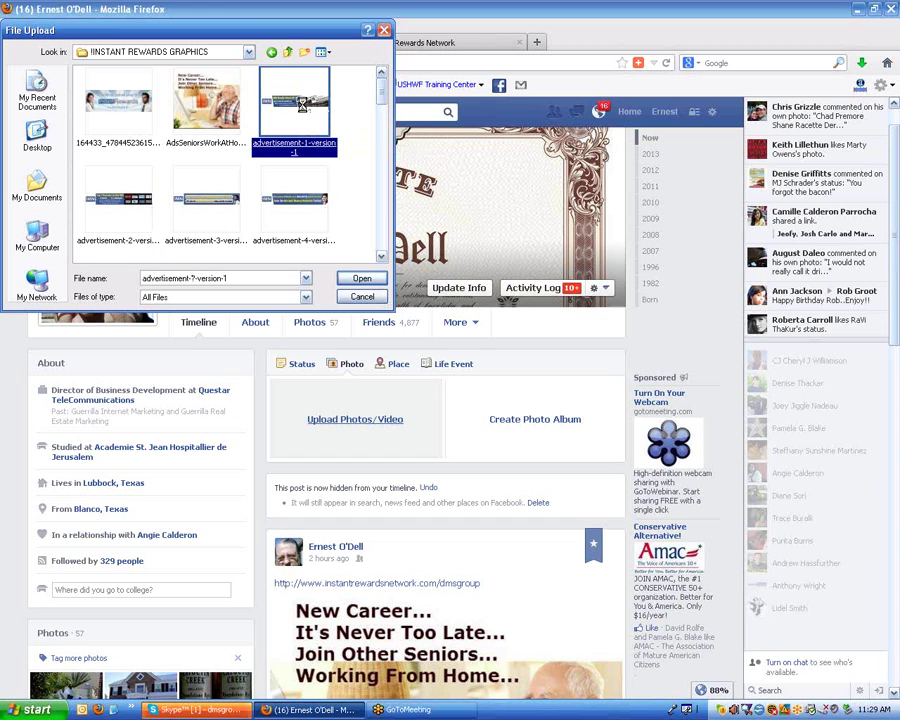
right_click(302, 103)
click(328, 131)
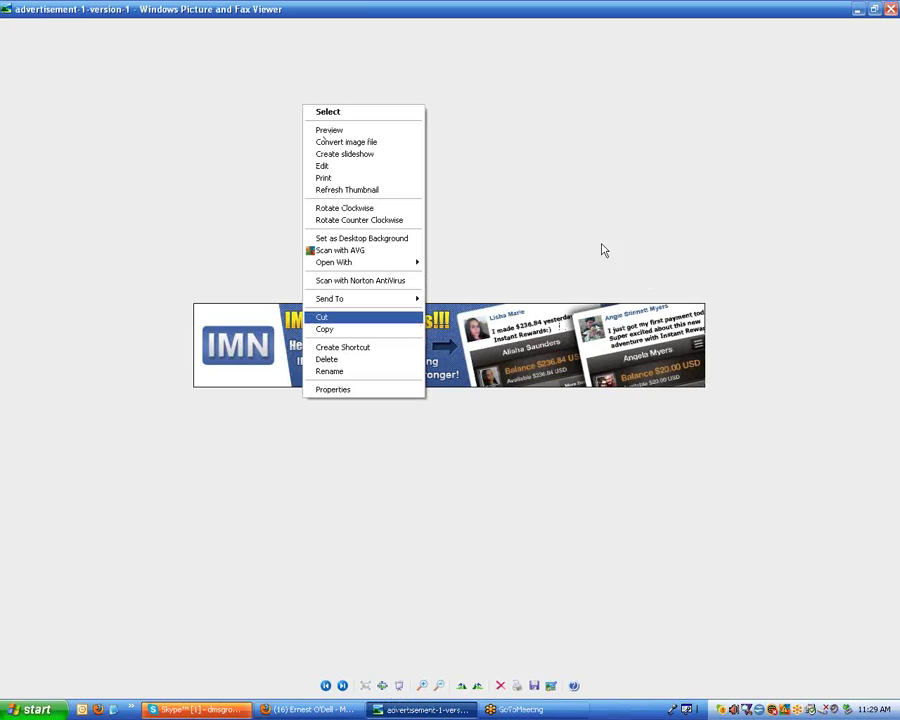
click(327, 132)
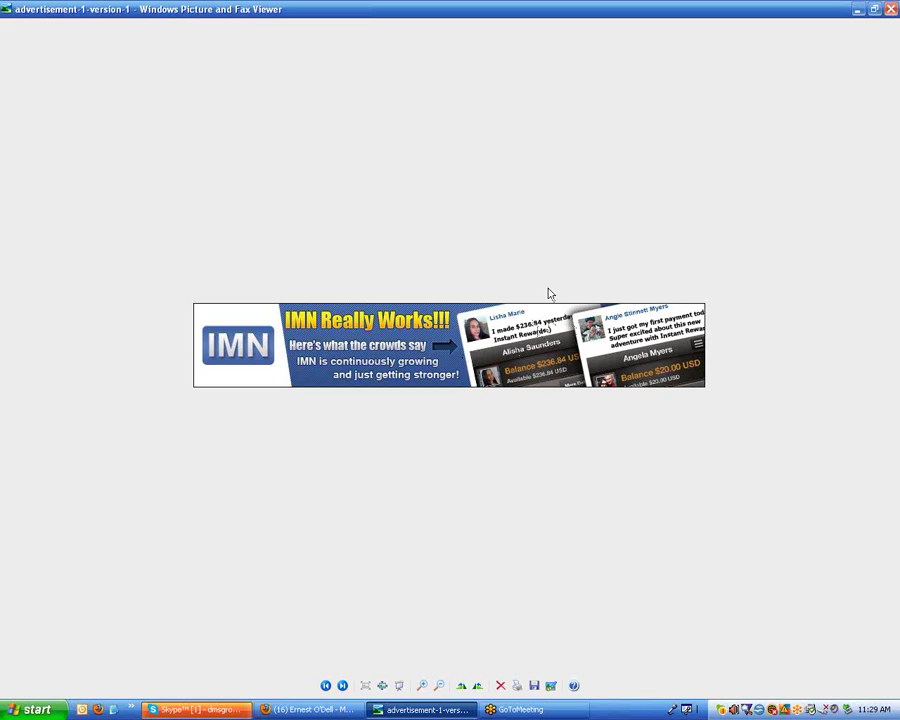
click(892, 12)
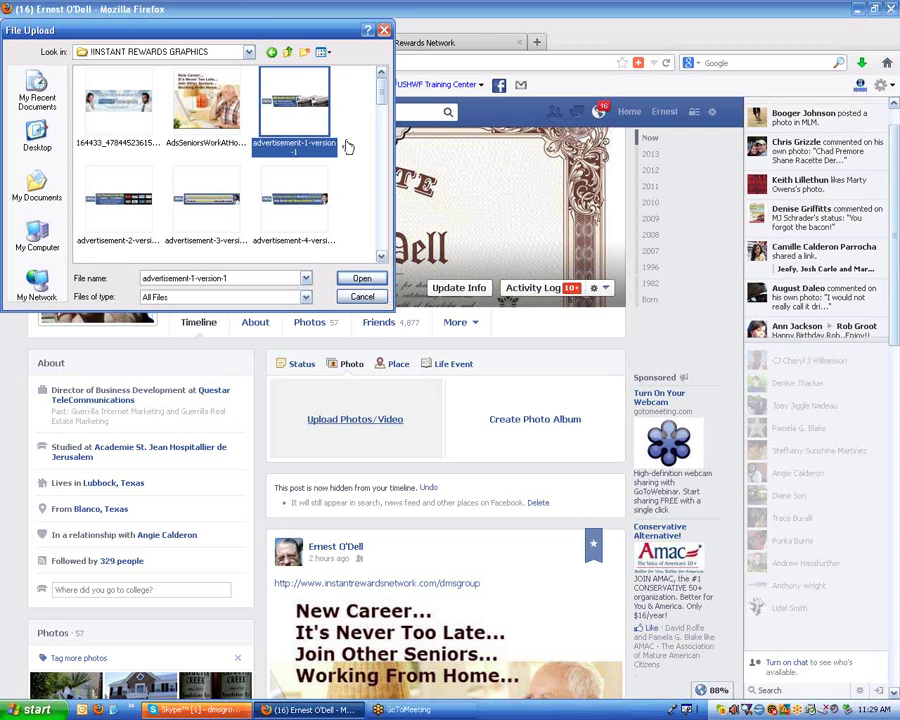
- Select IMAGE_AD_02_b and preview its 'Online Referral Agent needed' banner, then close the viewer
scroll(359, 211, down, 3)
scroll(359, 211, down, 3)
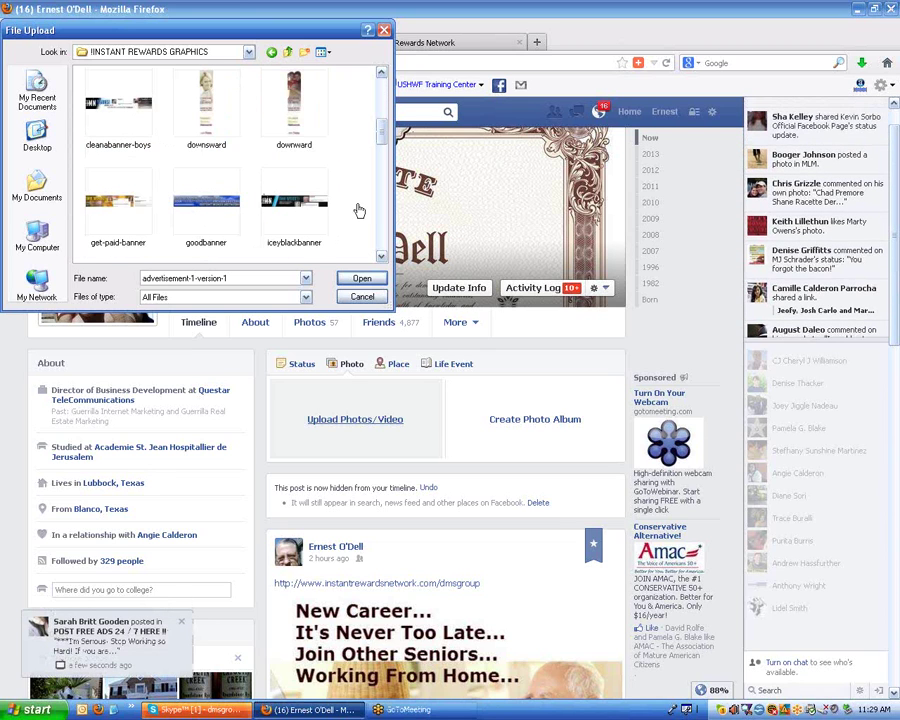
scroll(359, 211, down, 3)
scroll(358, 209, down, 3)
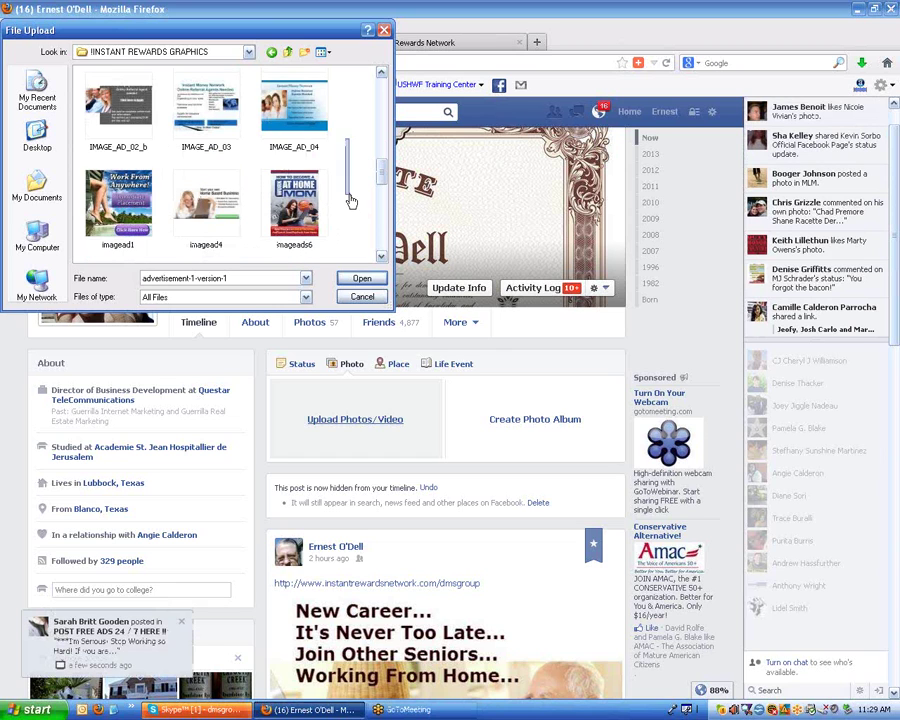
drag(345, 138, 88, 110)
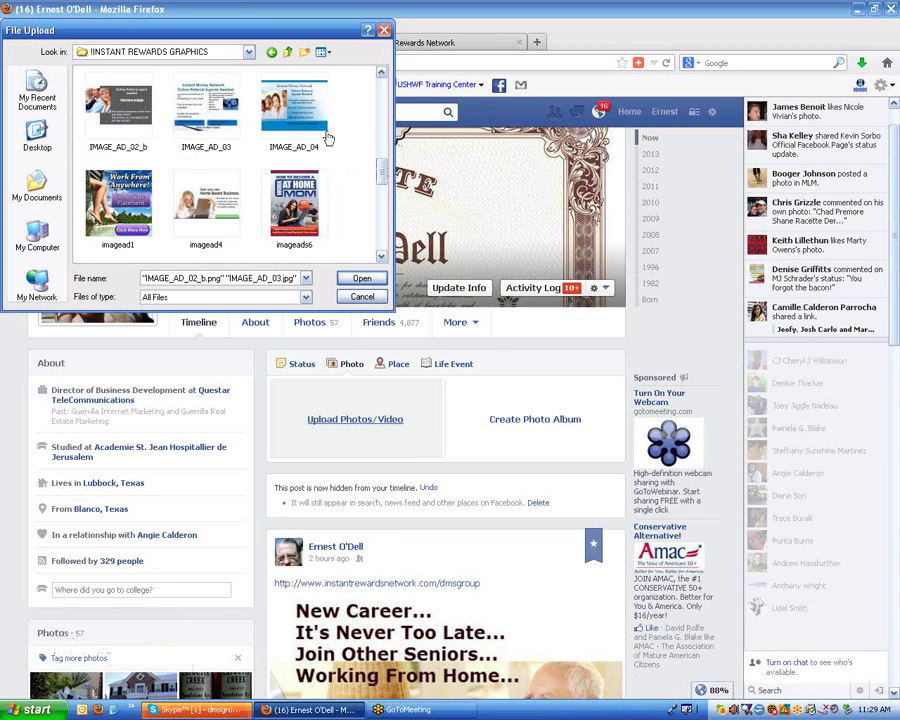
click(108, 100)
right_click(112, 103)
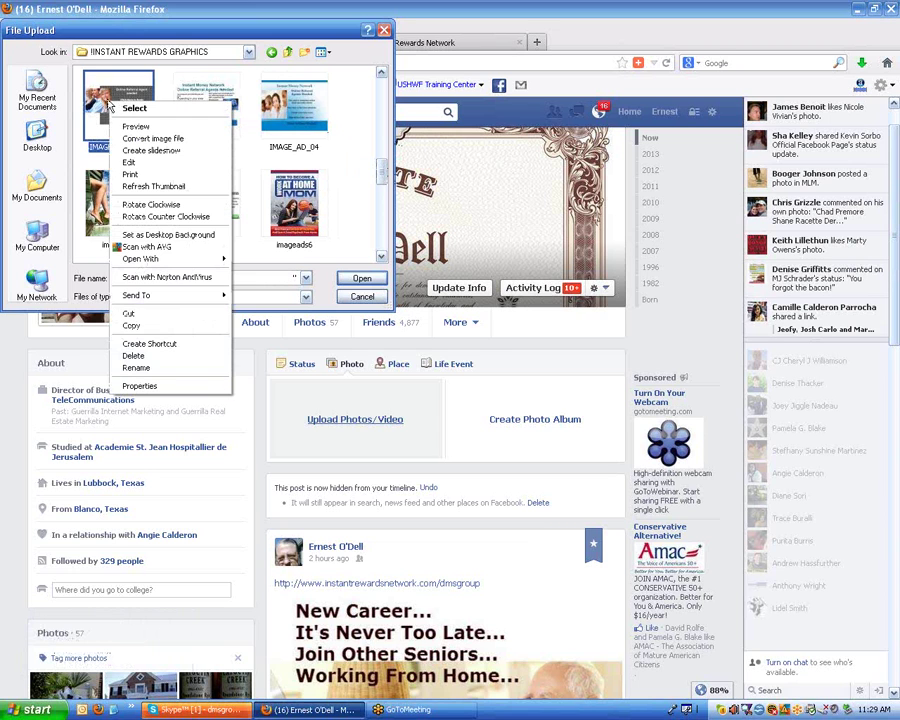
click(135, 126)
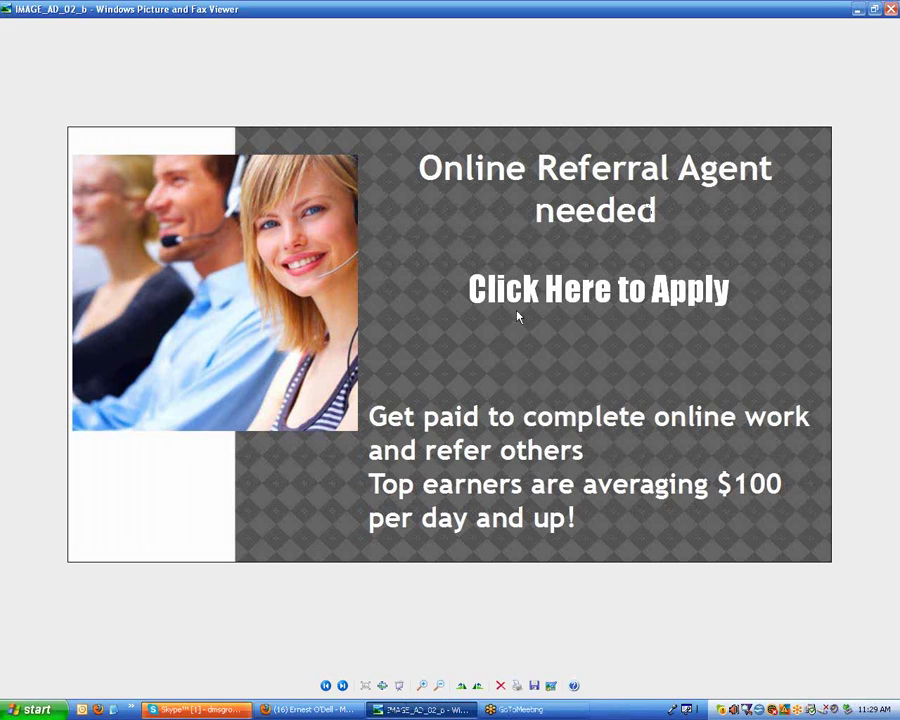
click(893, 12)
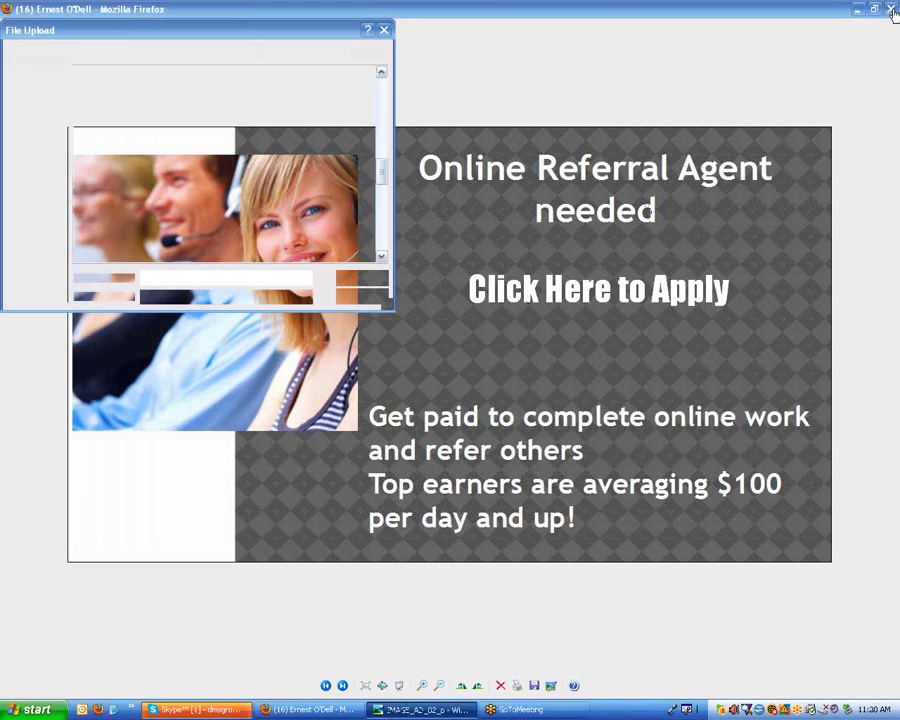
- Select and preview the IMAGE_AD_03 ad, then close the viewer
click(210, 114)
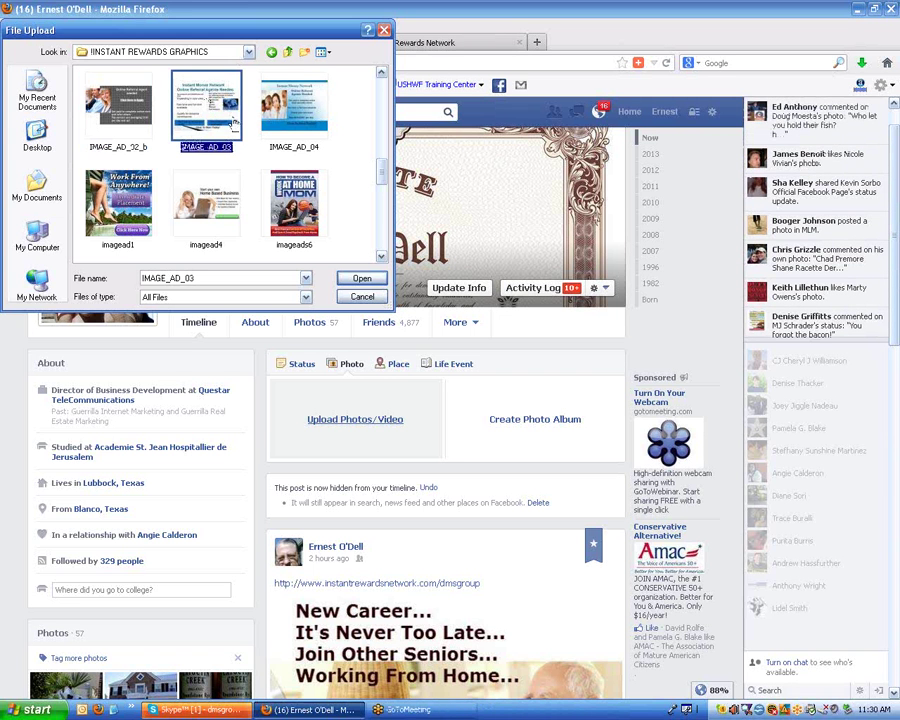
right_click(218, 120)
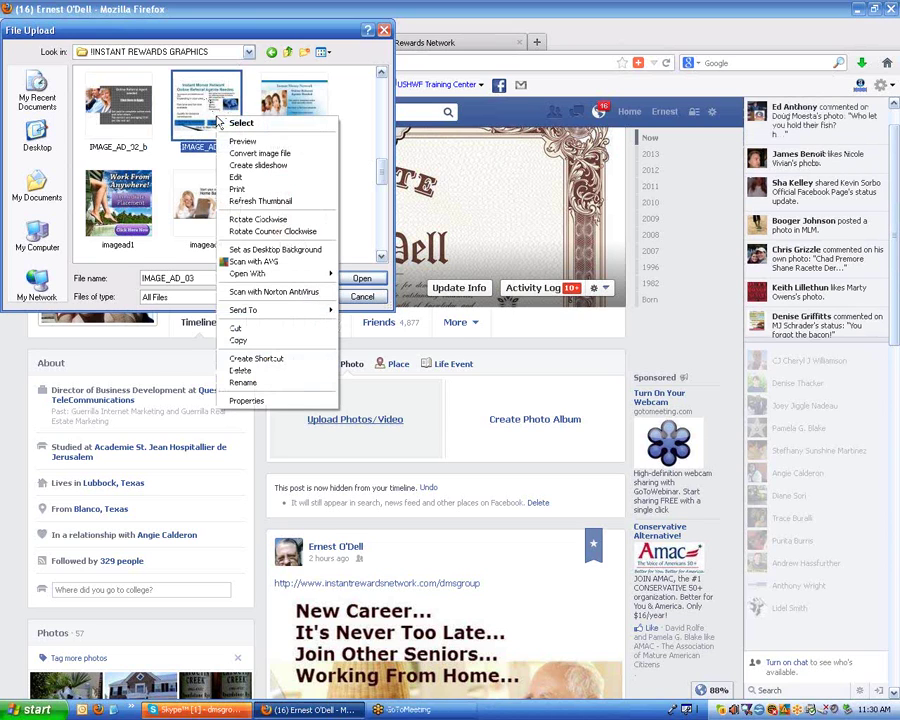
click(245, 143)
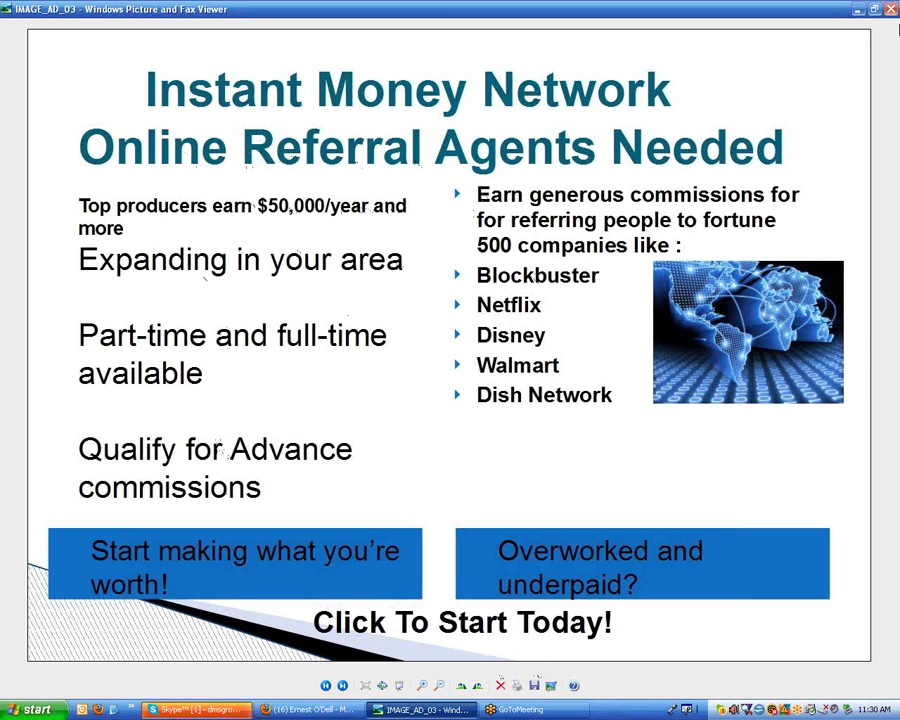
click(892, 9)
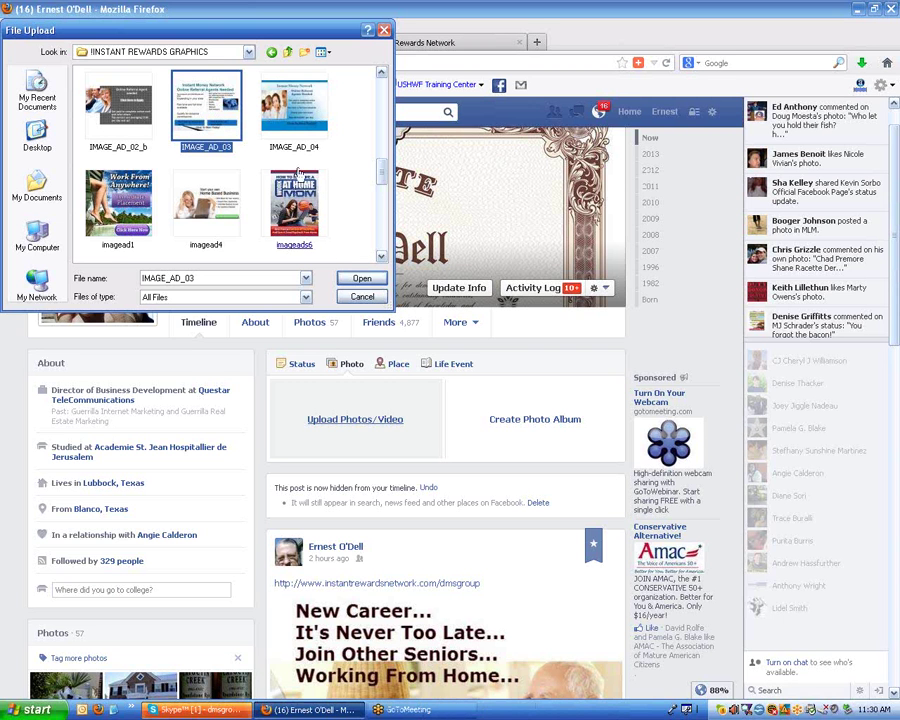
- Select IMAGE_AD_04, imagead1, imagead4, the Work At Home Mom image, imageads9 and imageads7 together
click(300, 110)
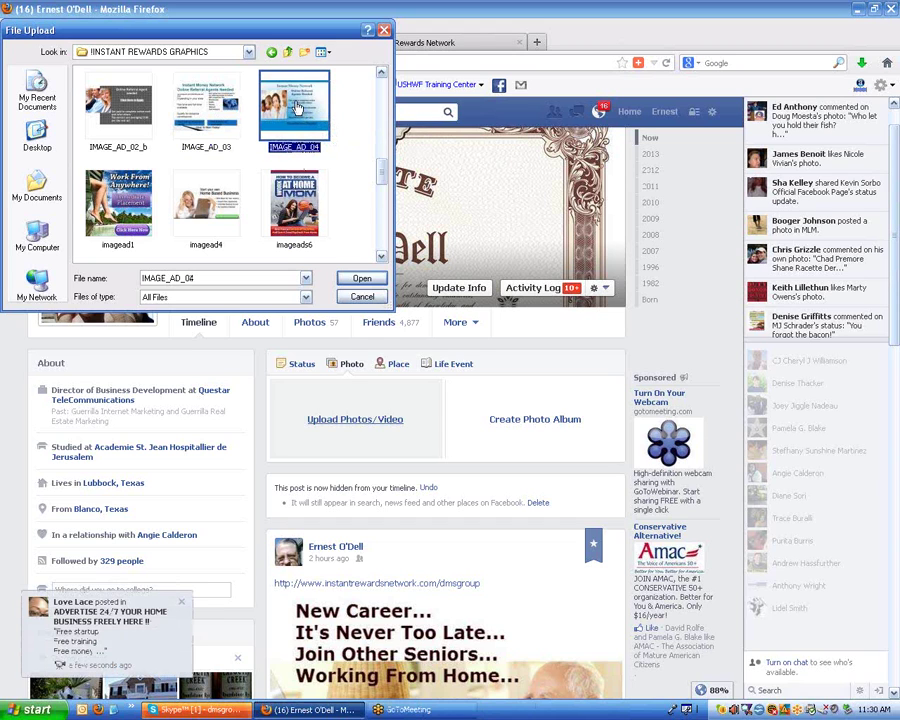
ctrl+click(118, 205)
ctrl+click(197, 207)
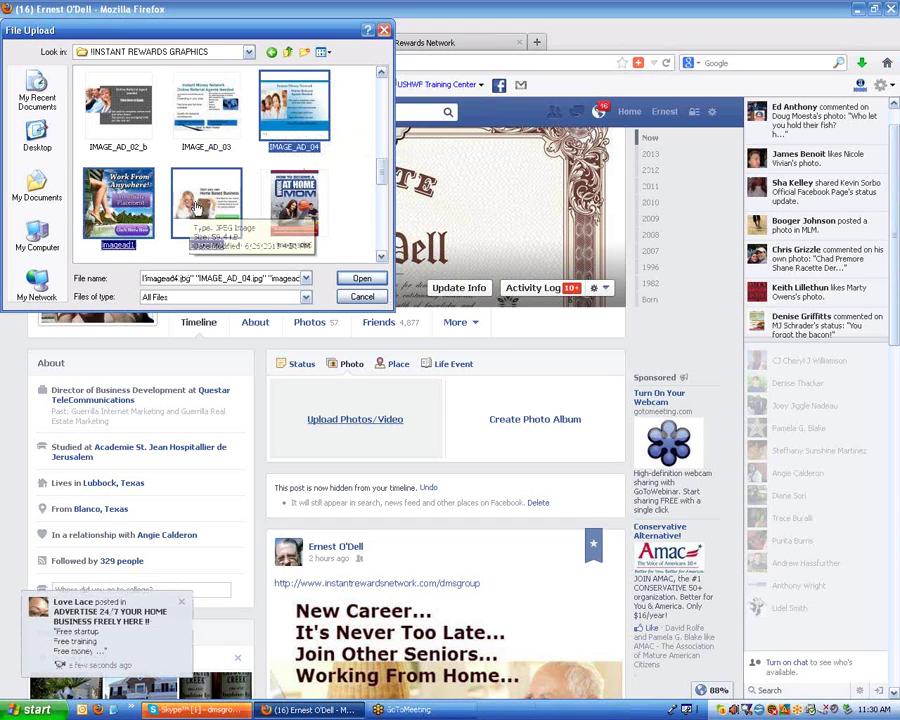
ctrl+click(284, 212)
scroll(380, 258, down, 3)
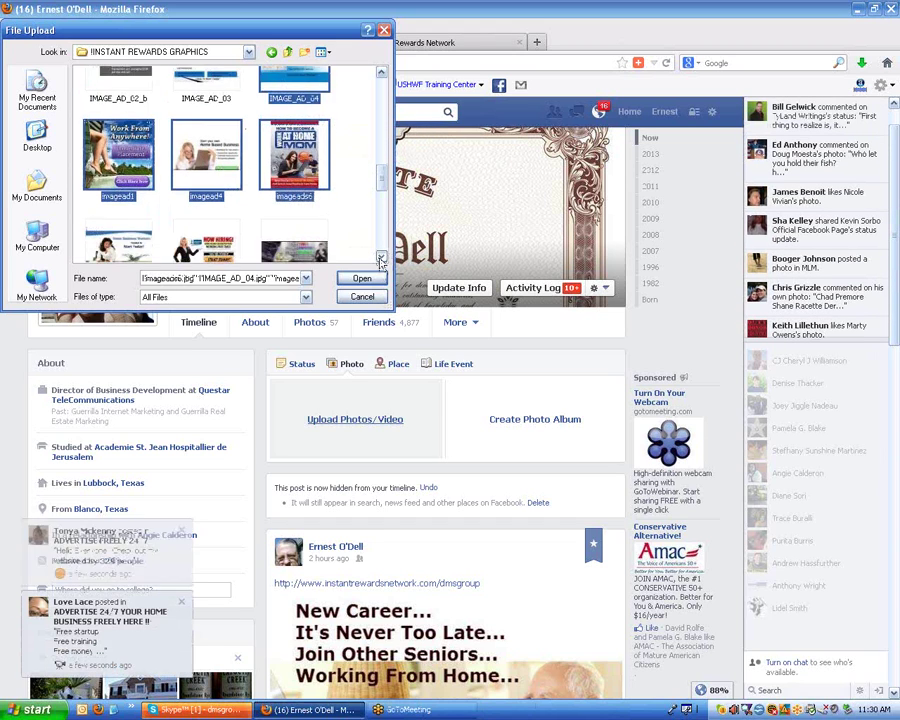
ctrl+click(206, 160)
ctrl+click(118, 160)
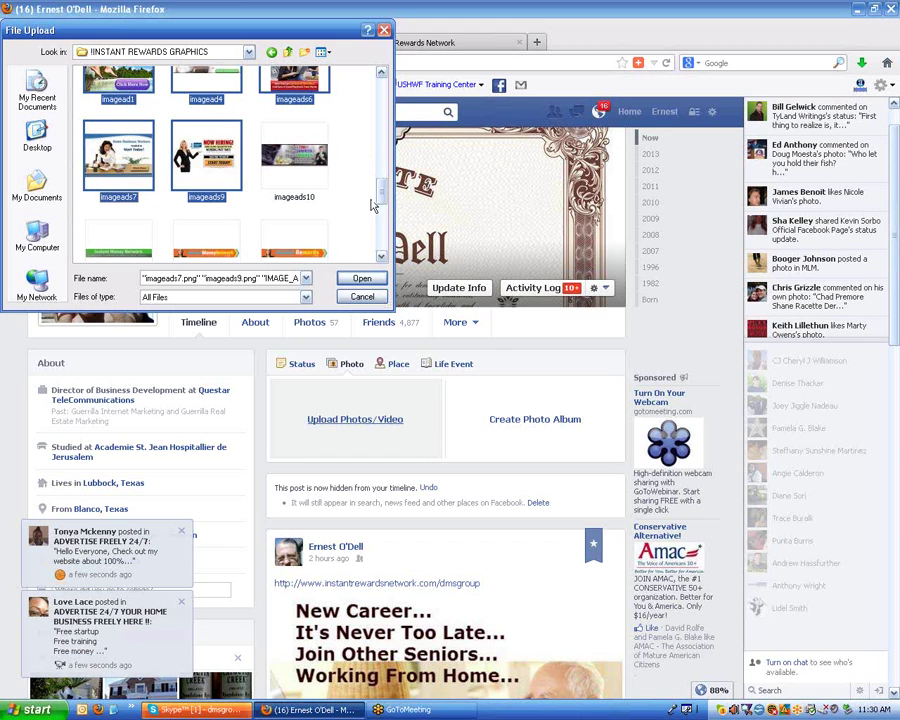
- Preview the chosen images starting with the Work At Home Mom ad (imageads6)
scroll(365, 226, down, 3)
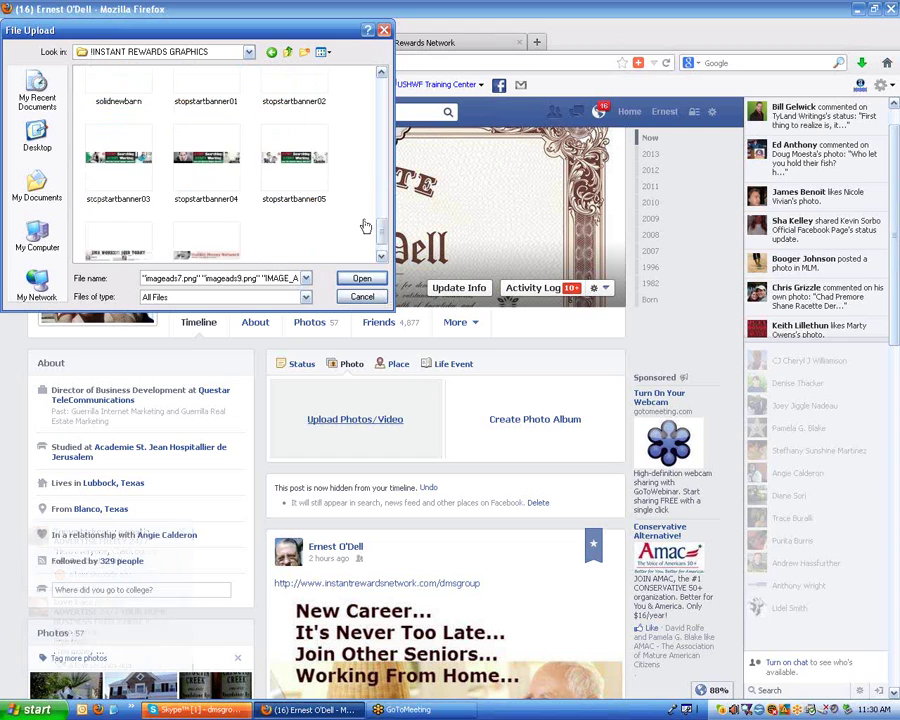
scroll(365, 226, up, 5)
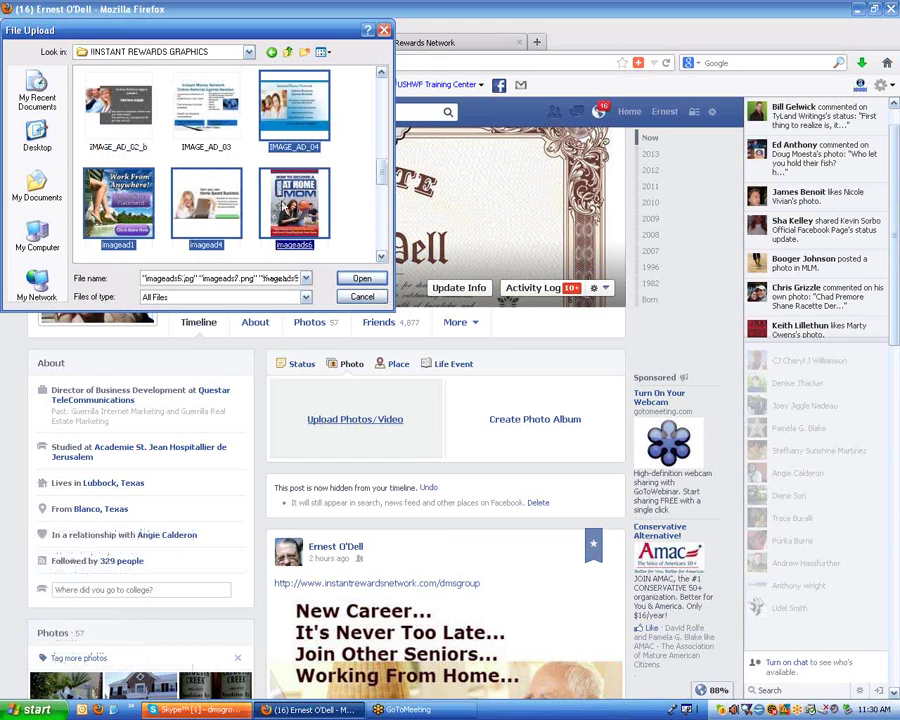
right_click(283, 205)
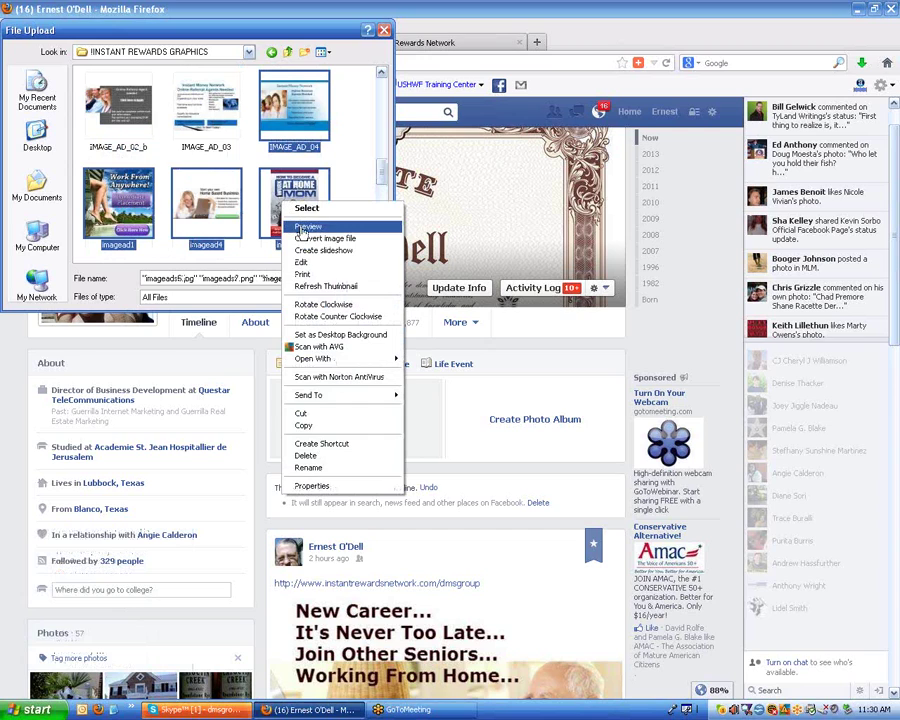
click(303, 227)
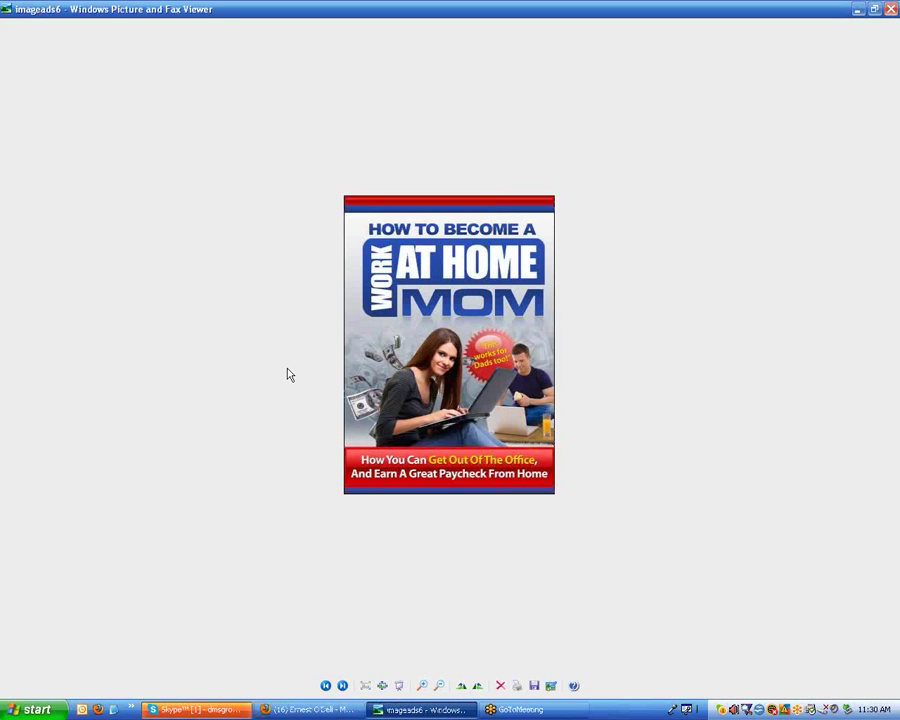
- Preview imageads7, imageads9, IMAGE_AD_04, imagead1 and imagead4, return to the Work At Home Mom ad, then close the viewer
click(342, 686)
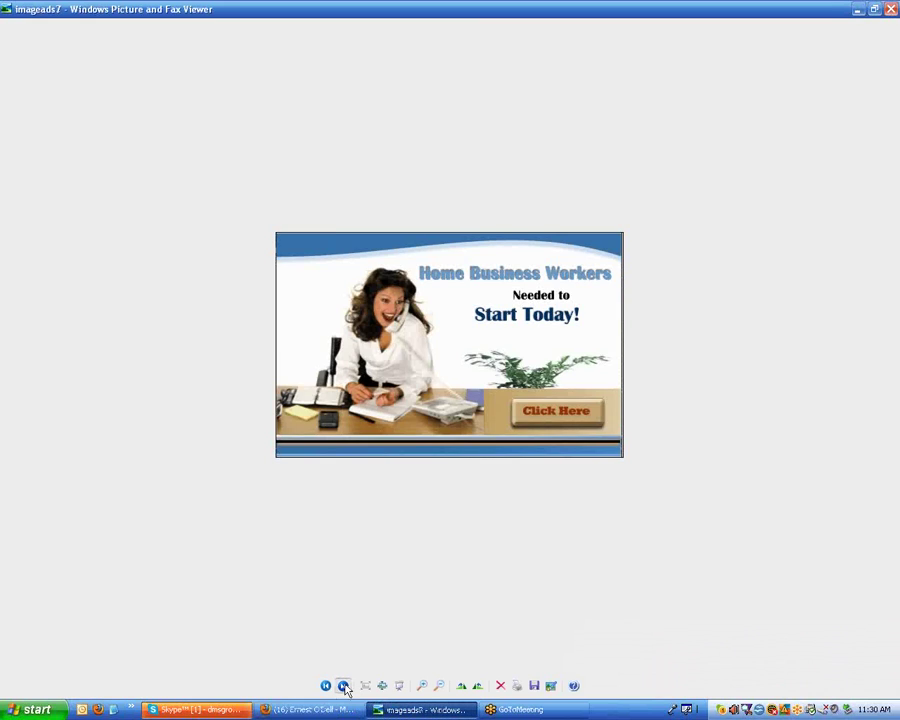
click(342, 686)
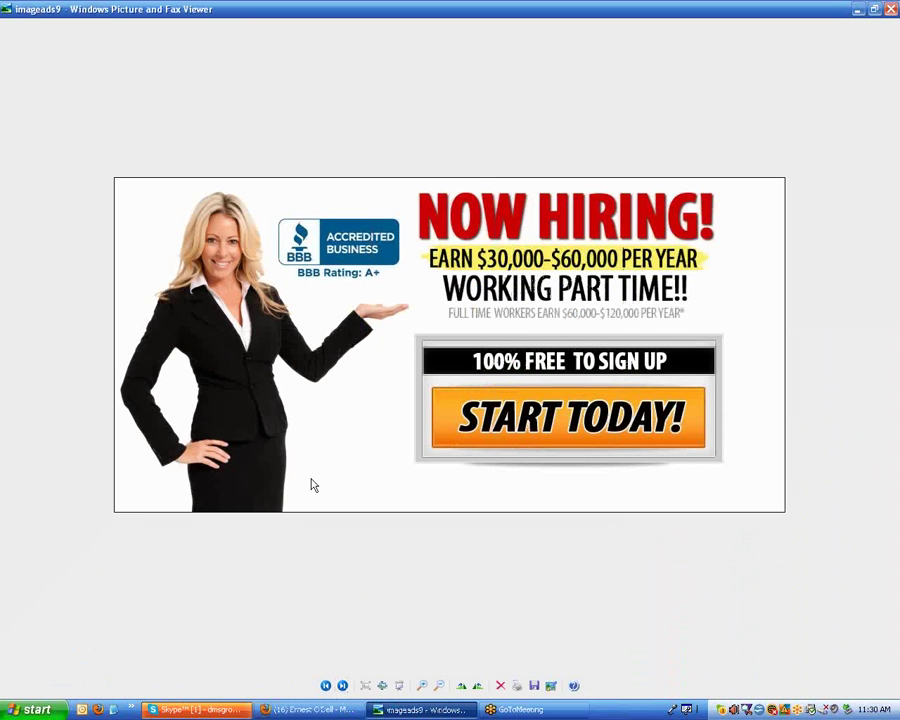
click(342, 686)
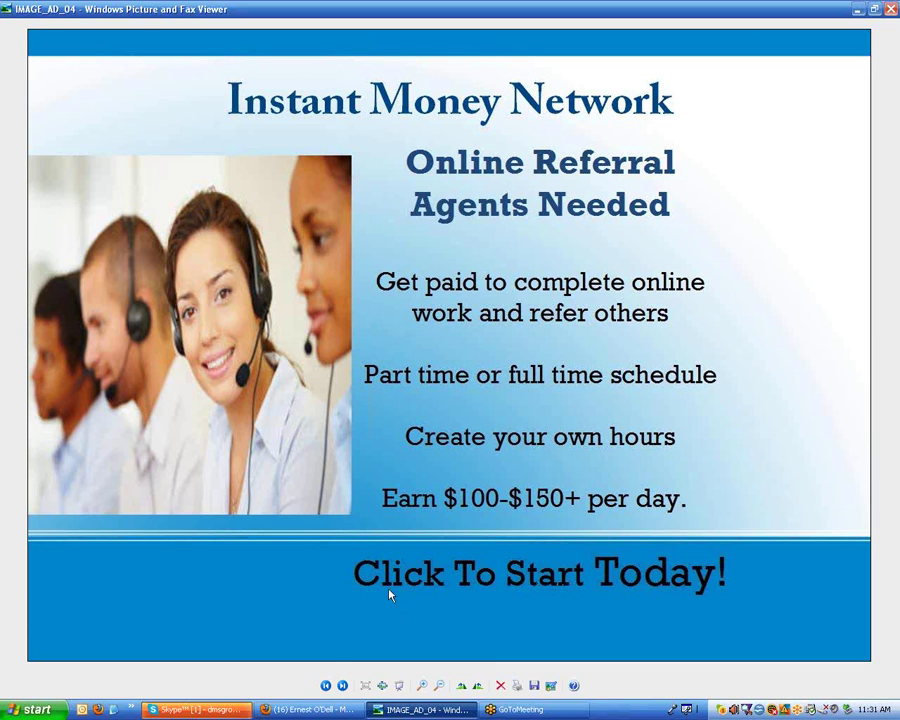
click(342, 686)
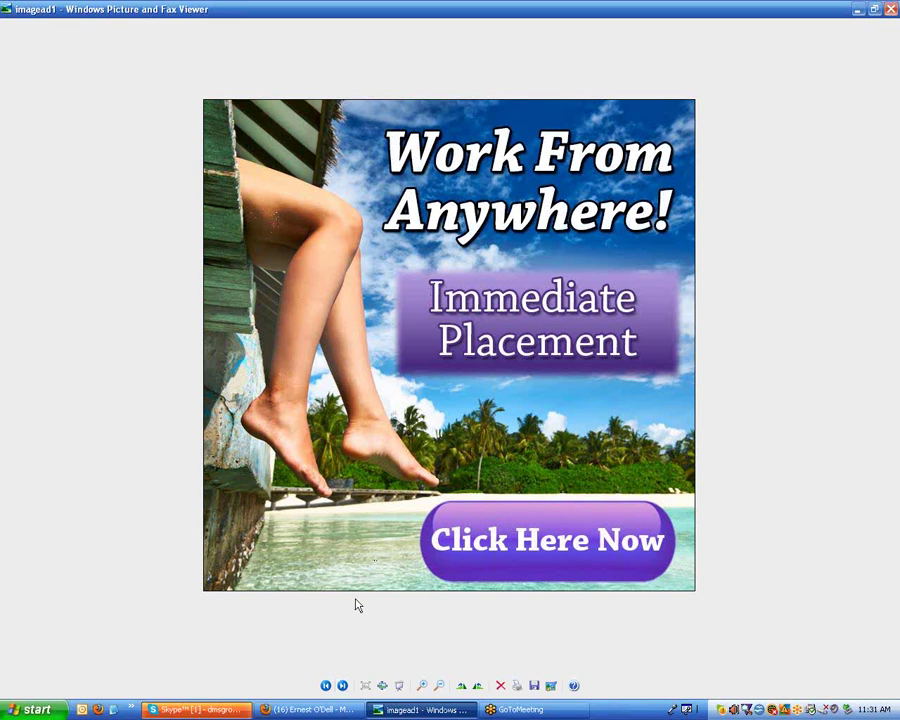
click(342, 686)
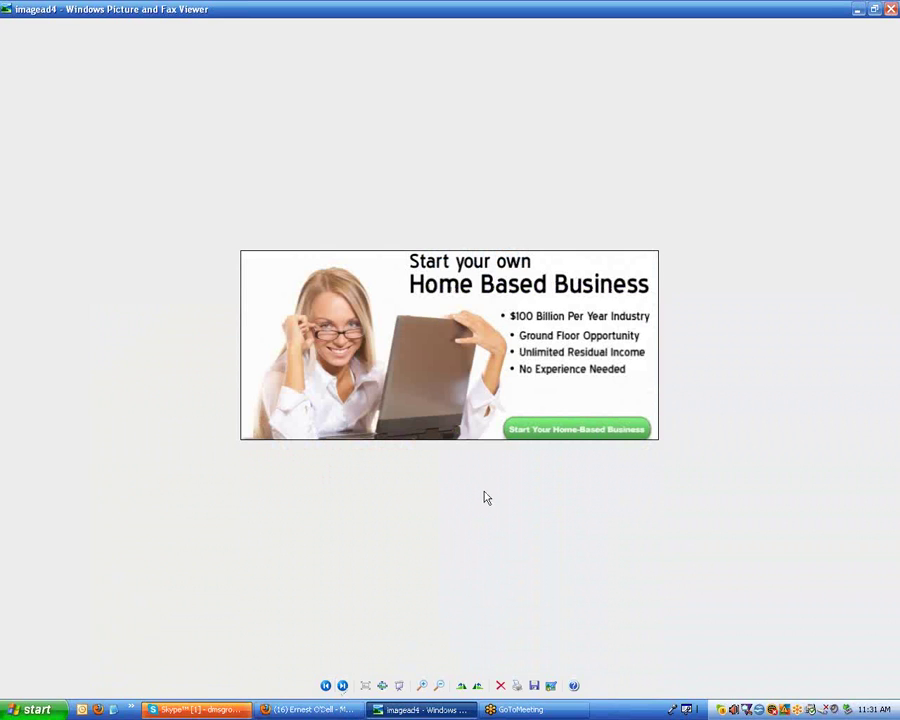
click(342, 686)
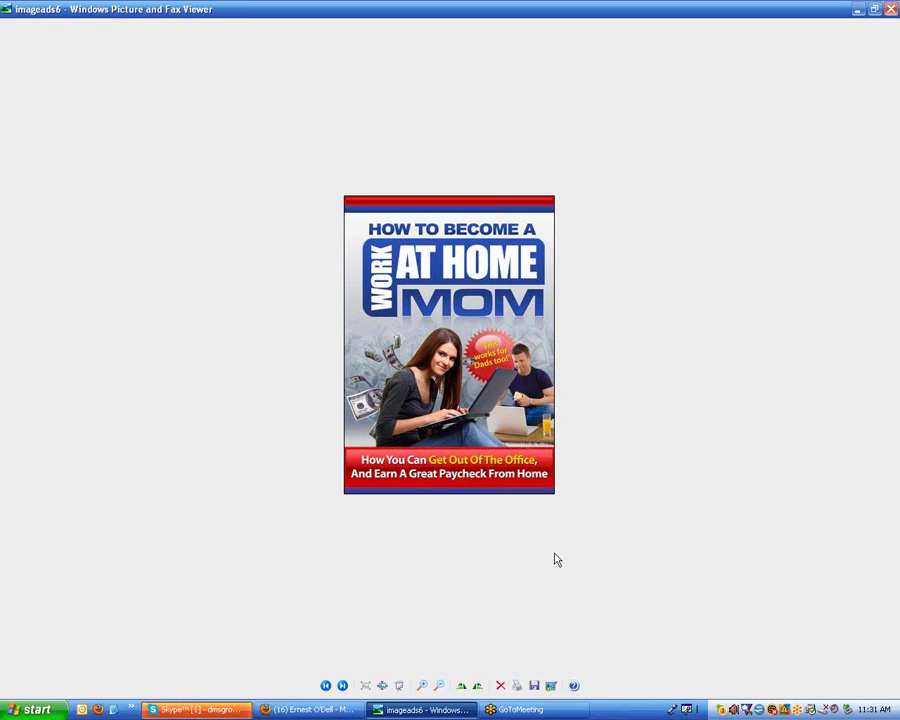
click(891, 10)
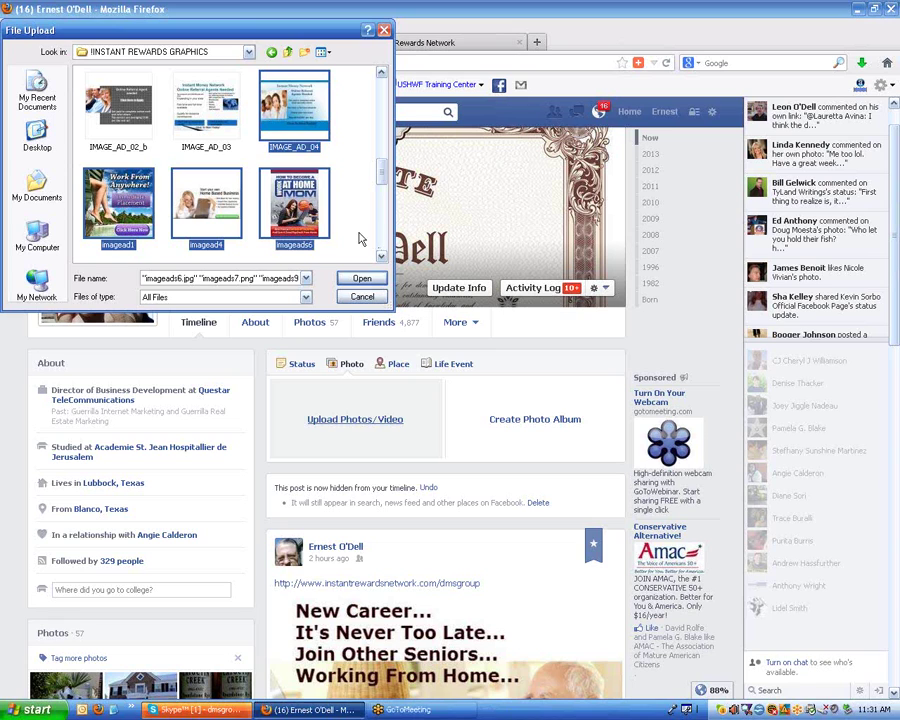
- Select only imageads6 in the upload dialog and attach it to a new photo post
click(260, 170)
click(295, 212)
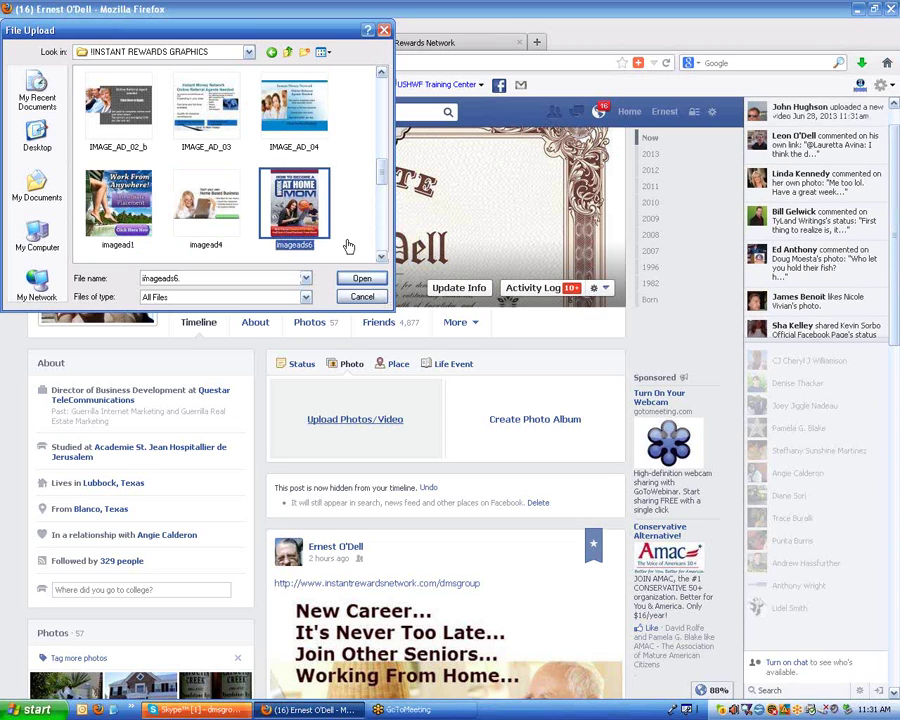
click(312, 216)
double_click(312, 216)
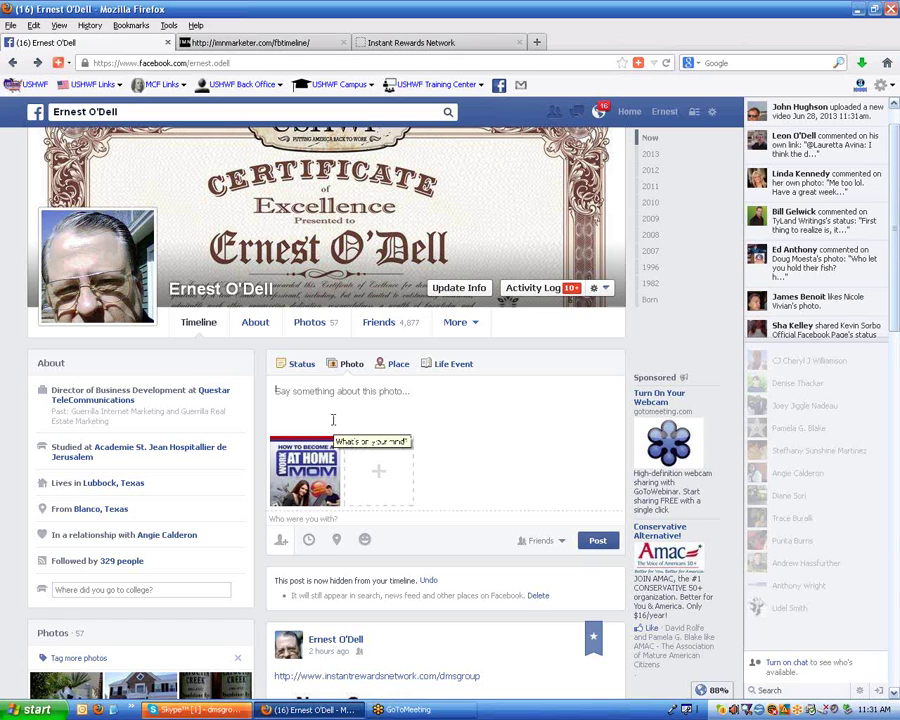
- Paste the Instant Rewards link as the photo's caption and publish the post
text(http://instantrewardsnetwork.com/splash3.php?id=7655)
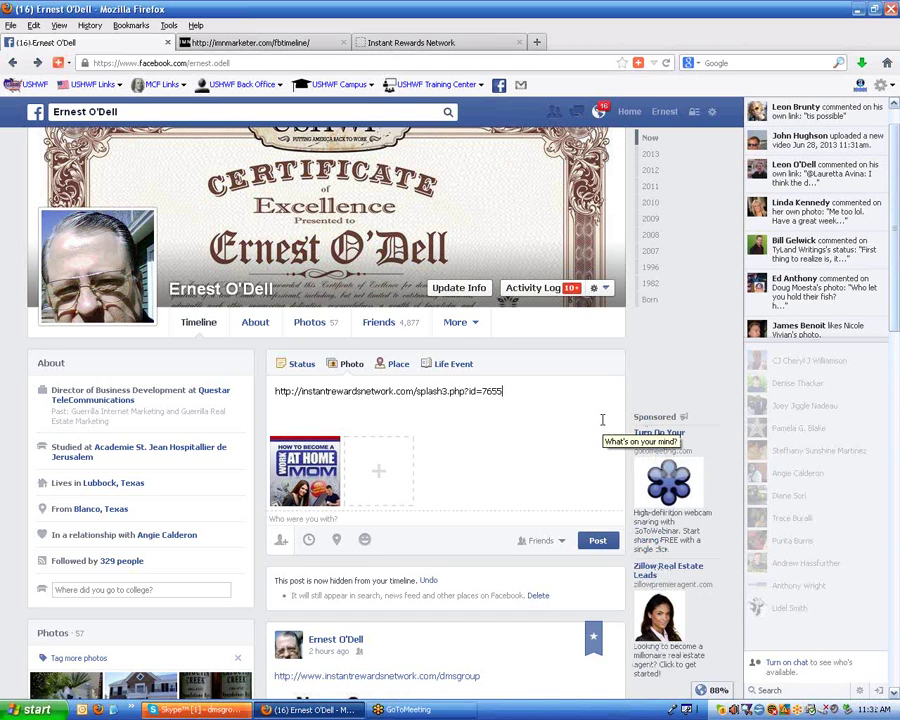
click(602, 544)
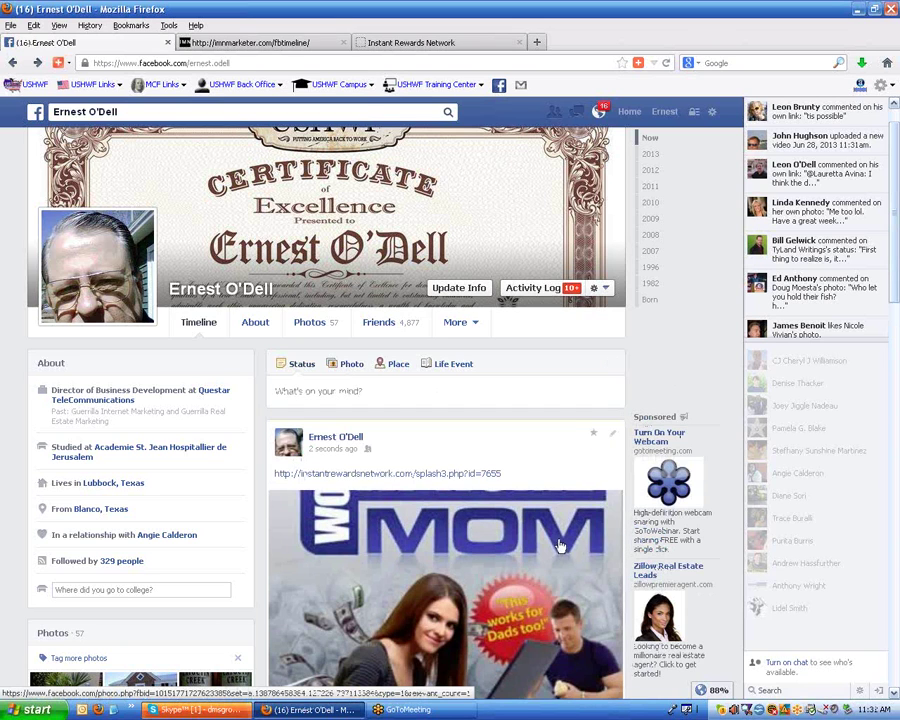
scroll(595, 543, down, 3)
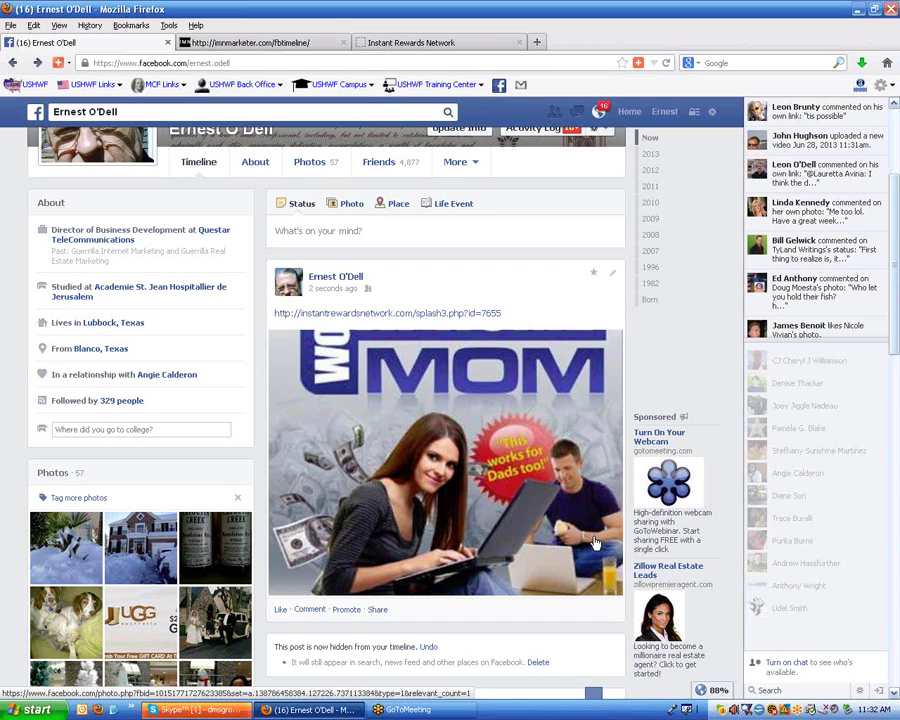
- Star the new Work At Home Mom post to highlight it, then log out via the gear menu
click(593, 275)
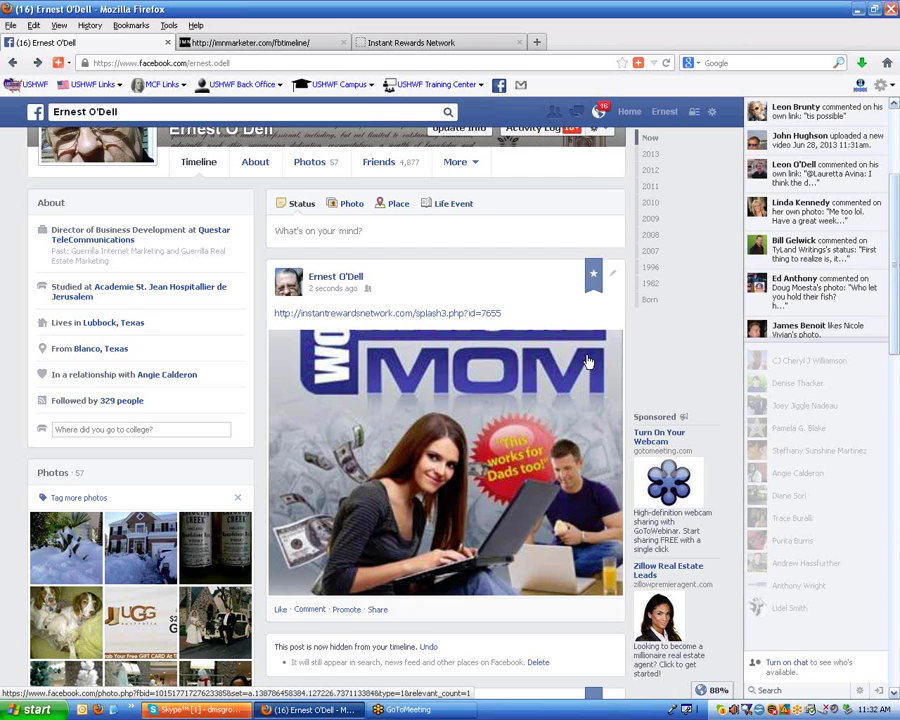
scroll(588, 362, up, 4)
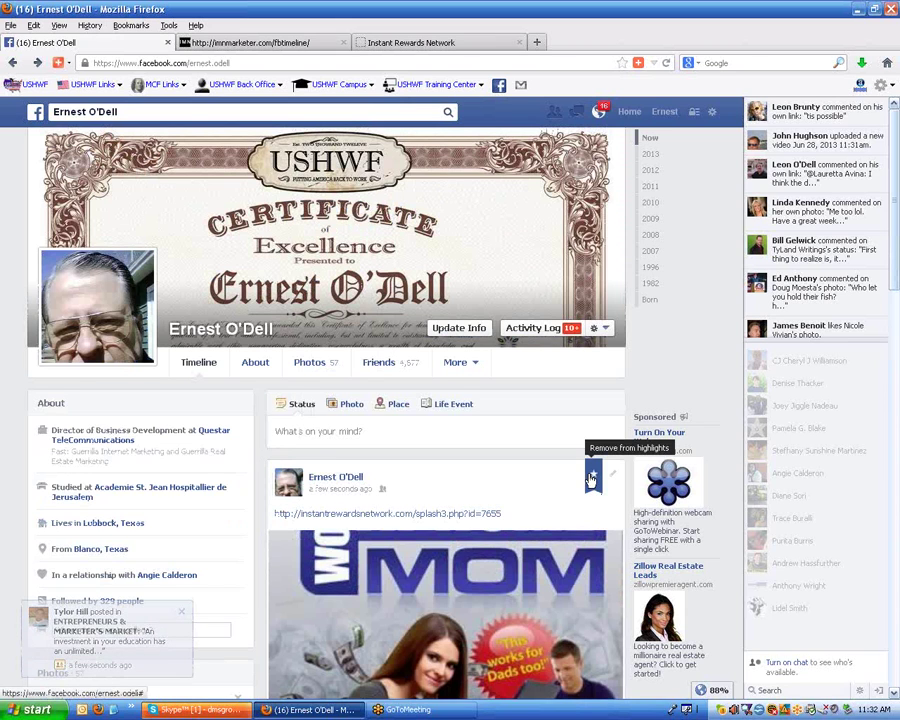
scroll(590, 478, down, 2)
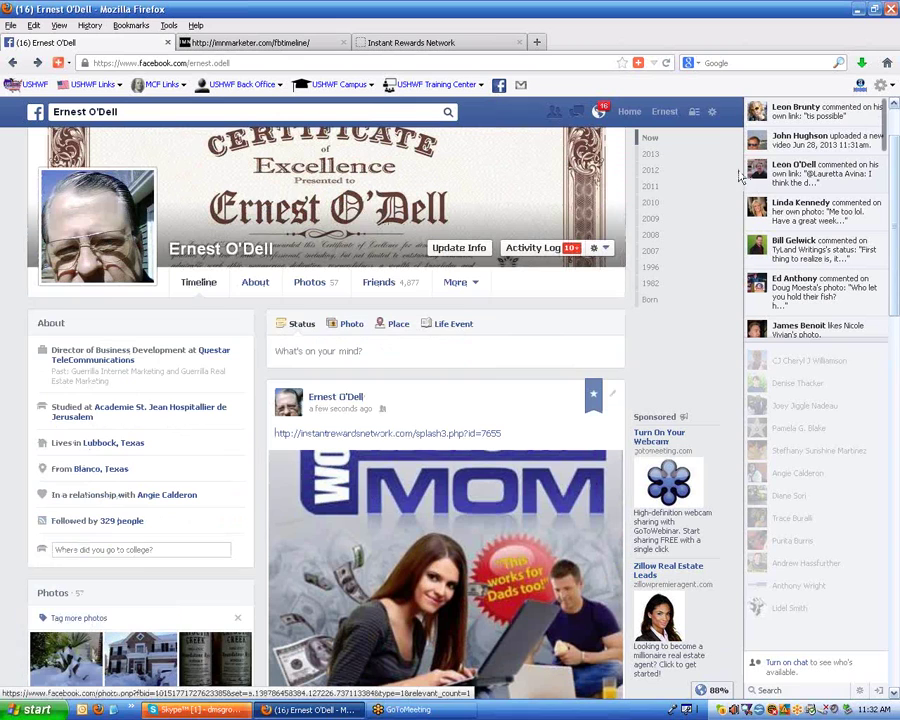
click(712, 112)
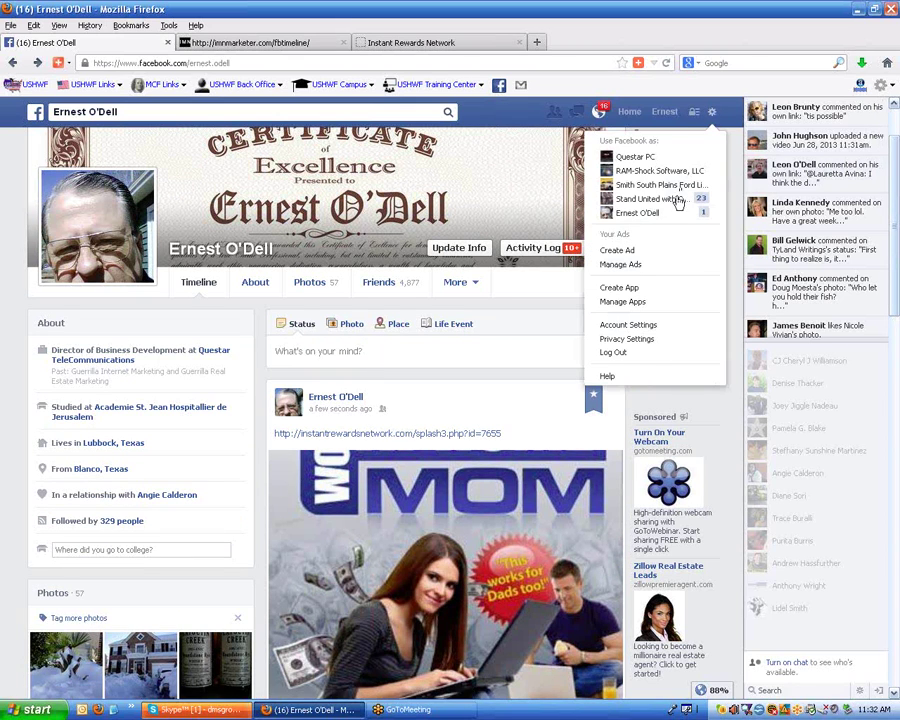
click(622, 356)
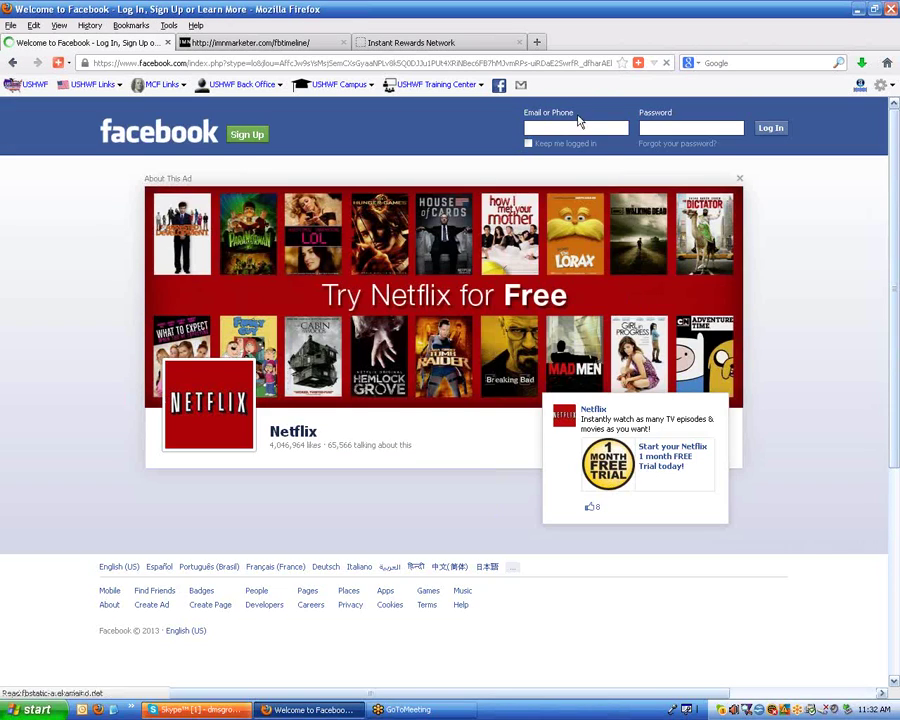
- Log in with the second saved account and search for the original poster's name
click(577, 127)
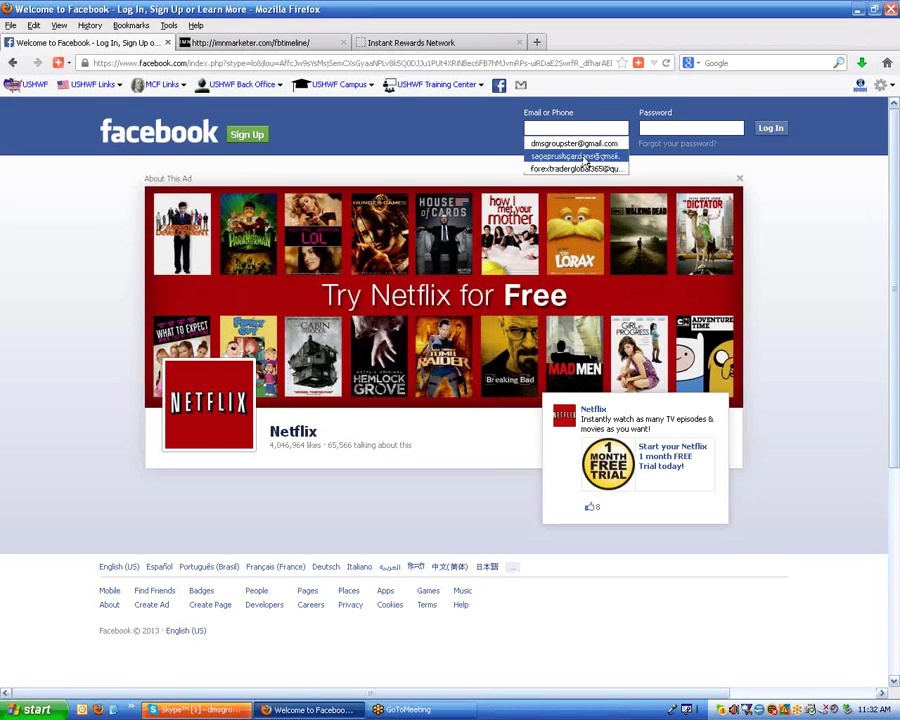
click(575, 156)
click(771, 129)
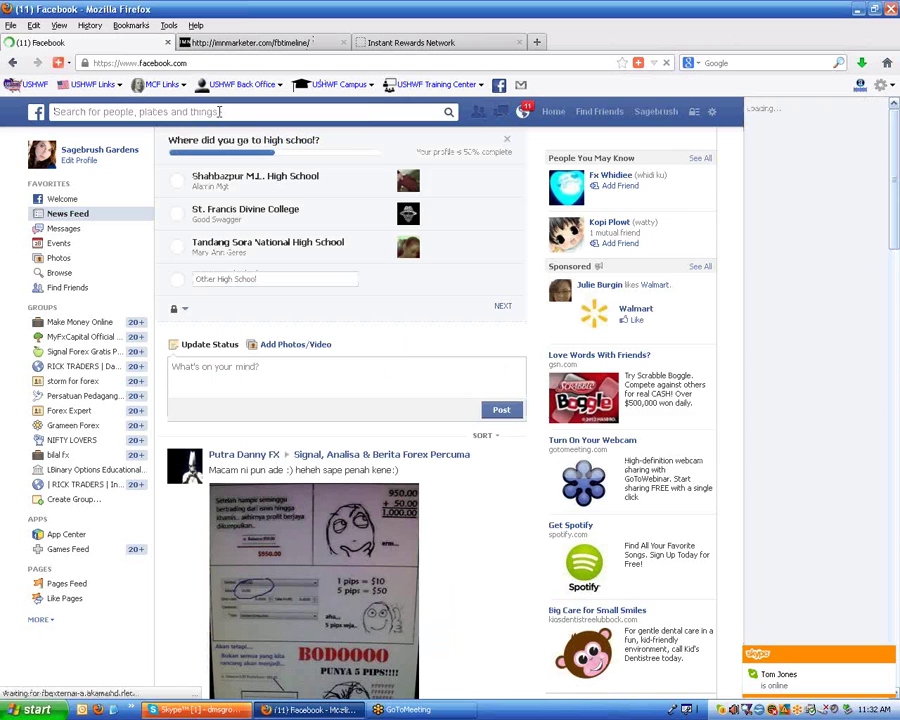
click(219, 112)
text(Ernest)
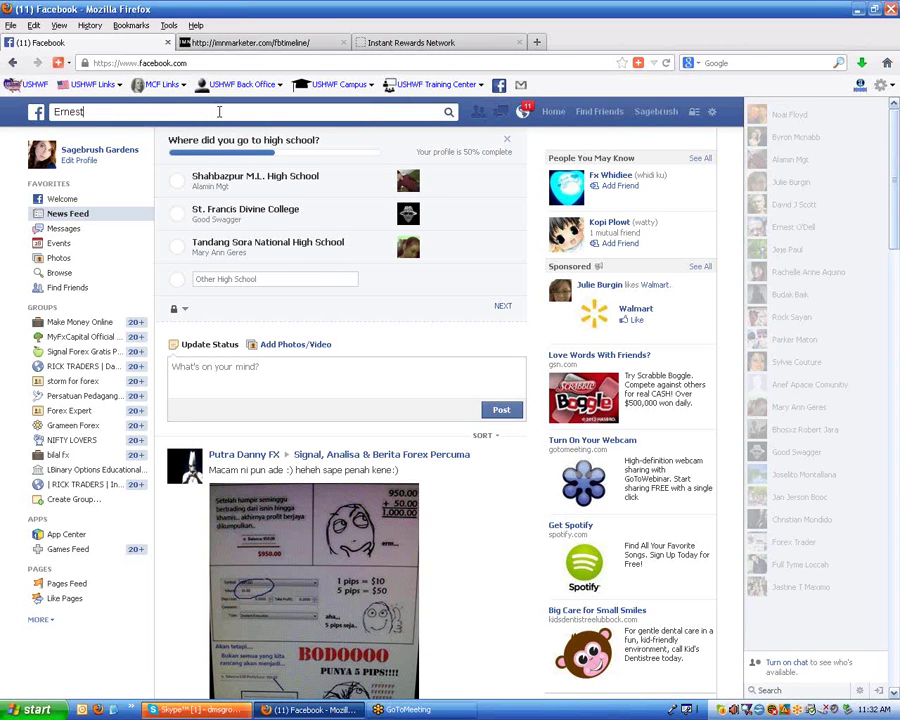
text( O)
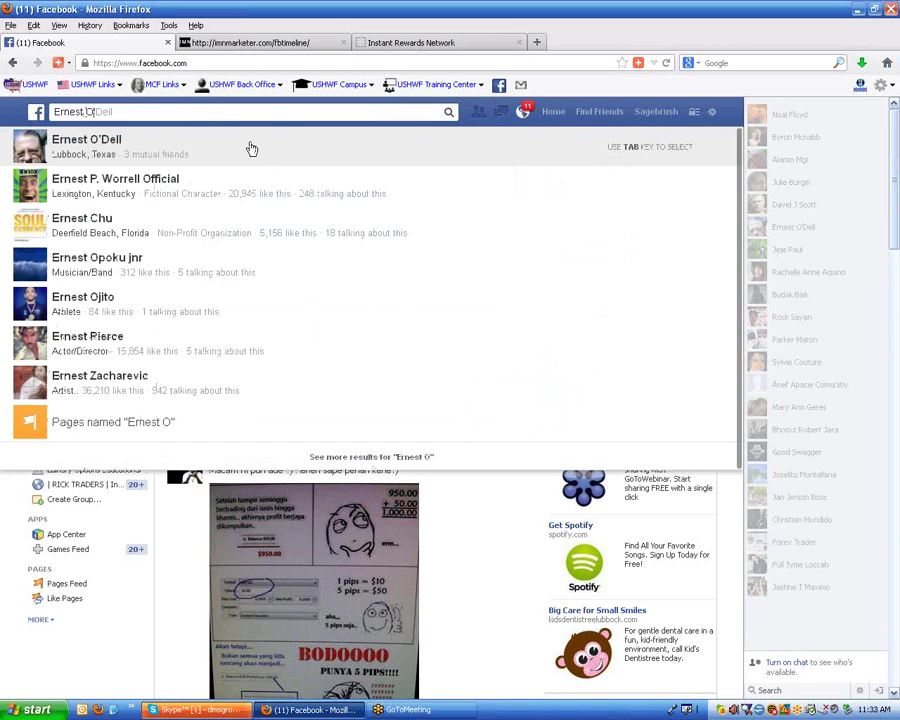
- Open the original poster's profile and scroll its timeline to check the highlighted post
click(251, 148)
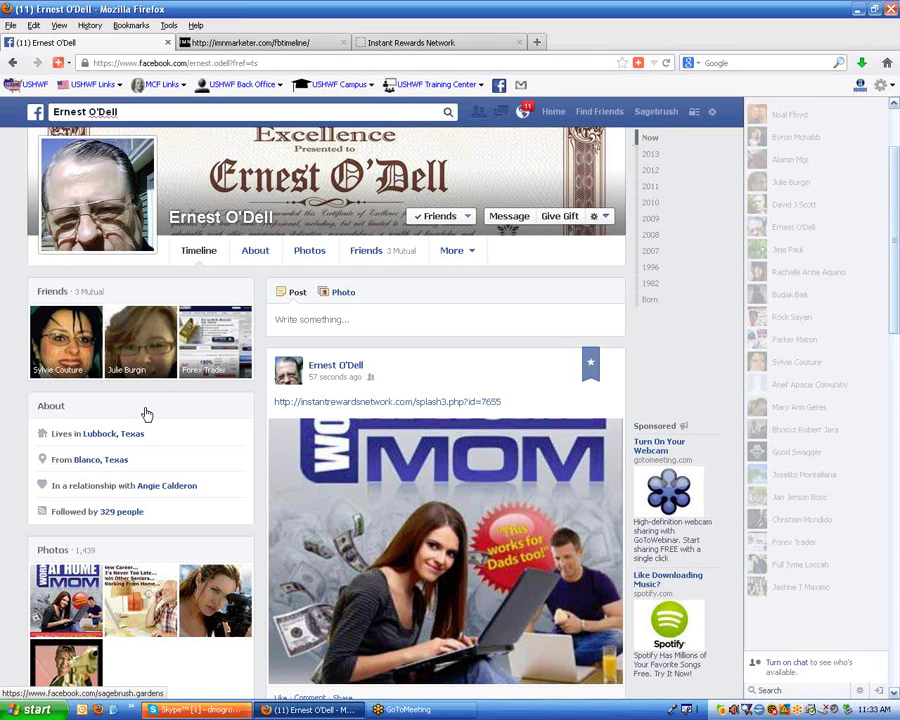
scroll(62, 468, down, 3)
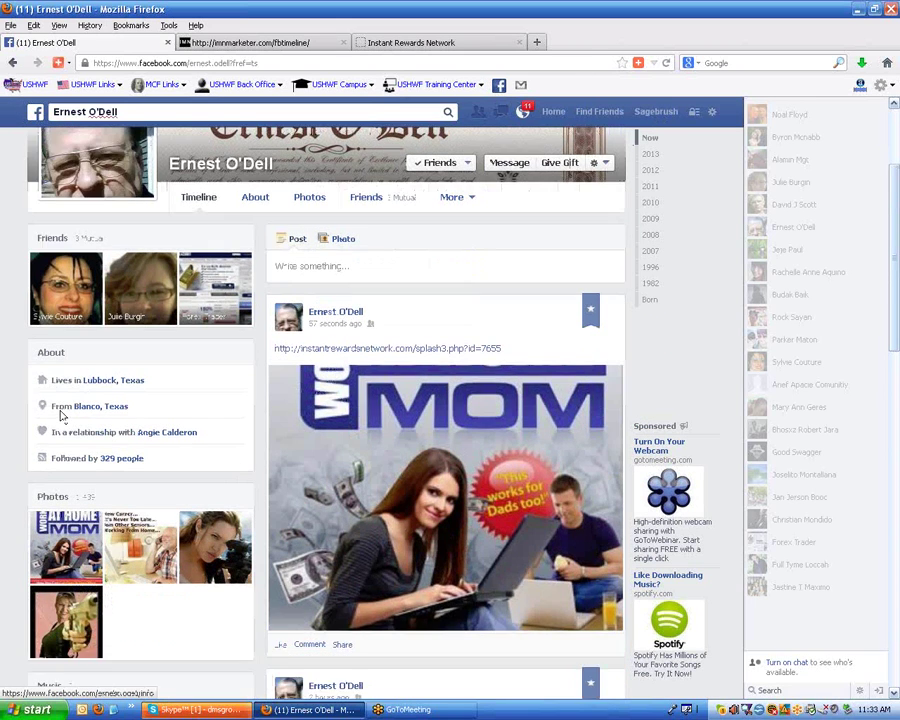
click(62, 412)
scroll(450, 450, down, 2)
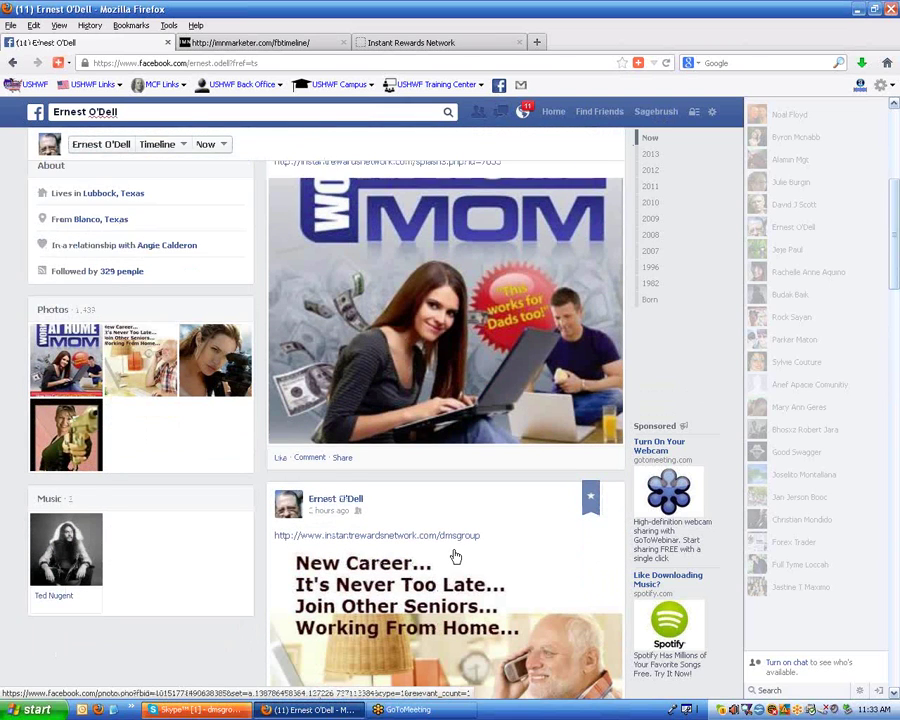
scroll(418, 512, down, 5)
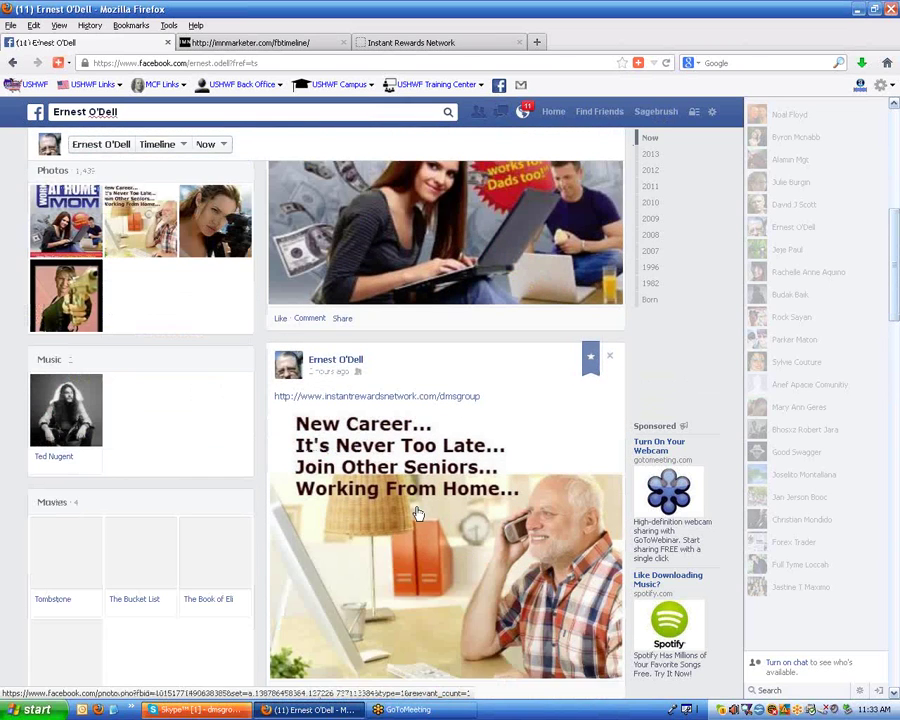
scroll(418, 513, down, 3)
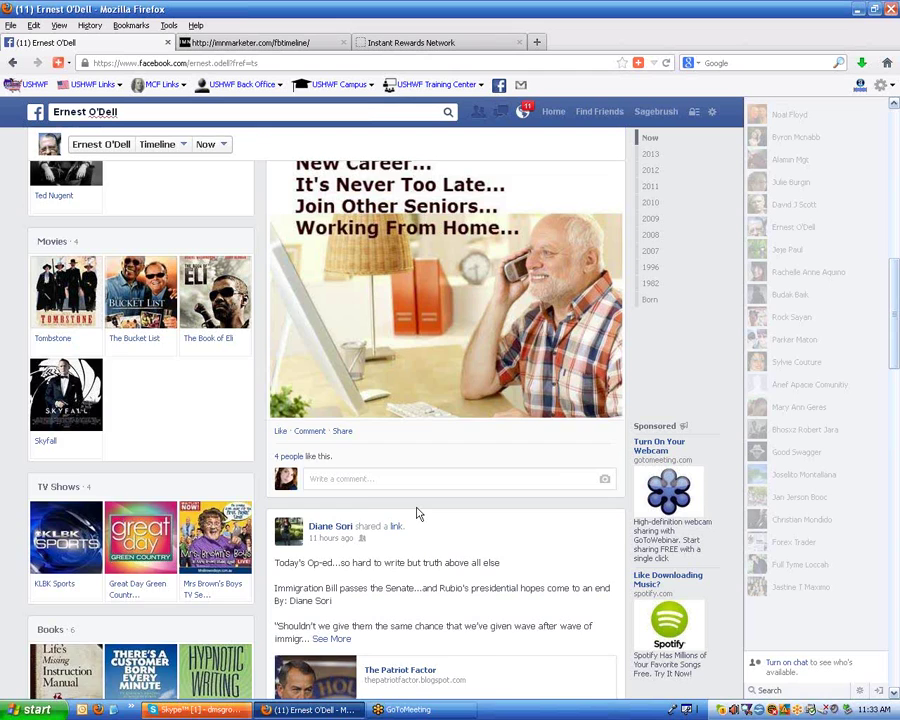
scroll(418, 513, up, 5)
scroll(408, 441, up, 3)
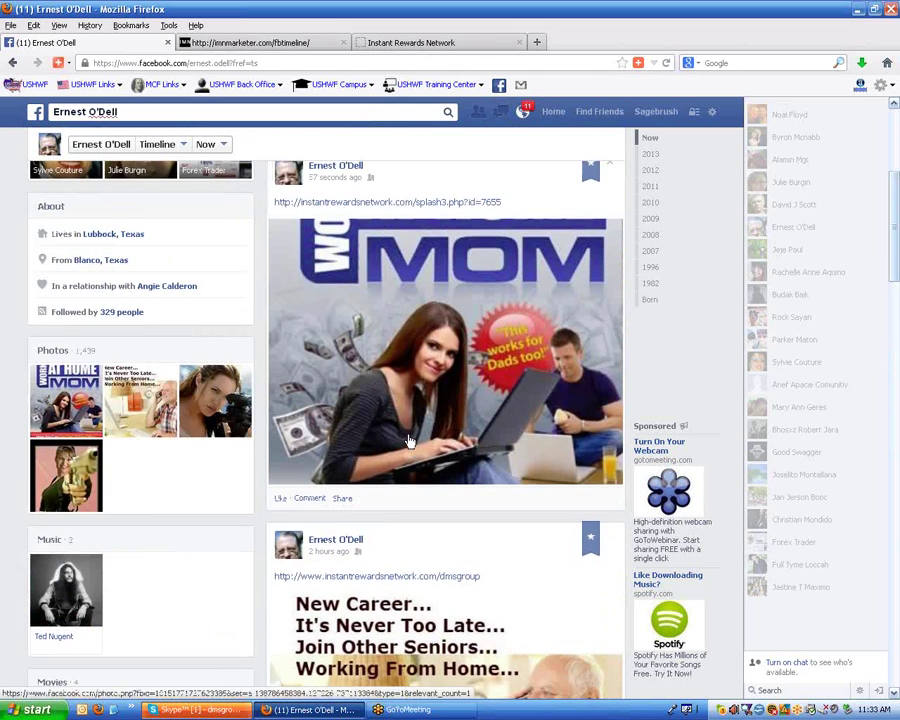
scroll(409, 441, up, 2)
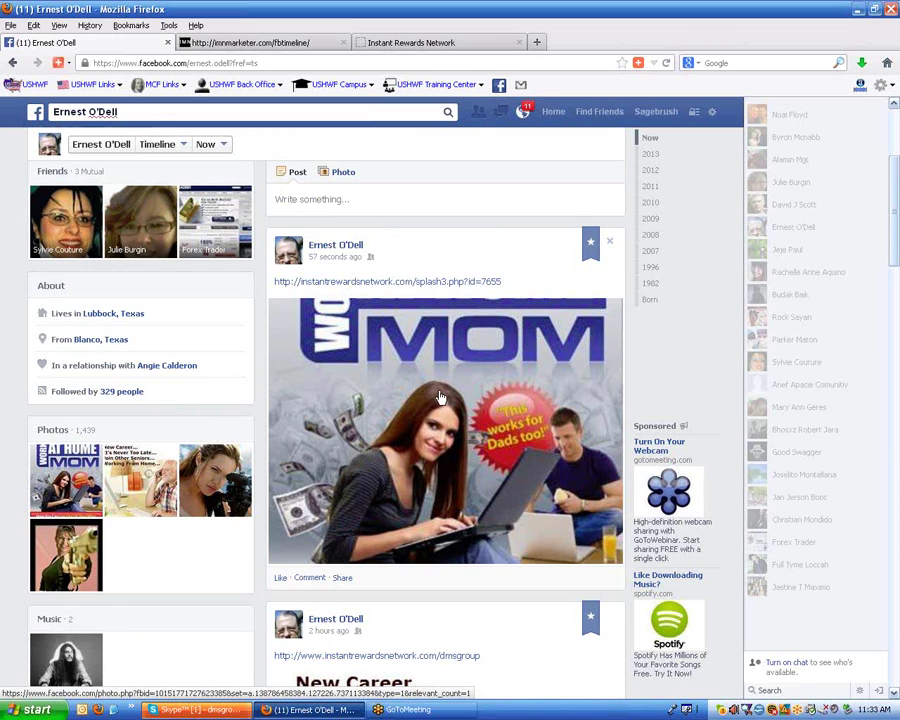
scroll(440, 398, up, 4)
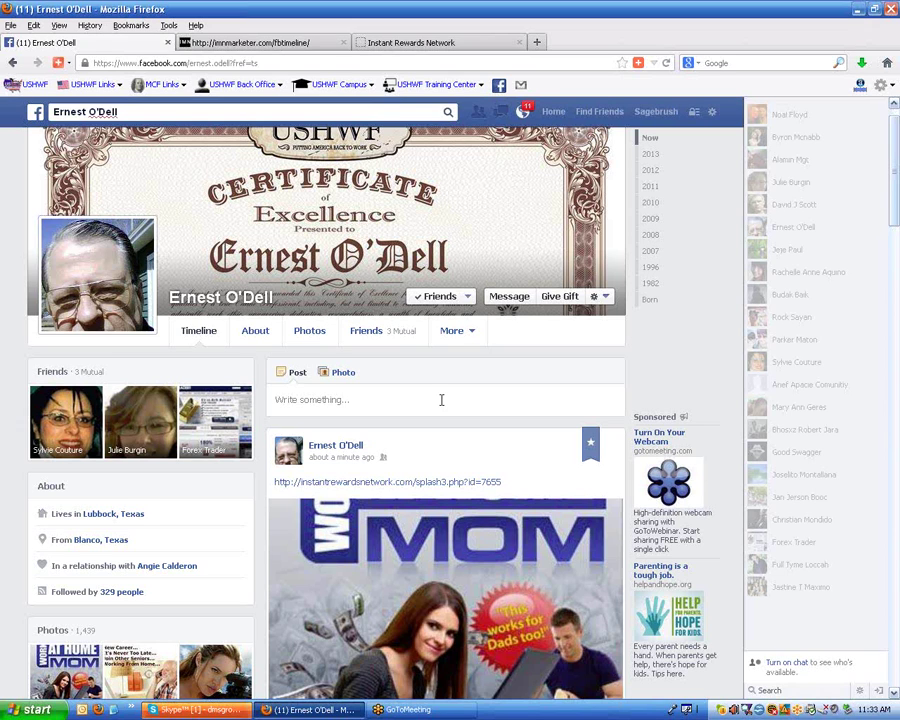
- Log out of the second account and log back in with the original saved login
click(711, 115)
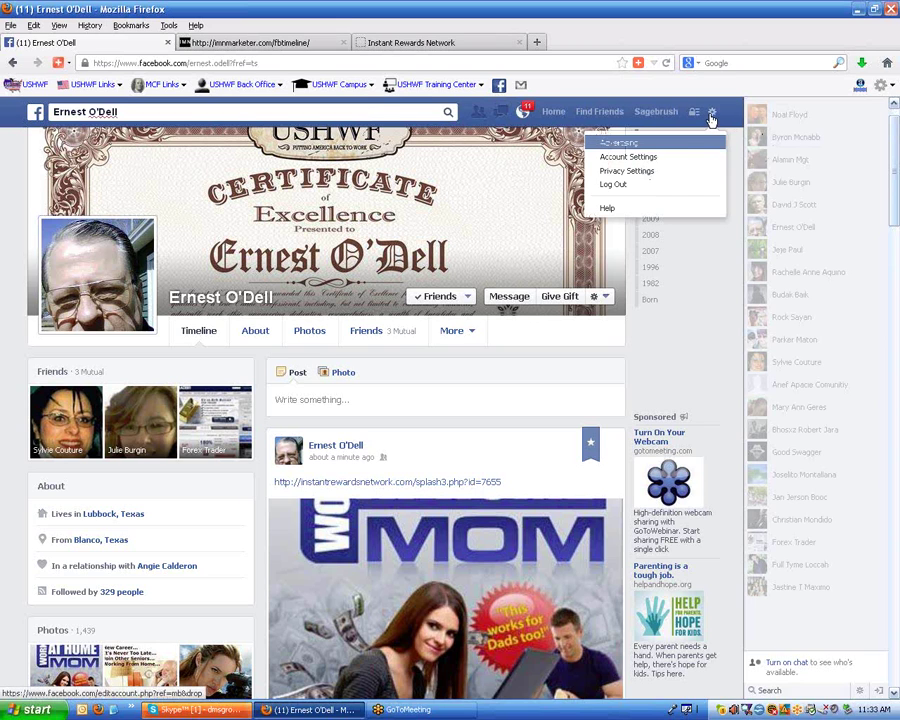
click(637, 188)
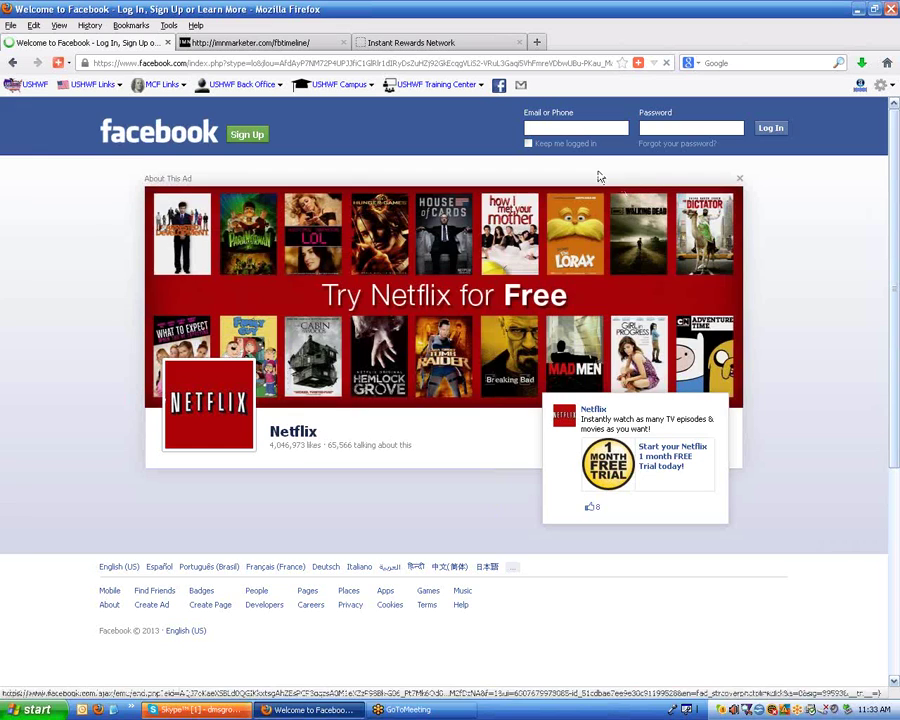
click(569, 130)
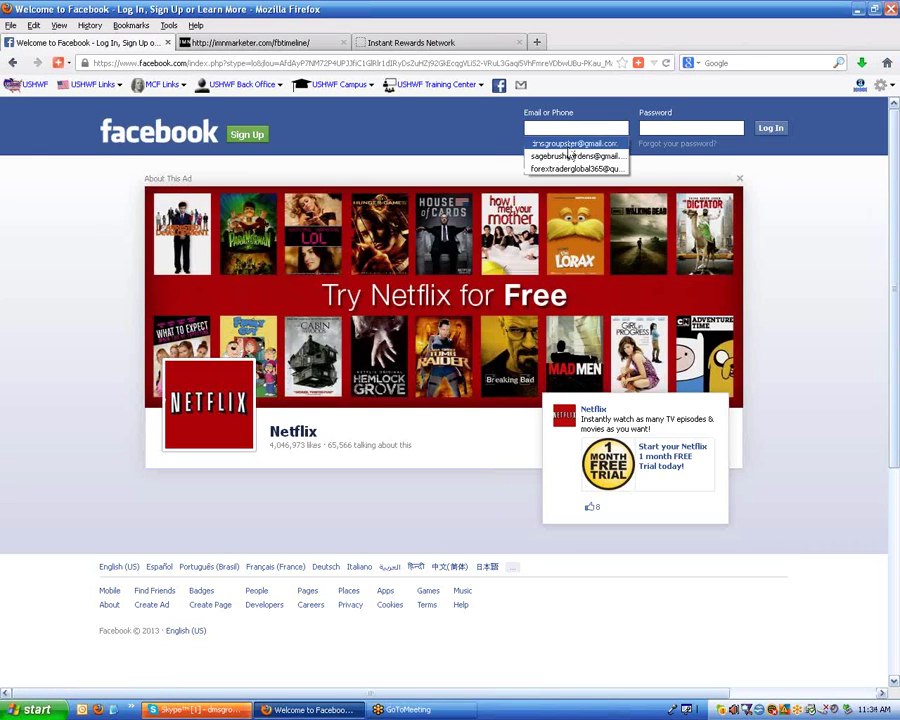
click(572, 148)
click(767, 130)
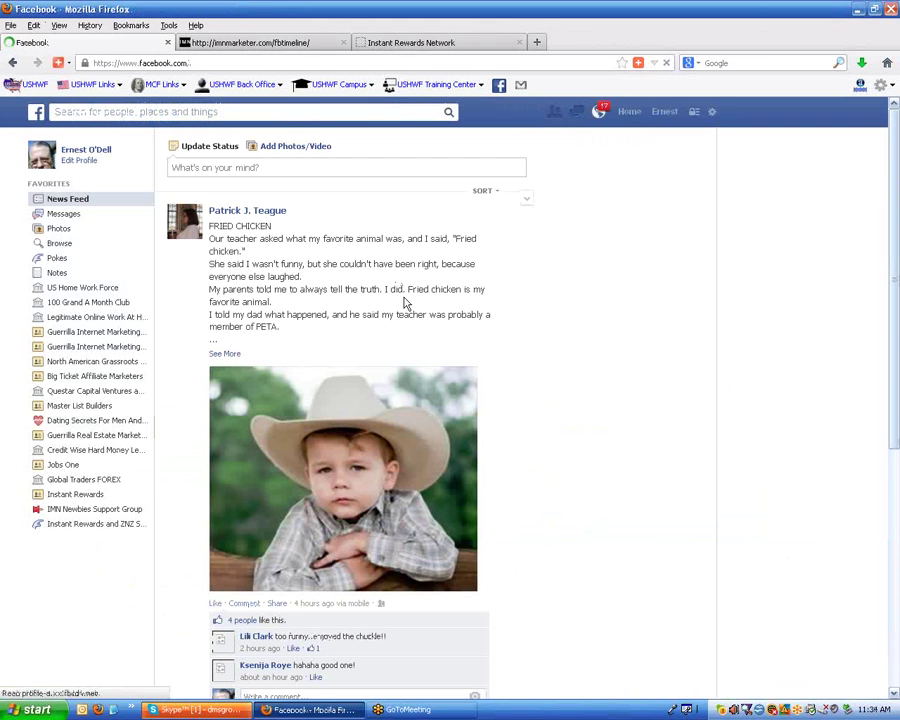
- Open the original account's own timeline and scroll to view the highlighted post
click(671, 113)
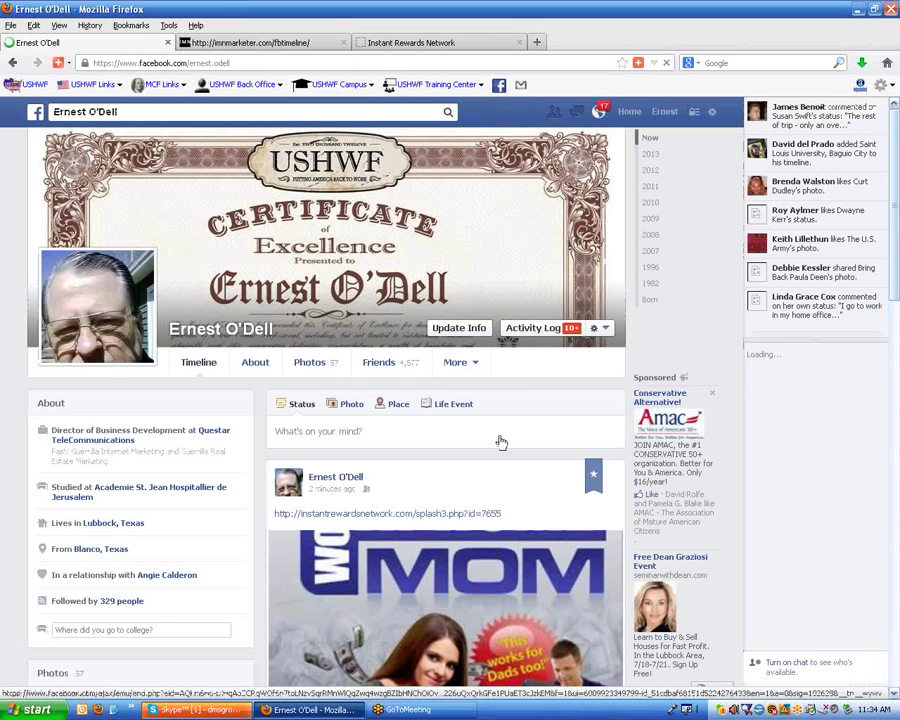
scroll(340, 346, down, 1)
scroll(340, 330, down, 1)
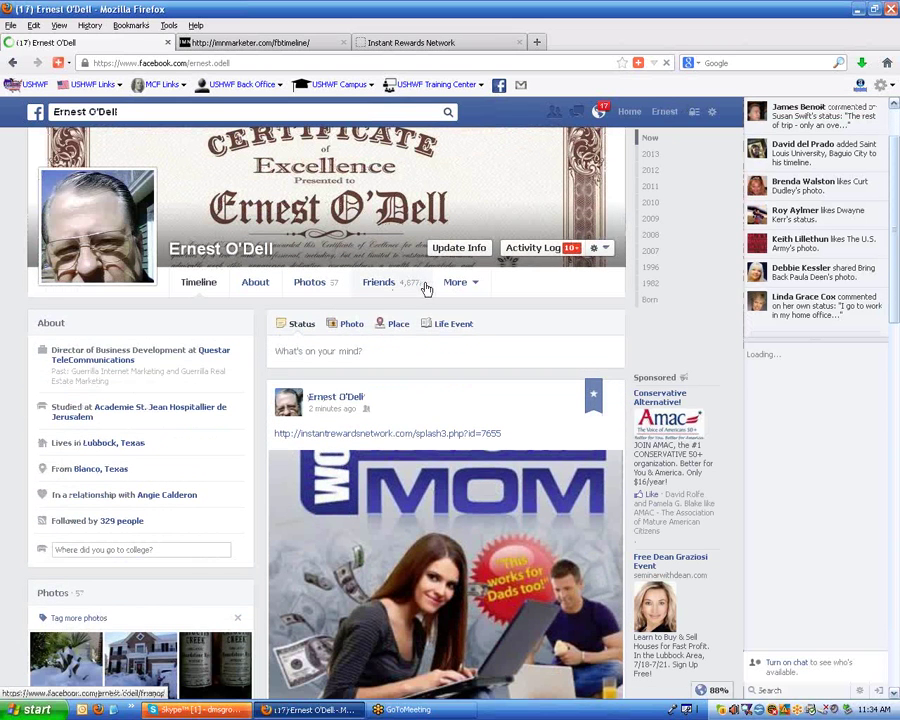
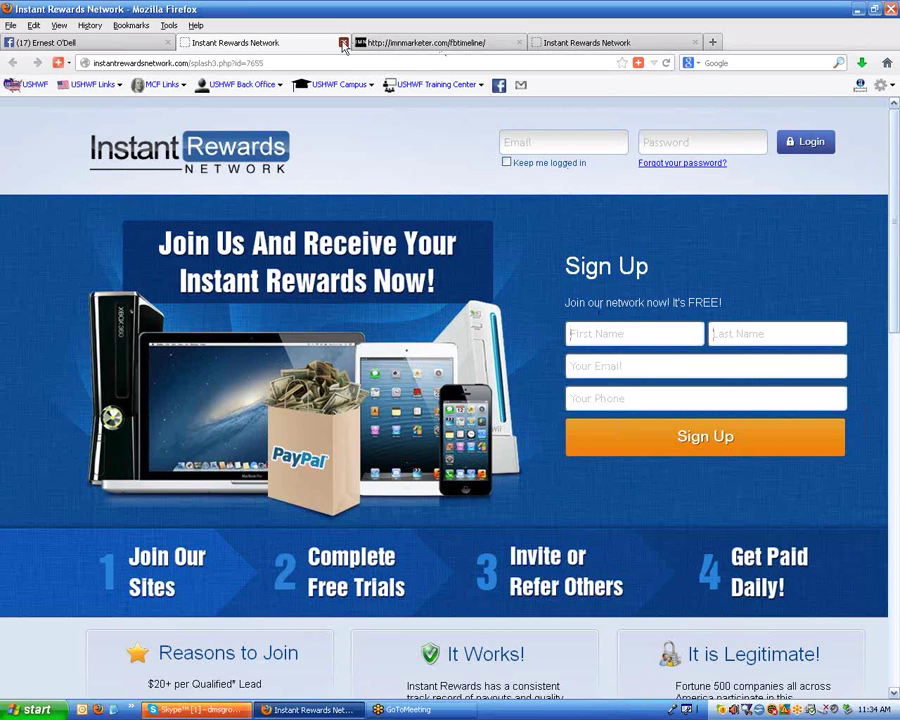
- Close the sign-up tab and preview the first capture page sample, scrolling through its payment proofs
click(422, 43)
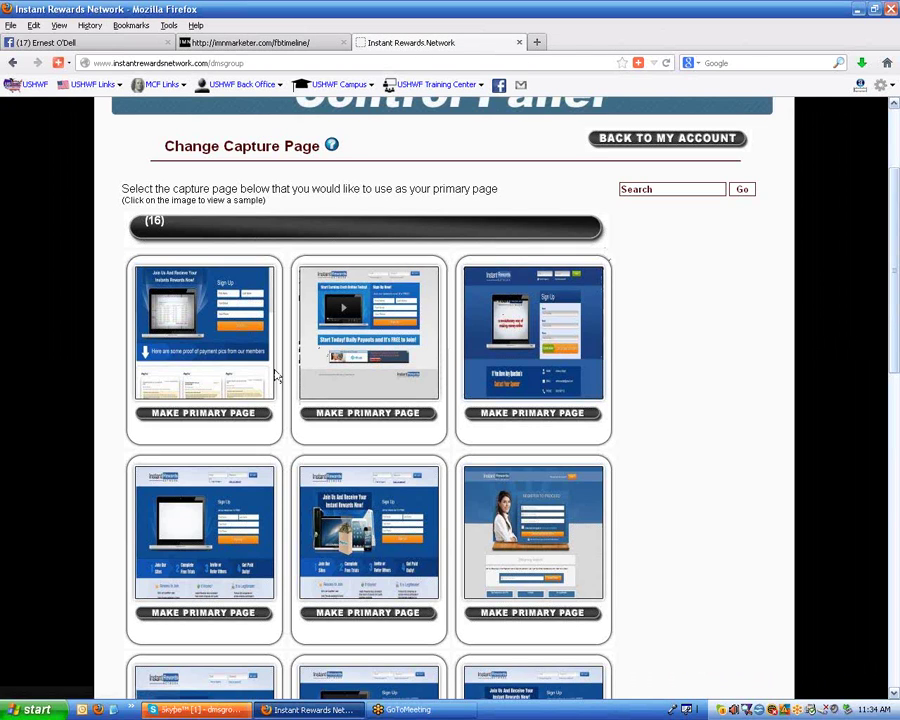
click(199, 343)
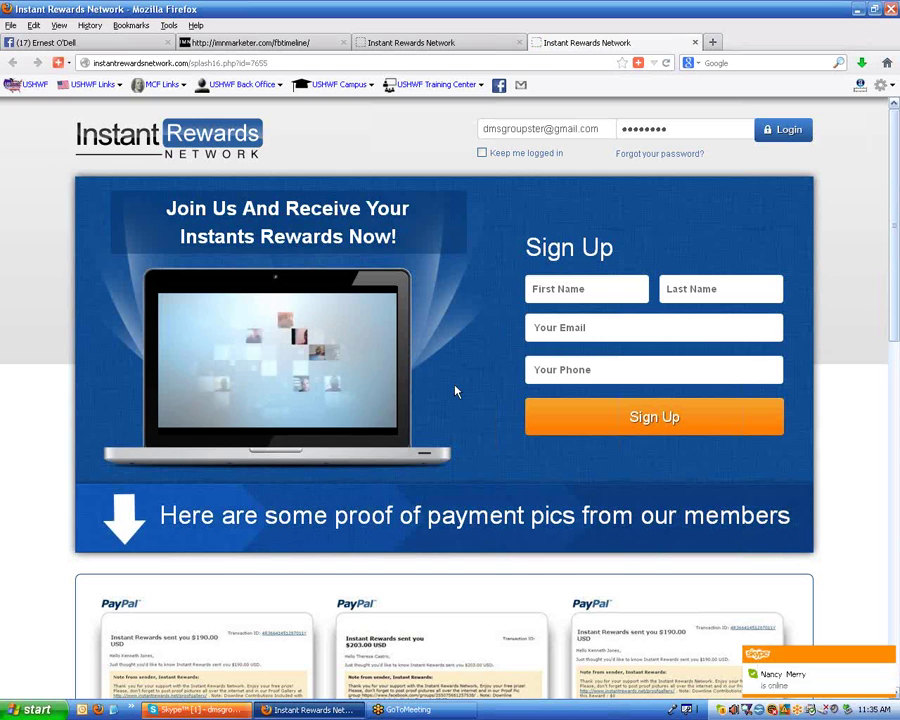
scroll(458, 387, down, 1)
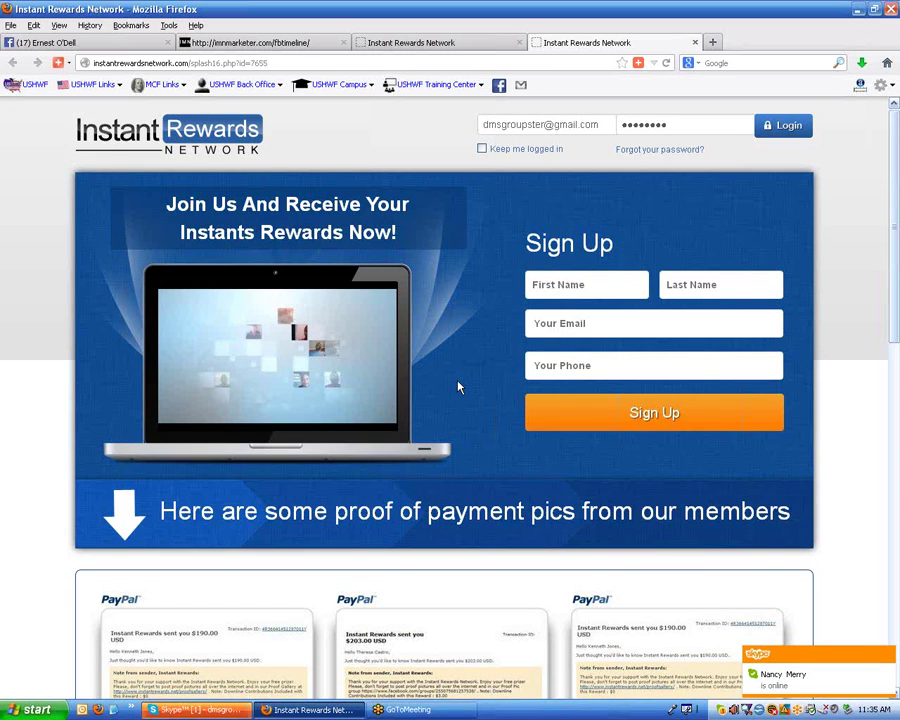
scroll(458, 387, down, 6)
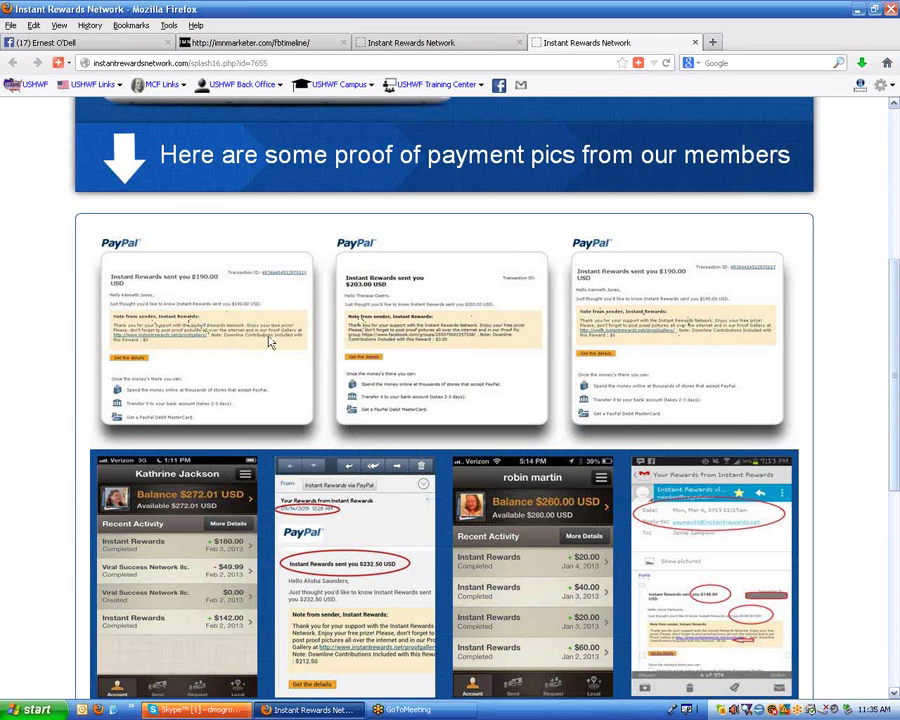
scroll(16, 362, down, 4)
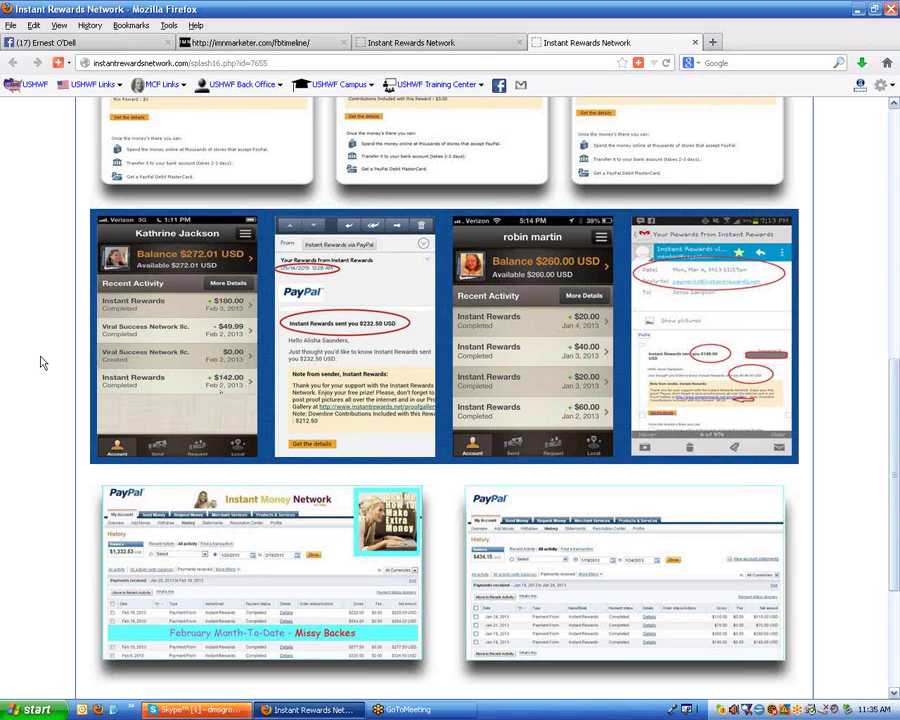
scroll(40, 361, up, 11)
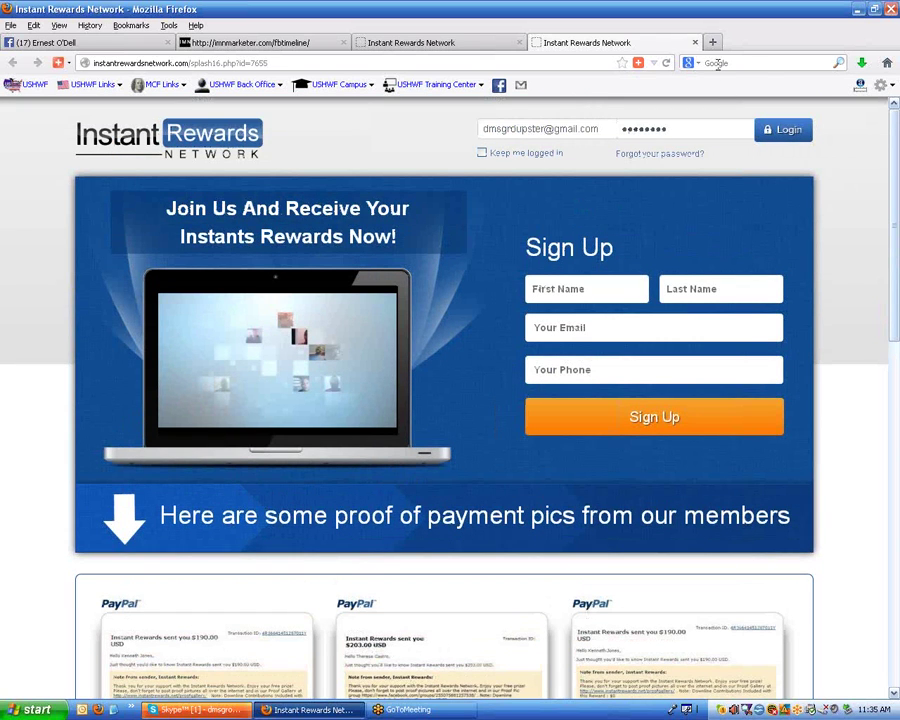
- Close the preview, return to the control panel home and log out of Instant Rewards Network
click(695, 42)
mouse_move(604, 153)
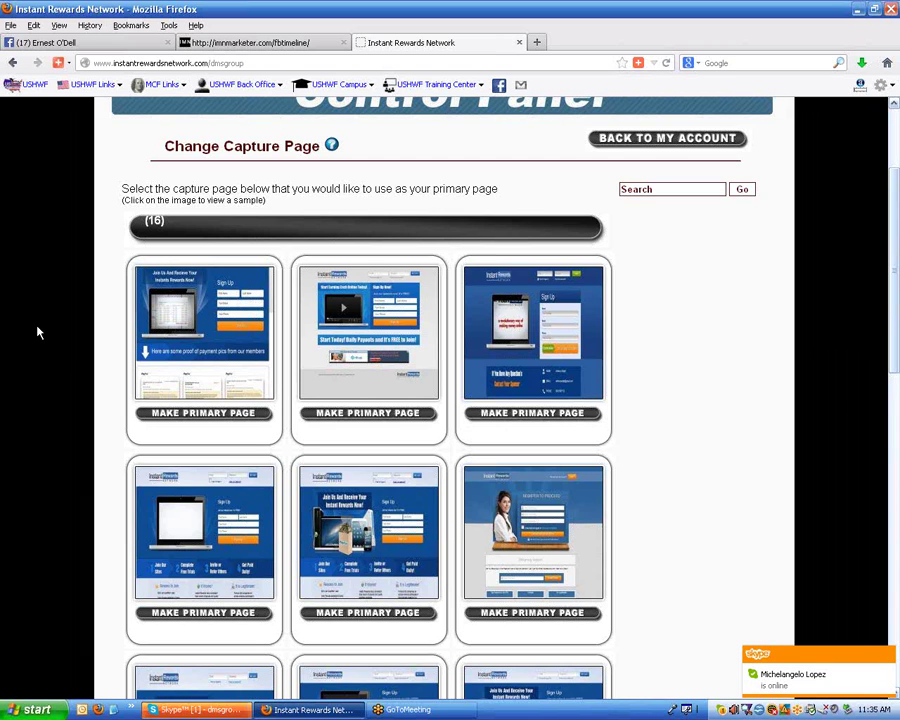
scroll(37, 330, up, 3)
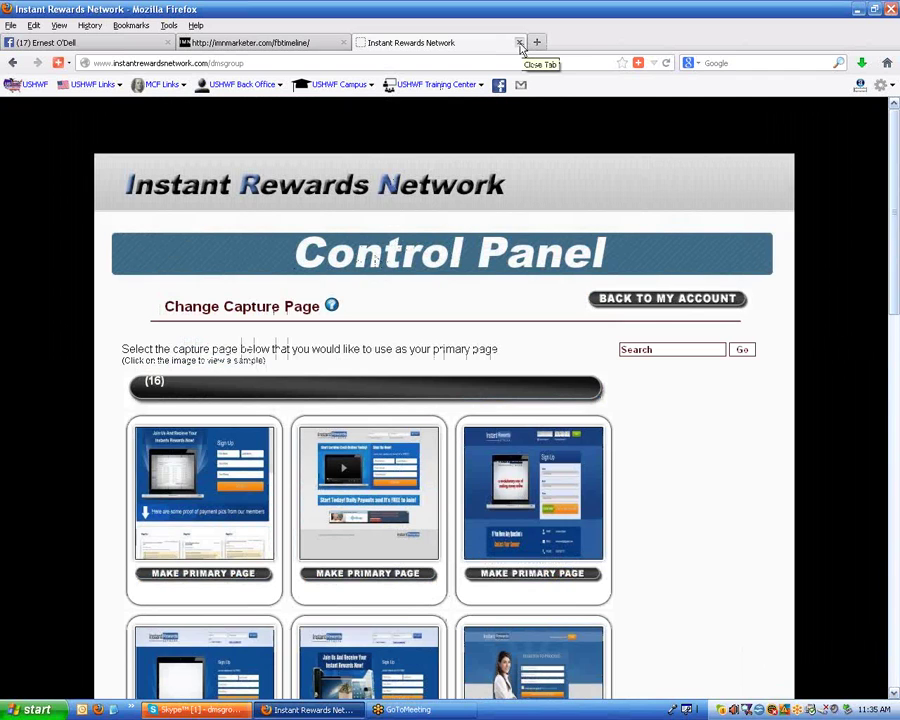
click(656, 300)
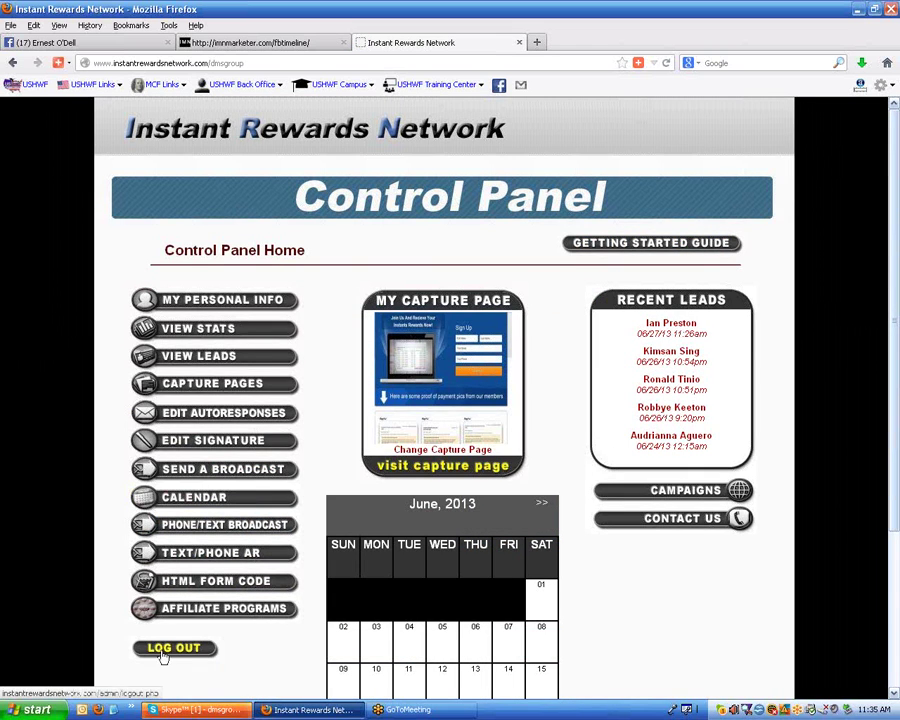
click(165, 650)
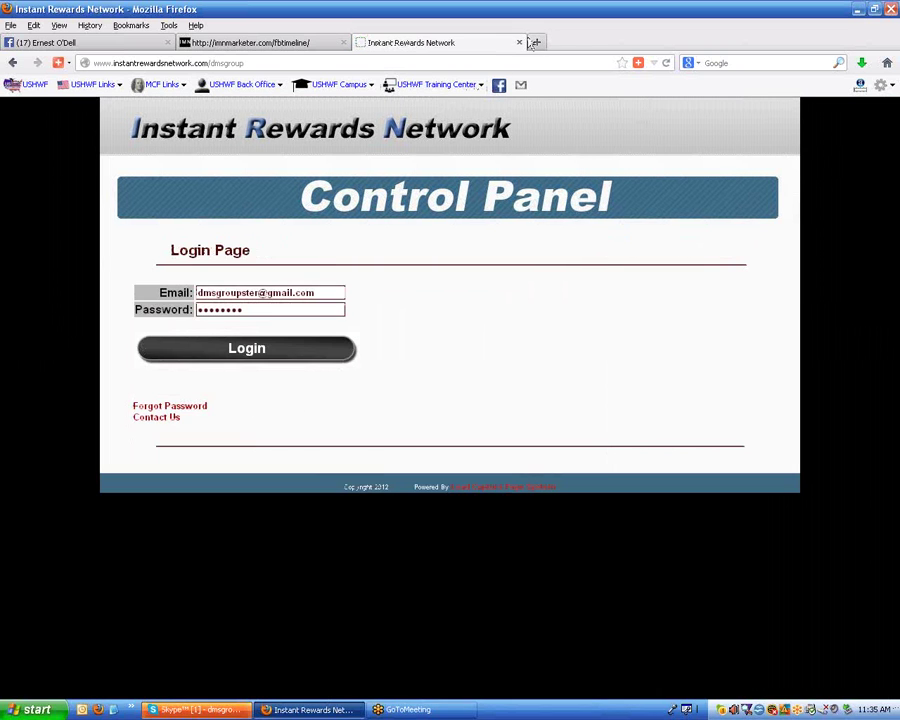
- Close the Instant Rewards tab and scroll the fbtimeline article down to Smart Pinning Strategies
click(519, 42)
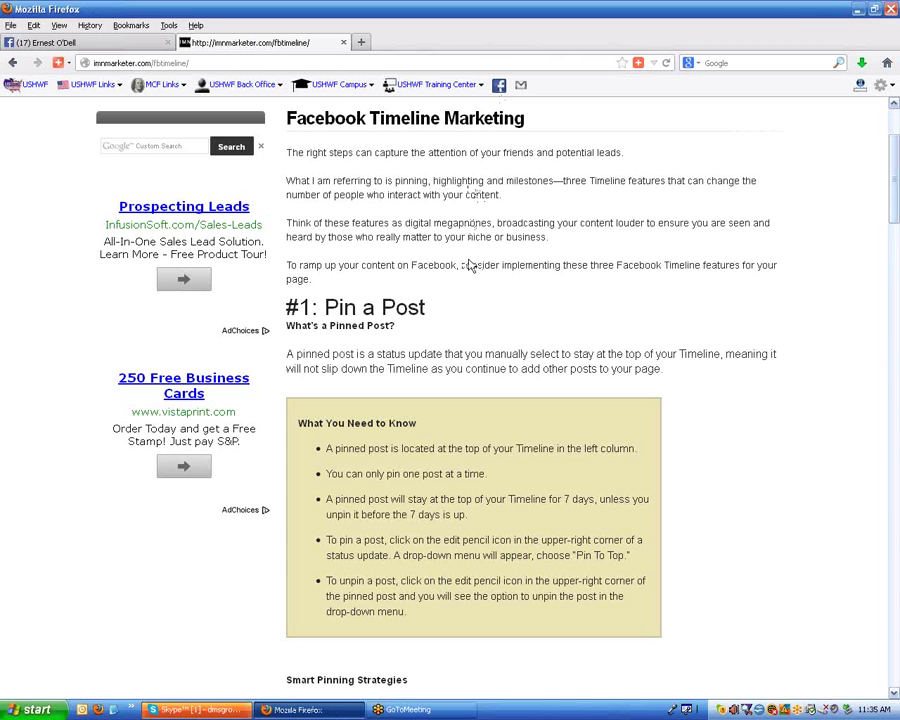
scroll(570, 262, down, 3)
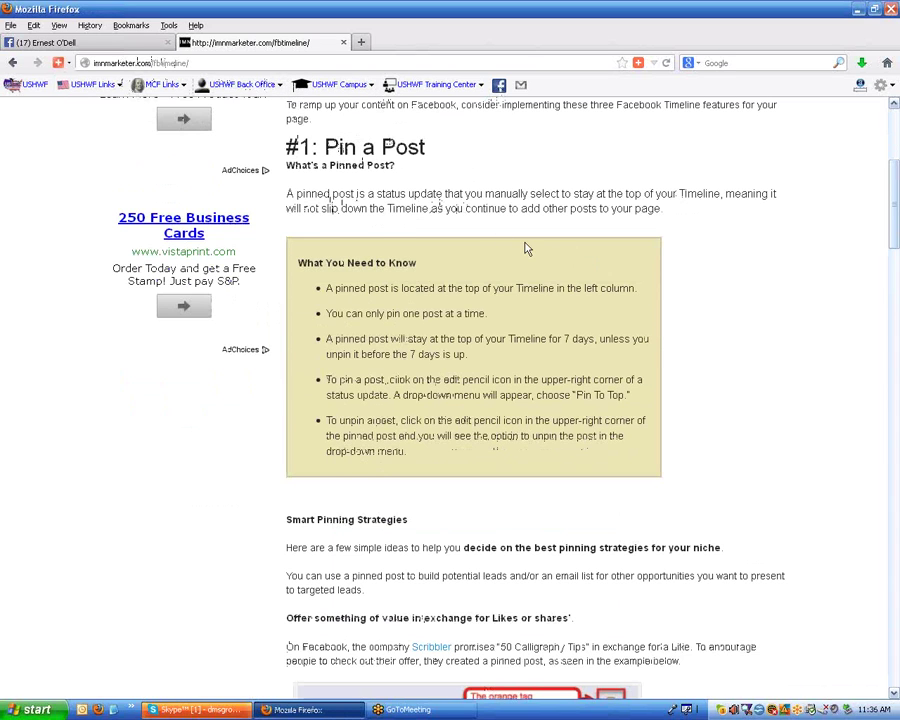
scroll(527, 248, down, 5)
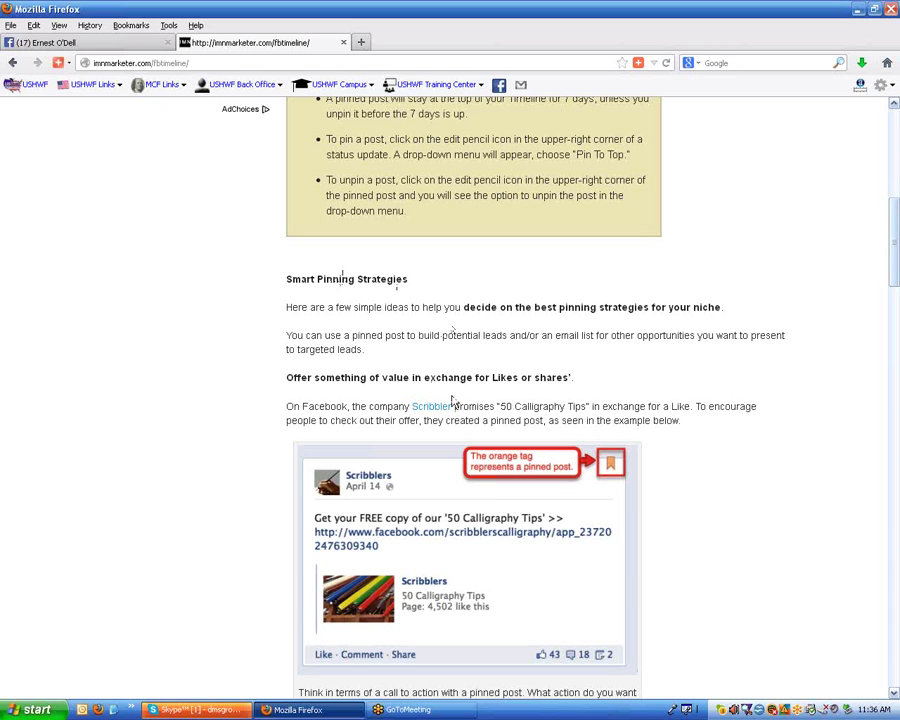
scroll(452, 401, down, 3)
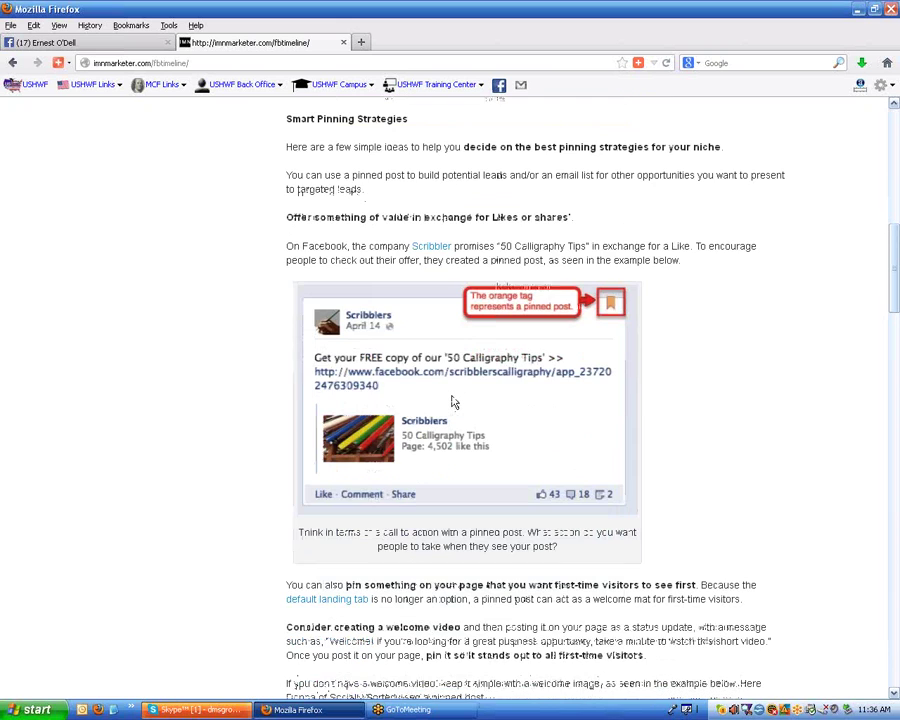
click(88, 45)
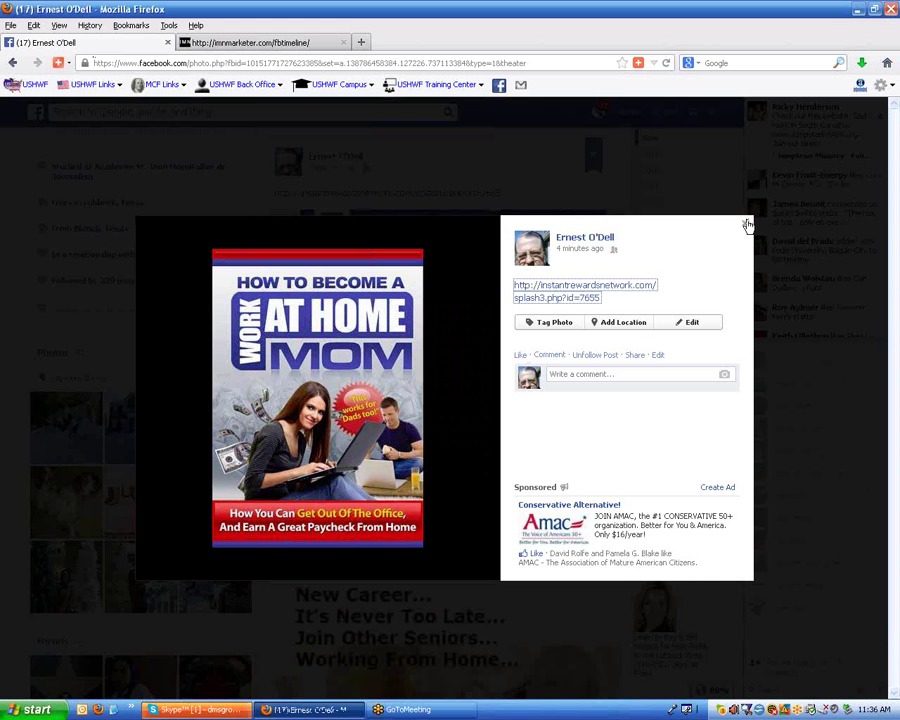
- Close the enlarged photo and start a timeline Photo post using Upload Photos/Video
click(747, 224)
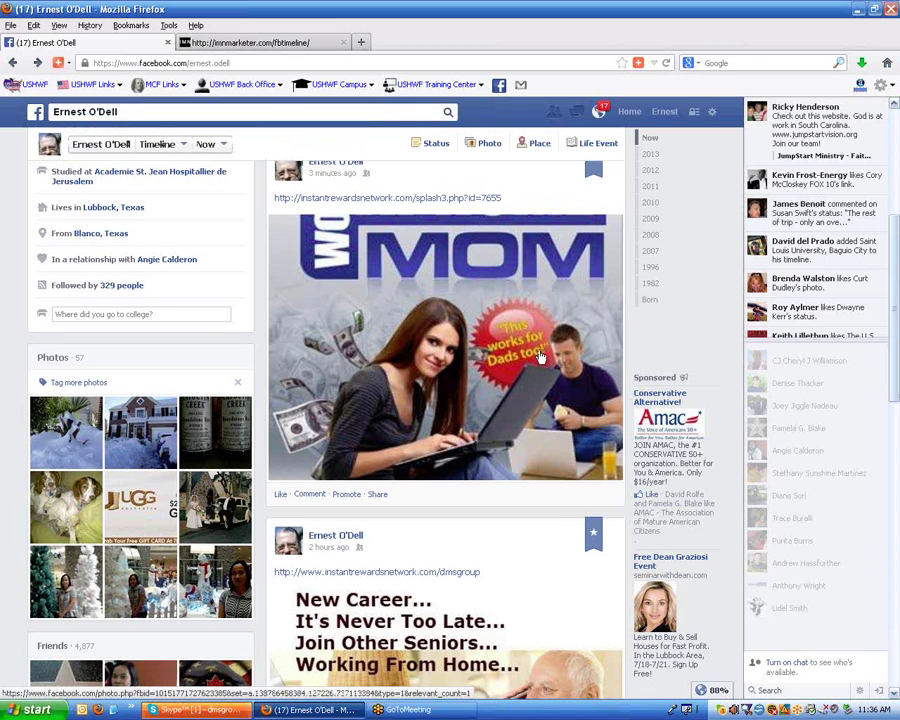
scroll(540, 356, up, 3)
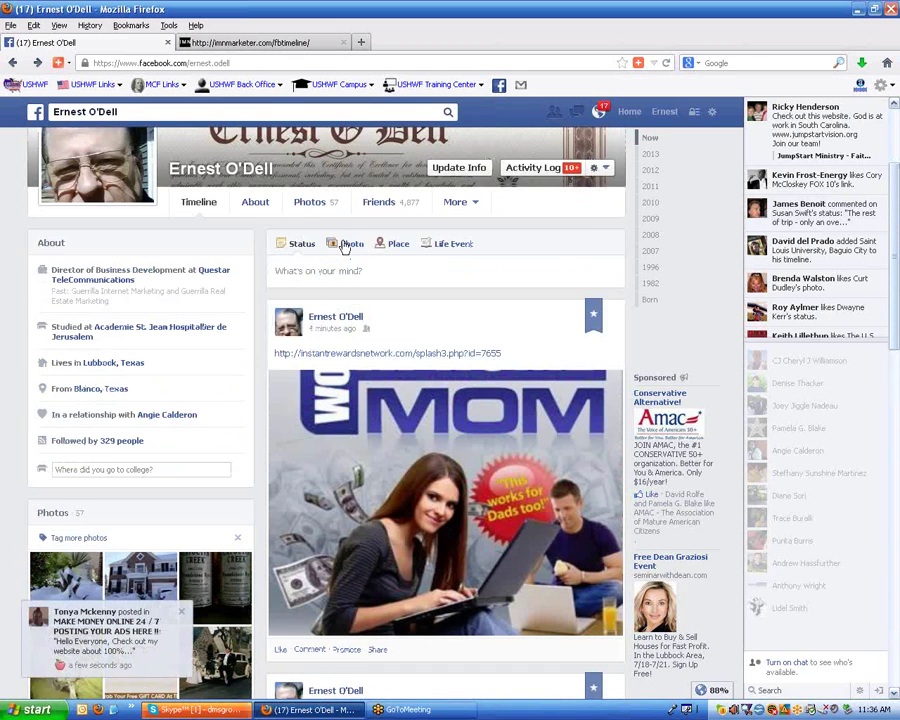
click(348, 244)
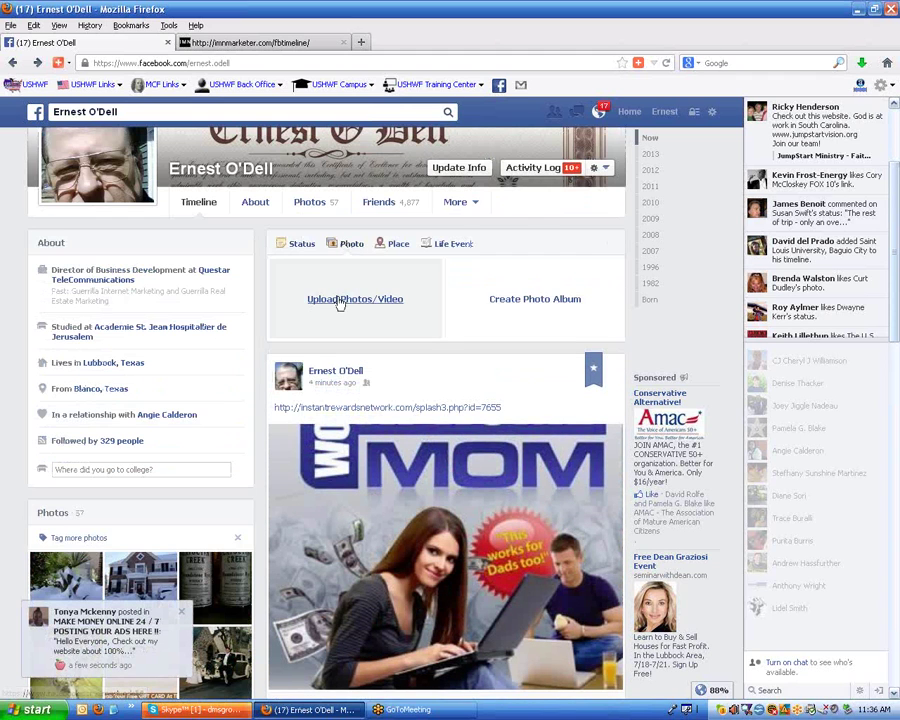
click(341, 299)
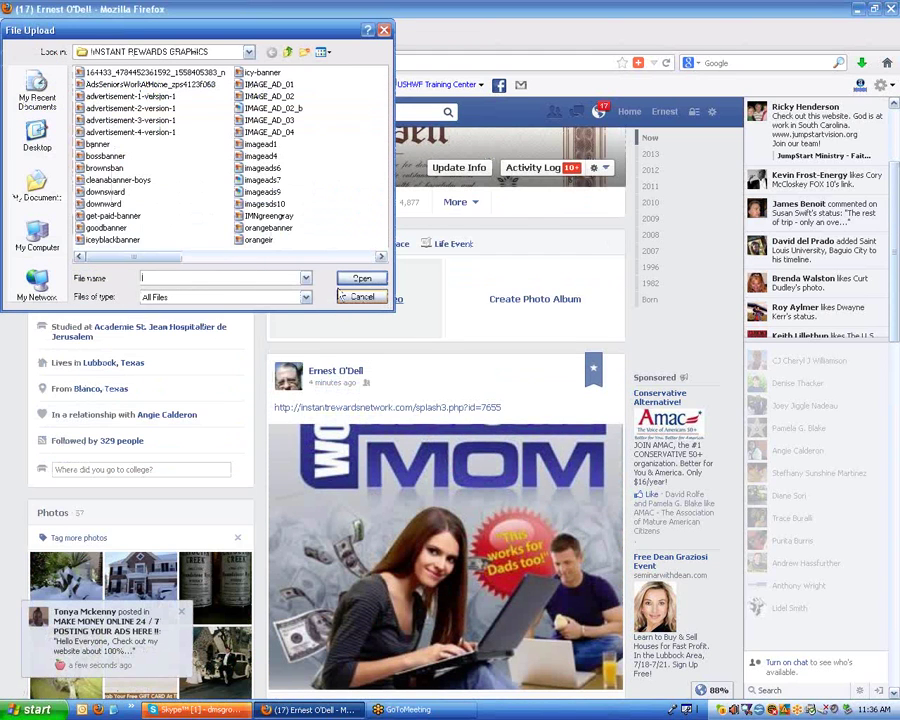
- Go up to the US HOME WORKFORCE folder and browse its list for the Craigslist folders
click(289, 53)
click(289, 53)
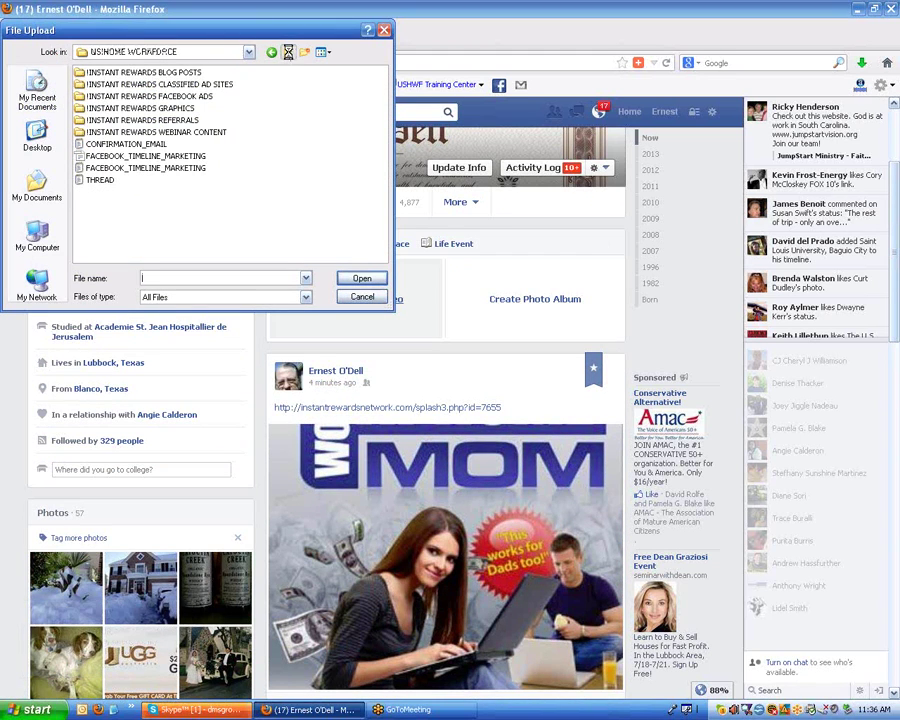
scroll(287, 121, down, 3)
drag(285, 109, 322, 179)
scroll(322, 179, down, 3)
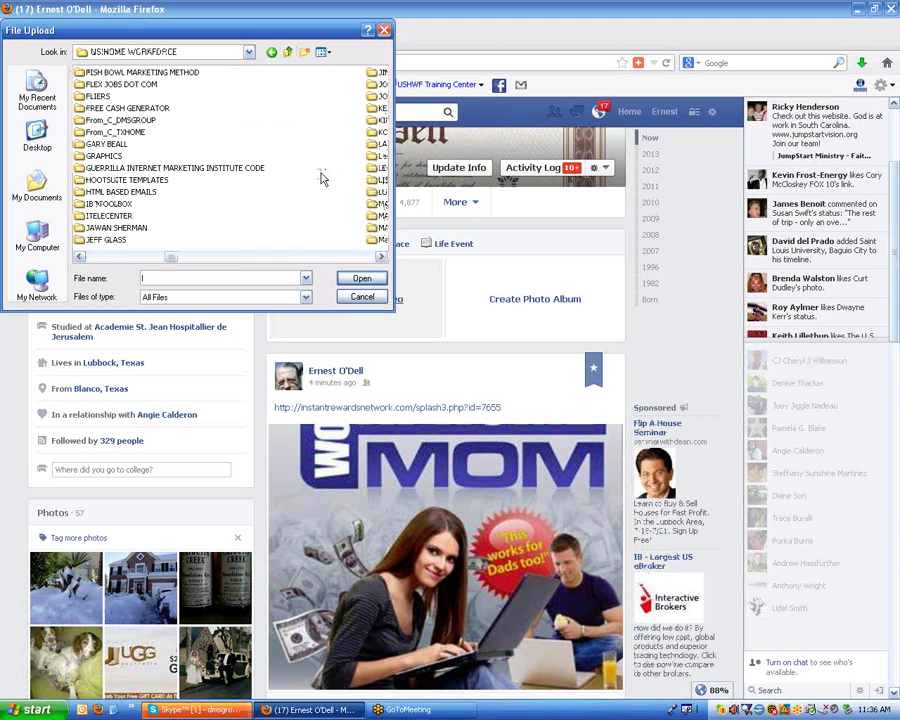
scroll(322, 179, up, 3)
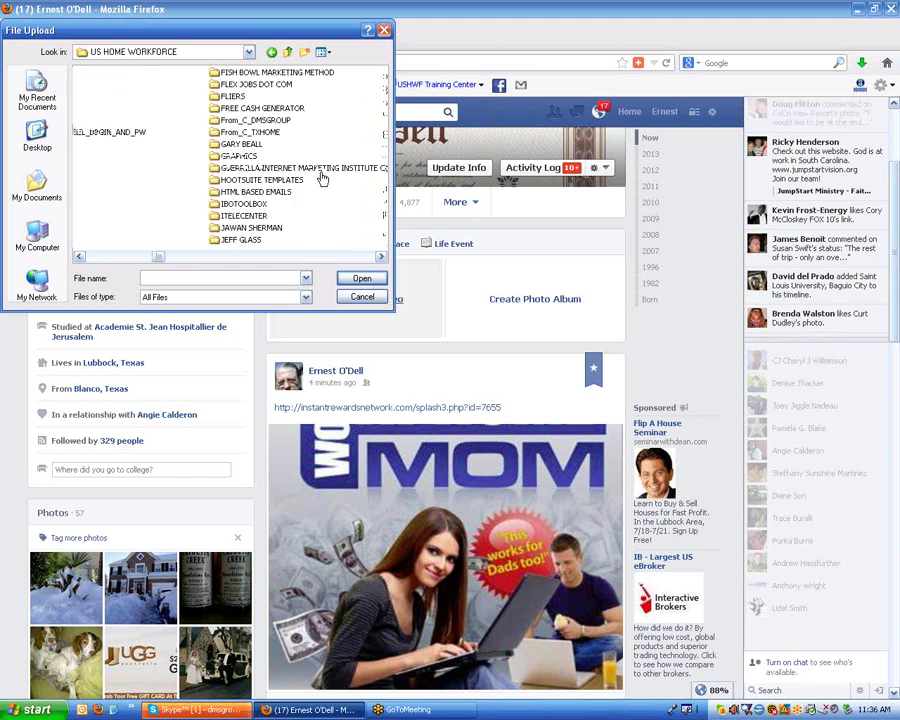
scroll(322, 179, up, 2)
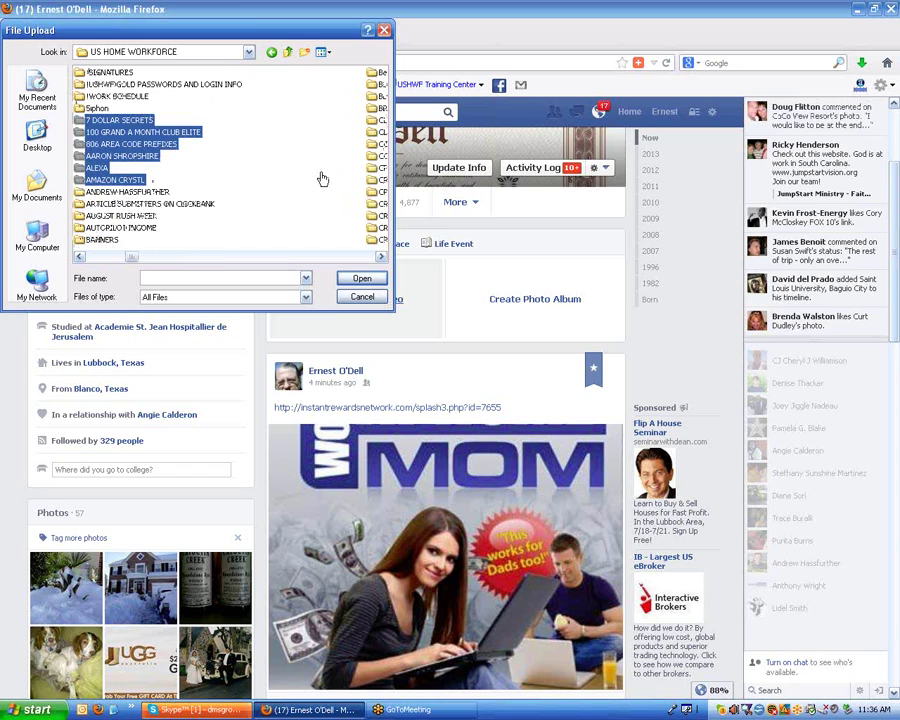
click(322, 179)
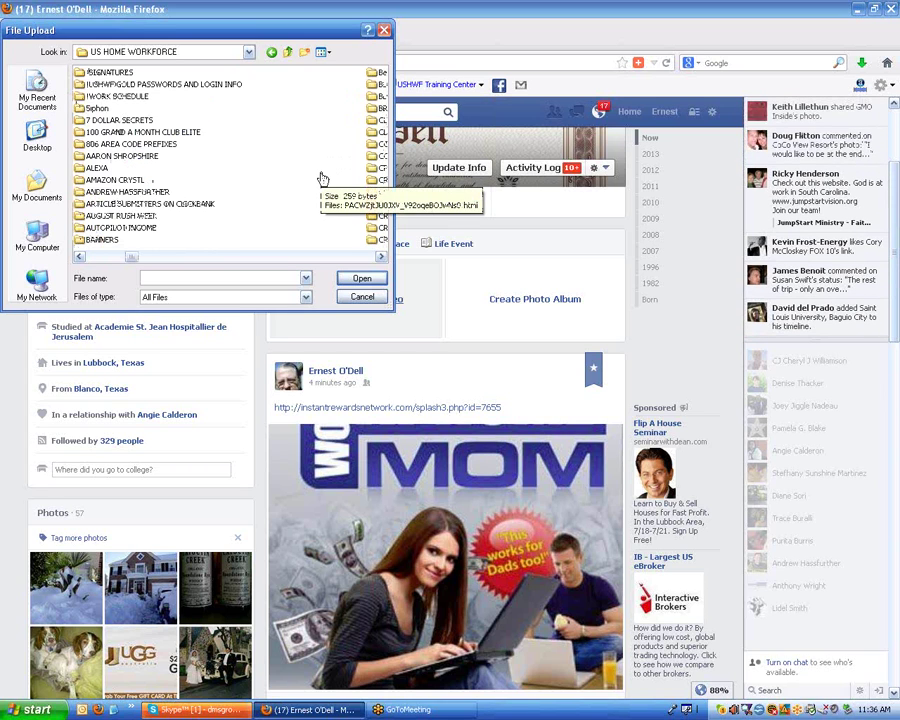
scroll(322, 179, up, 2)
scroll(322, 179, up, 2)
scroll(322, 179, up, 2)
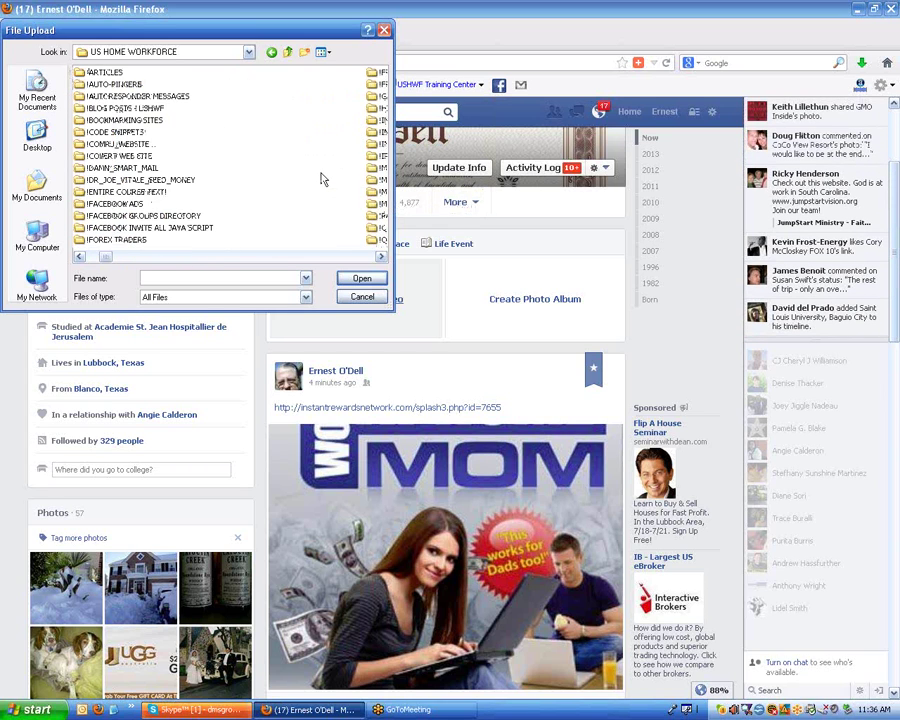
scroll(322, 179, up, 2)
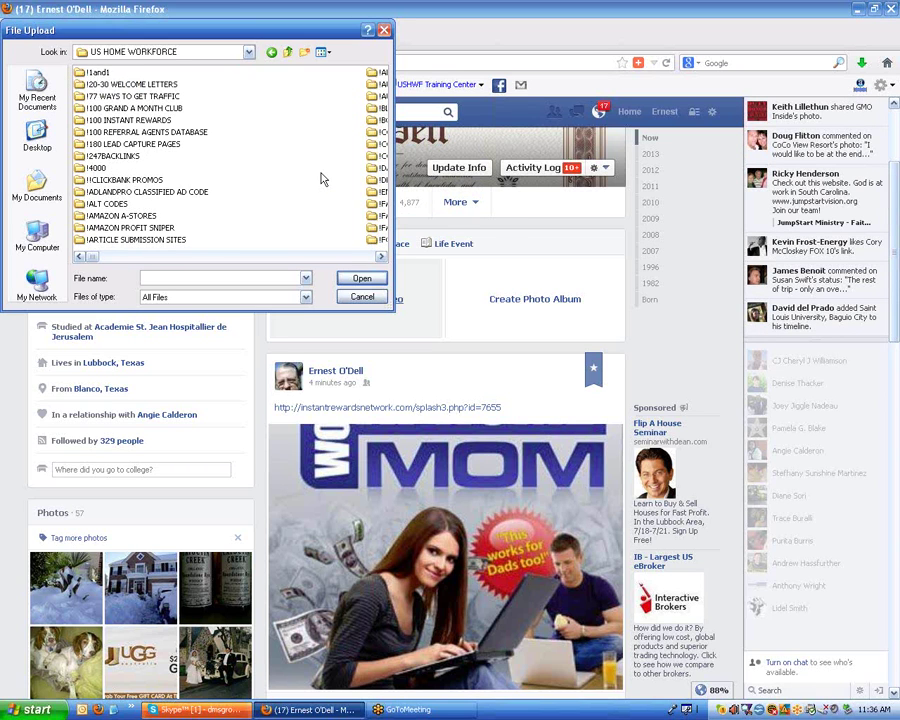
scroll(322, 179, down, 5)
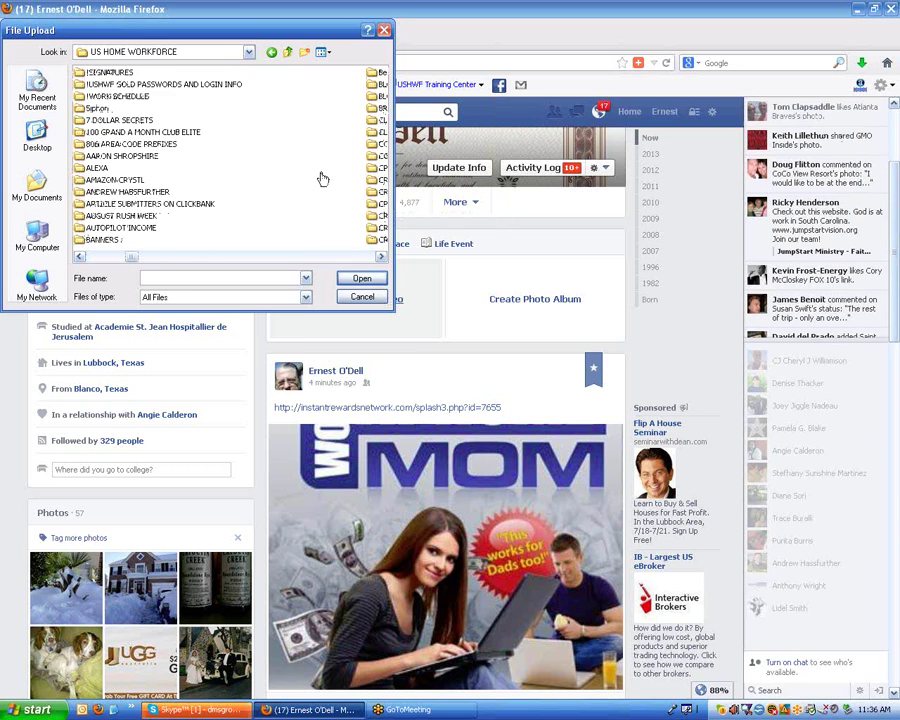
scroll(322, 179, down, 1)
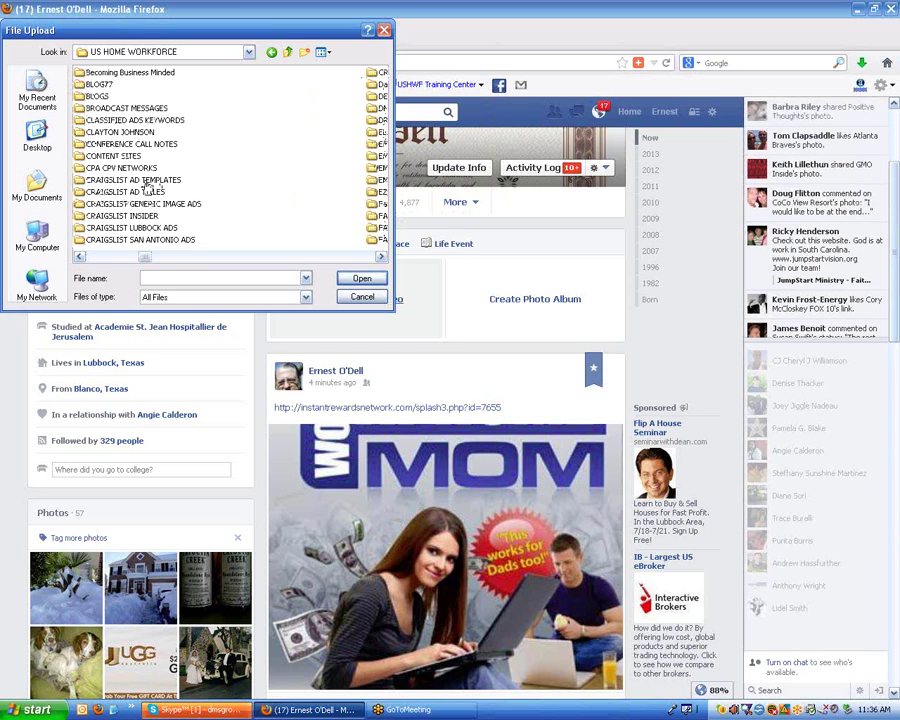
- Open CRAIGSLIST GENERIC IMAGE ADS > 300CraigslistImageAdCollection > 1MassiveCraigslistImageAdCollection
click(148, 183)
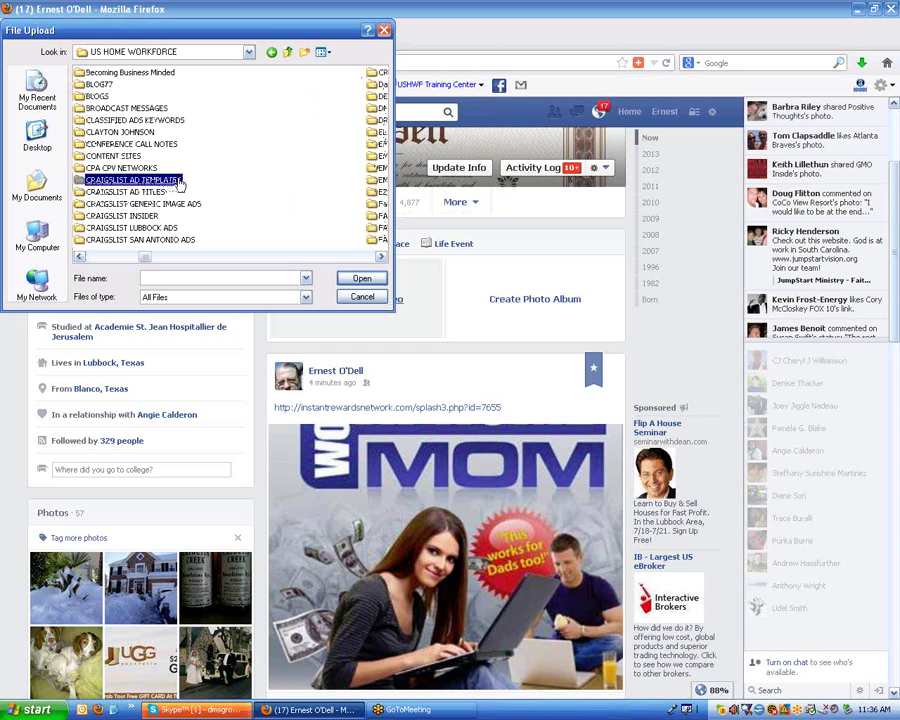
click(176, 205)
double_click(176, 205)
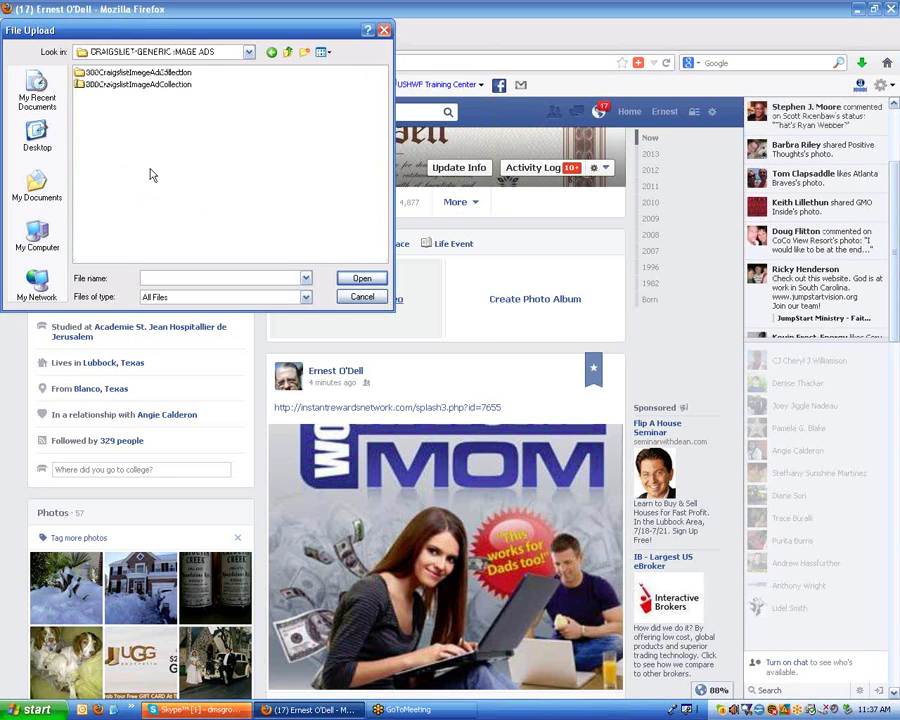
click(138, 72)
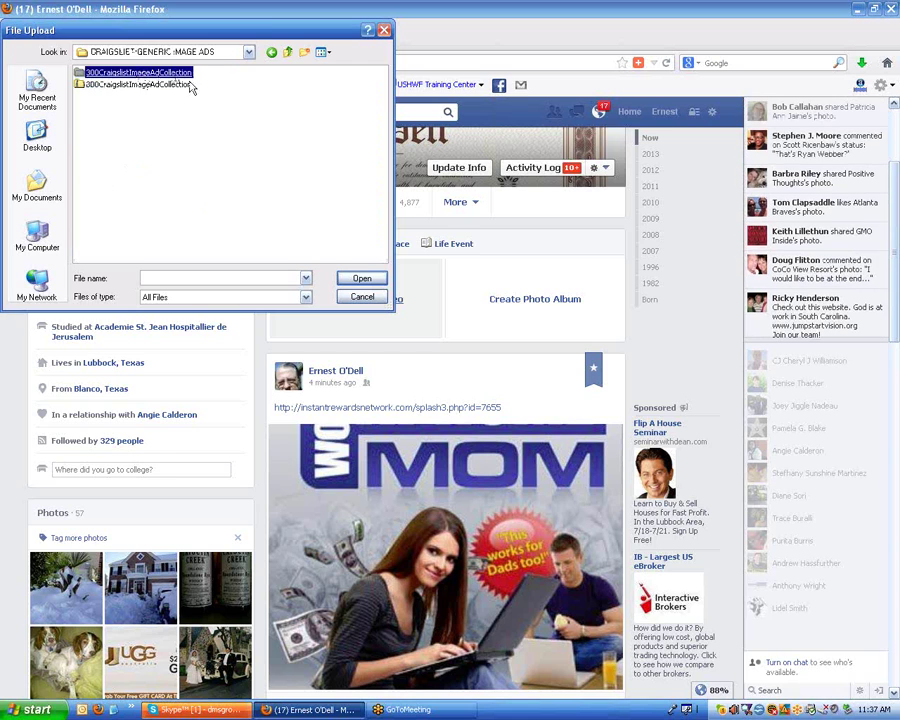
double_click(185, 74)
double_click(145, 73)
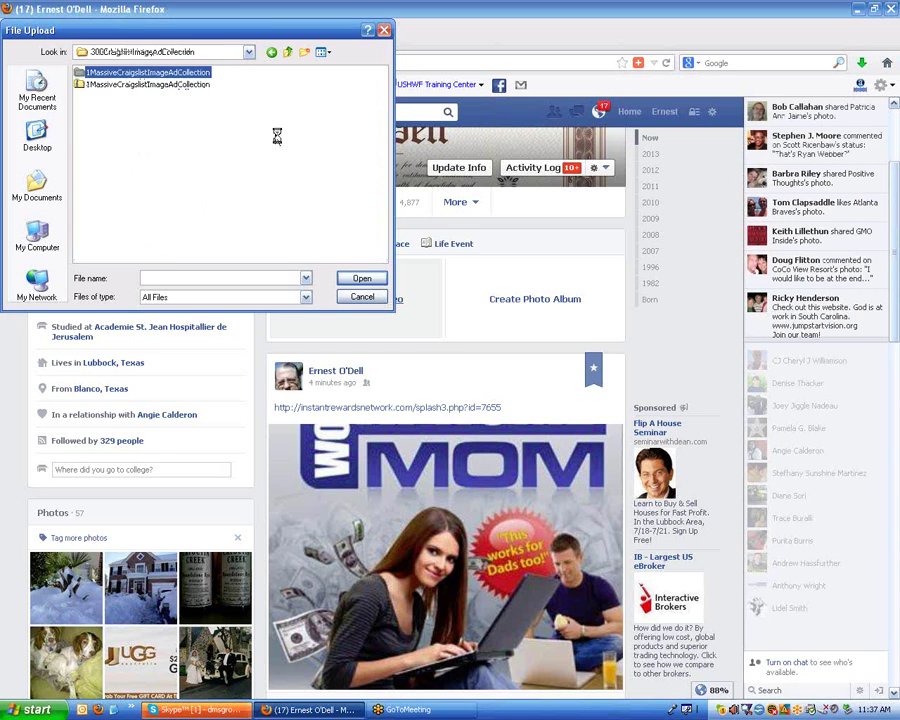
- Show the folder's files as thumbnails and select the !SAVVY_GO_GETTERS_03 image
click(281, 170)
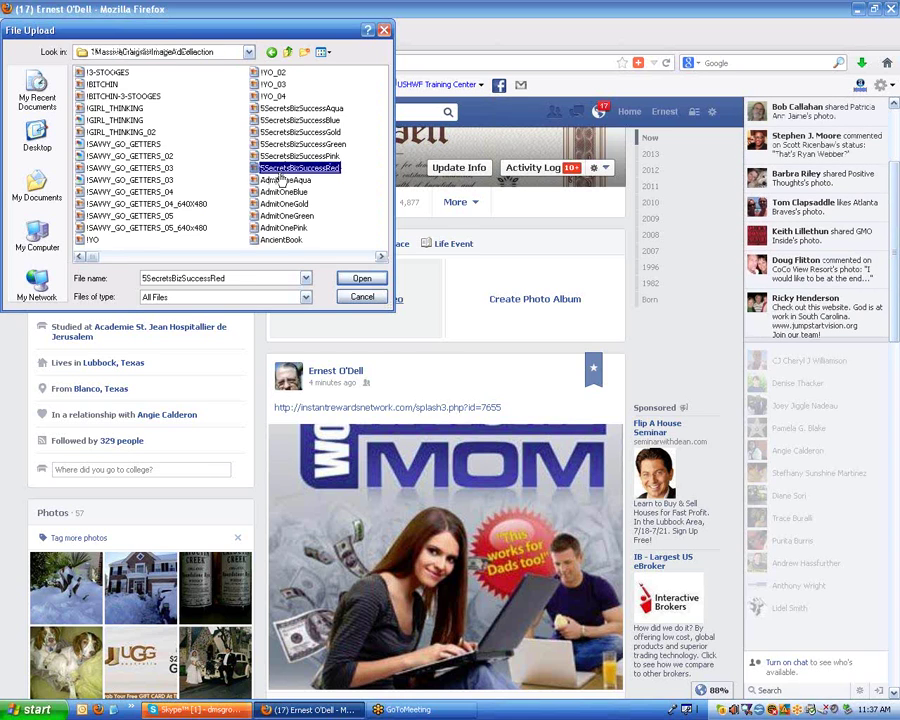
click(321, 52)
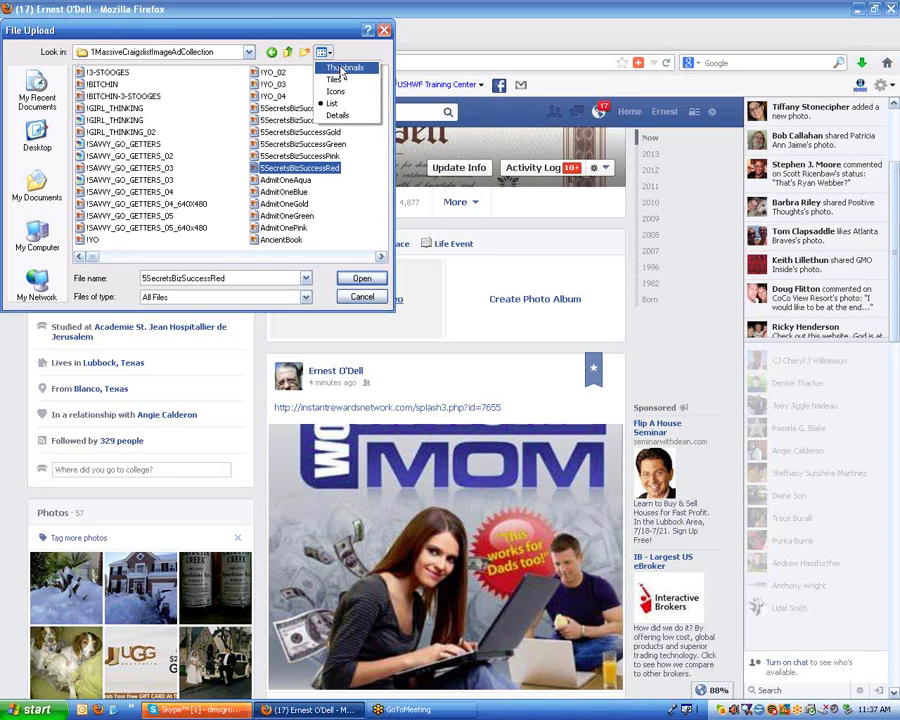
click(341, 69)
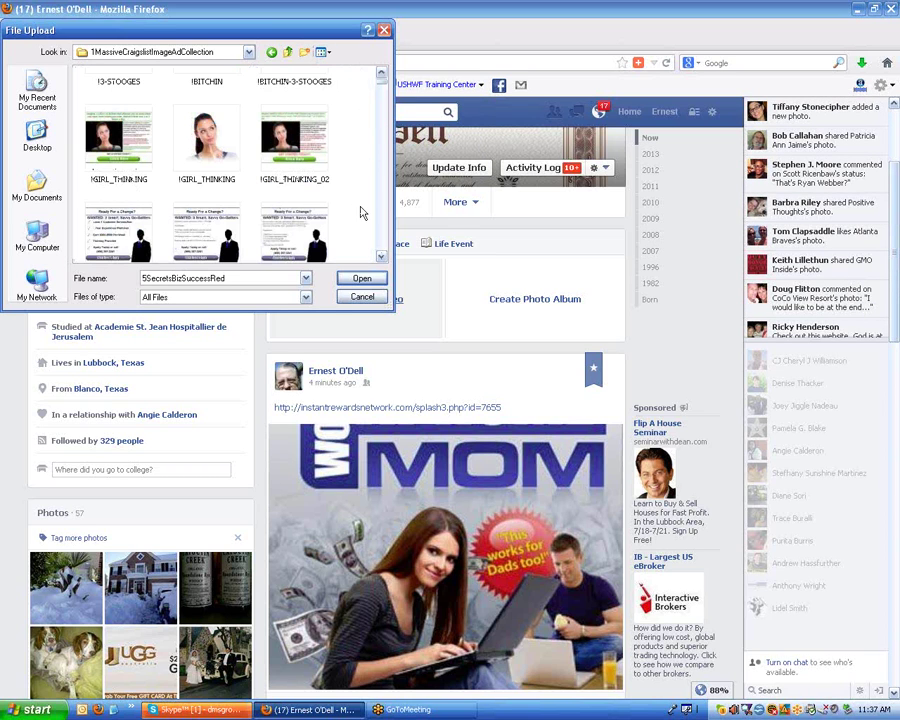
scroll(365, 212, up, 1)
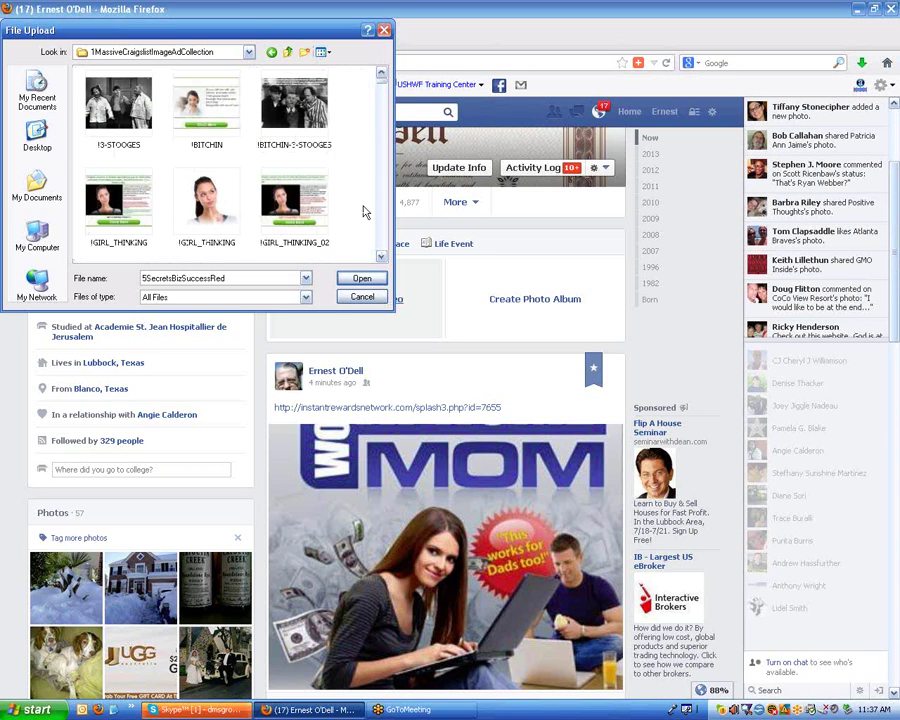
scroll(365, 212, down, 2)
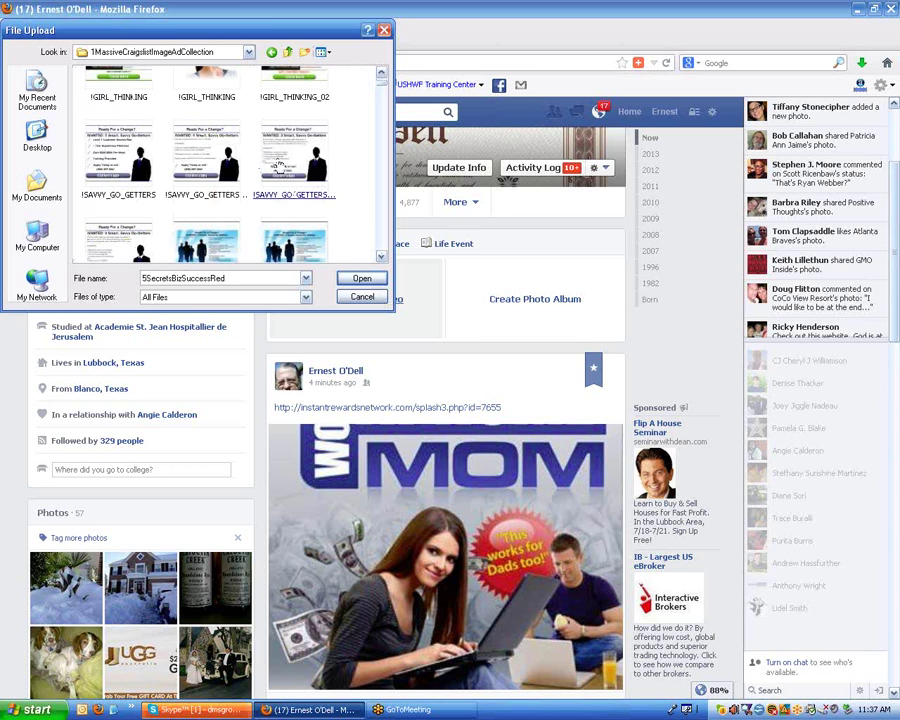
click(283, 162)
right_click(283, 161)
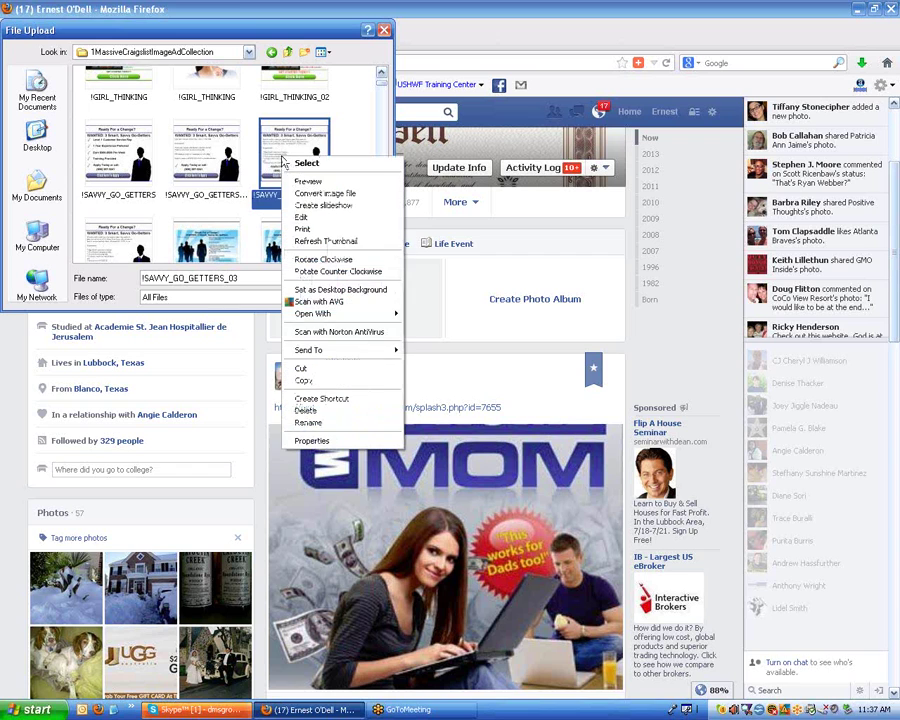
click(316, 184)
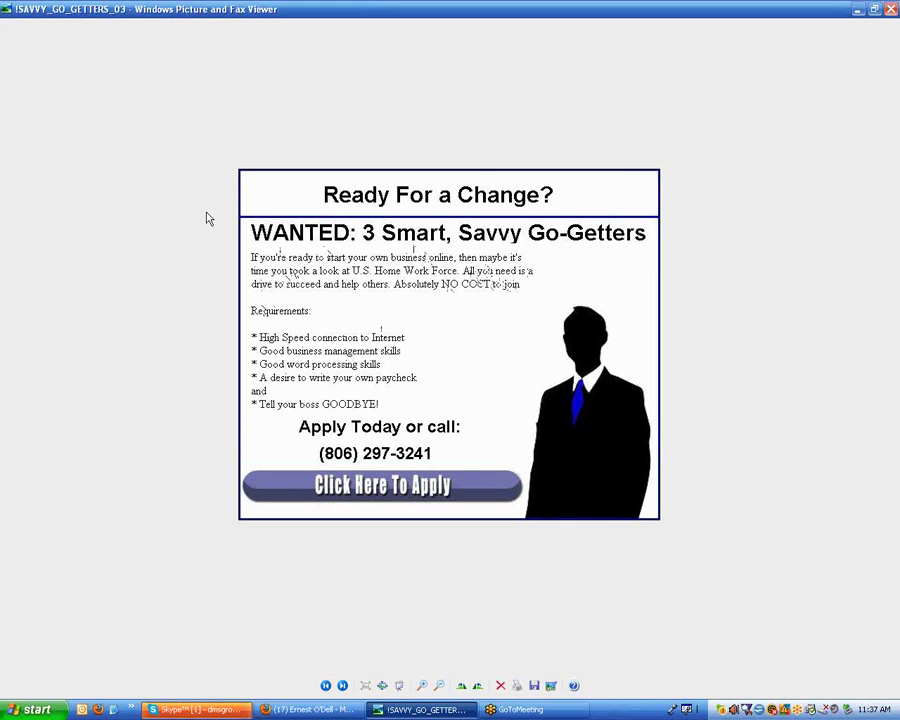
click(891, 9)
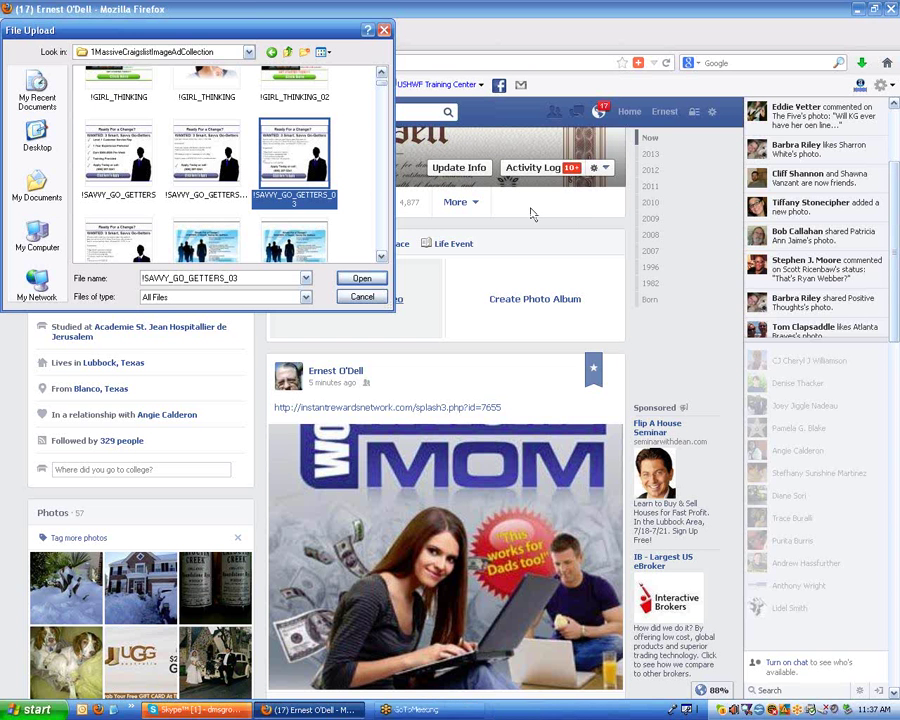
- Deselect !SAVVY_GO_GETTERS_03, scroll down to the CashInOn images and select CashInOnInternetAqua
click(369, 229)
scroll(369, 229, down, 3)
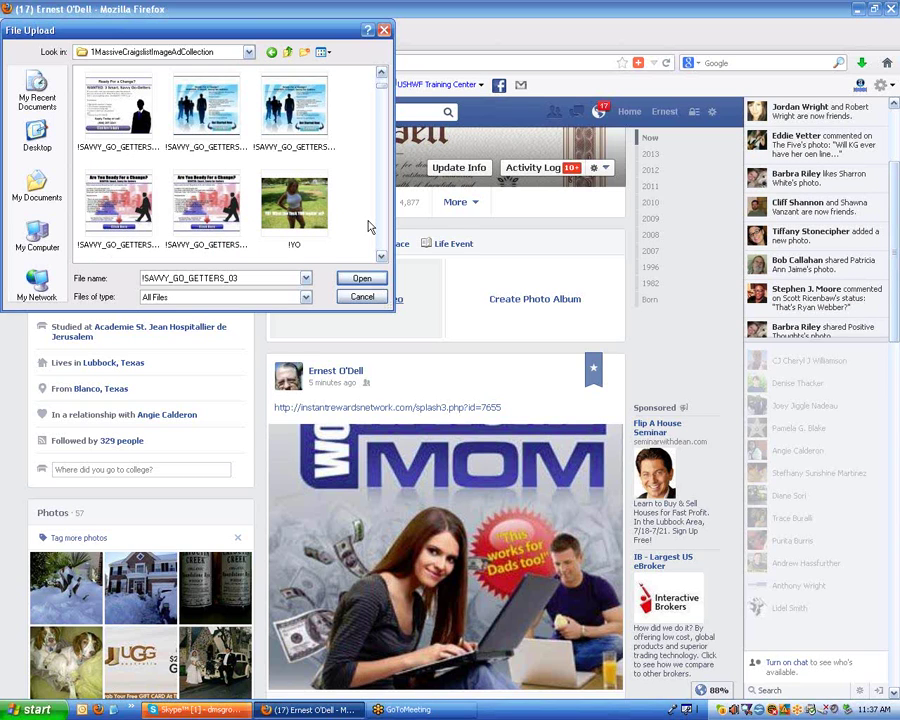
scroll(368, 227, down, 3)
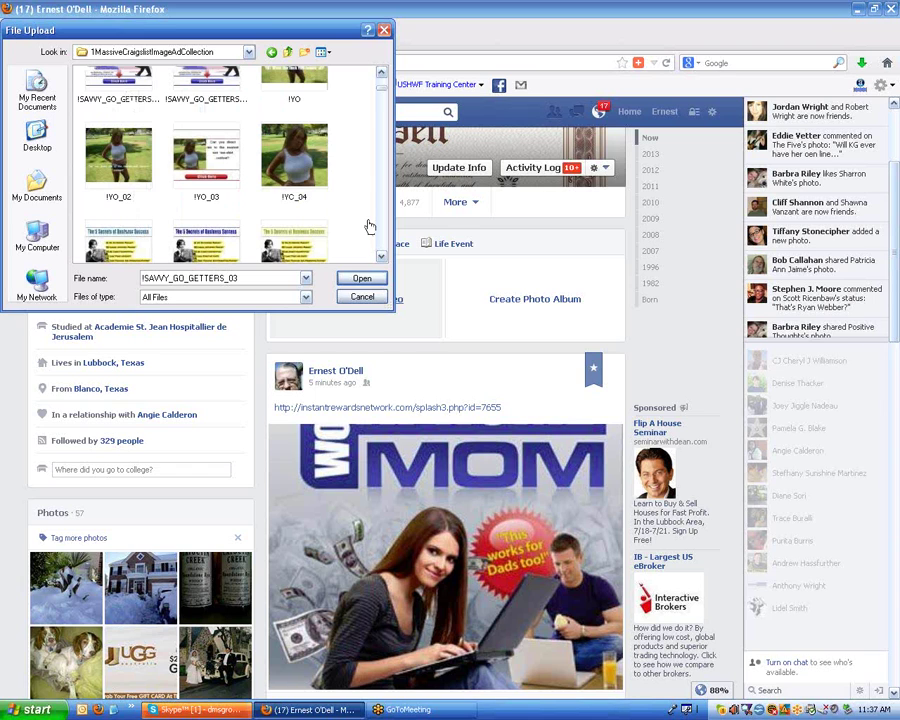
scroll(368, 227, down, 5)
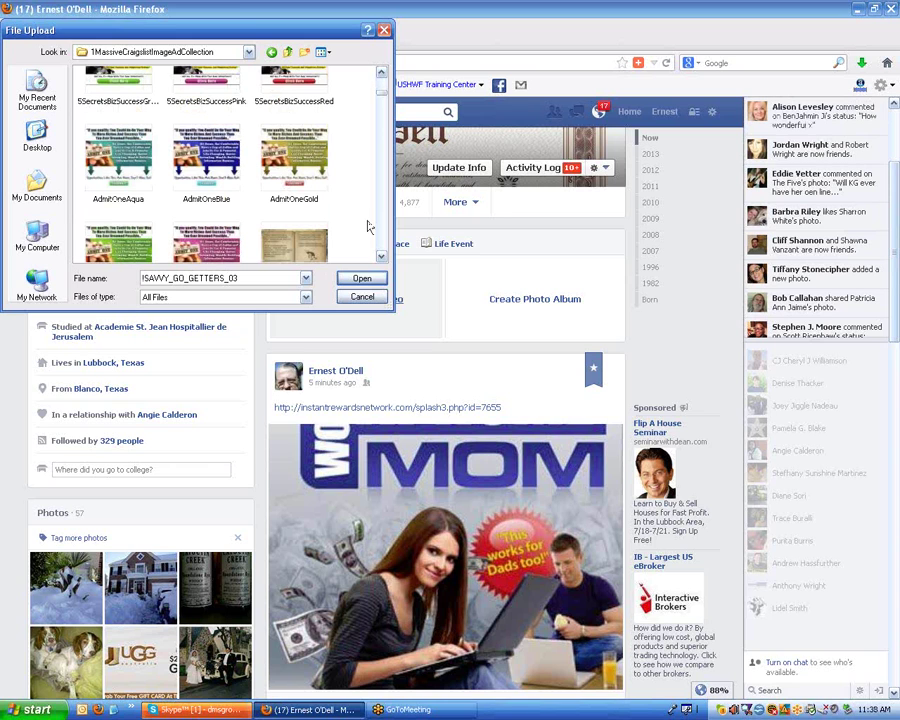
scroll(368, 227, down, 6)
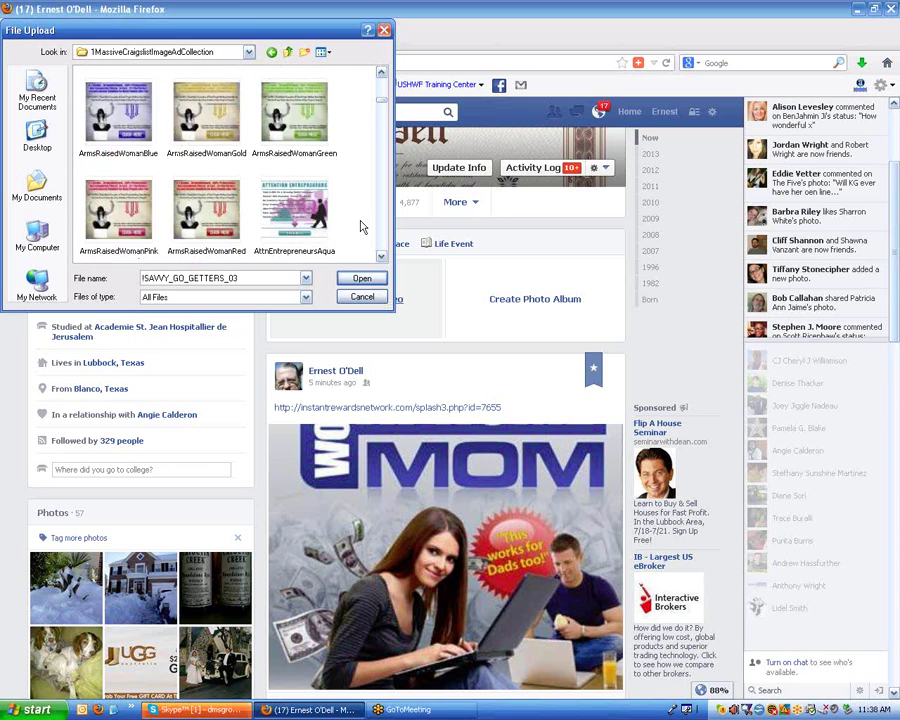
scroll(362, 227, down, 2)
scroll(362, 227, down, 4)
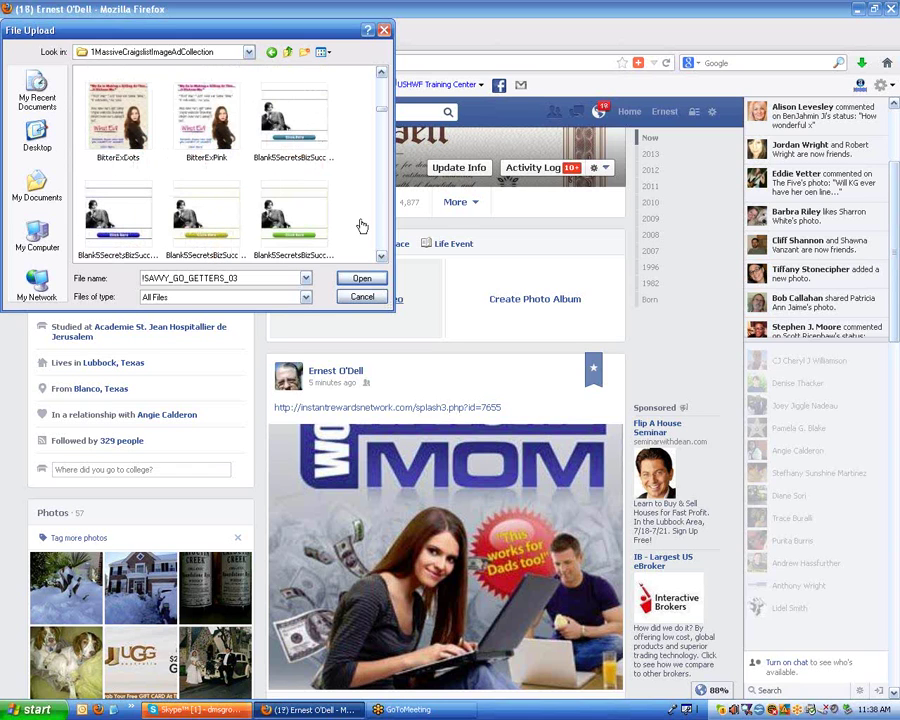
scroll(362, 227, down, 8)
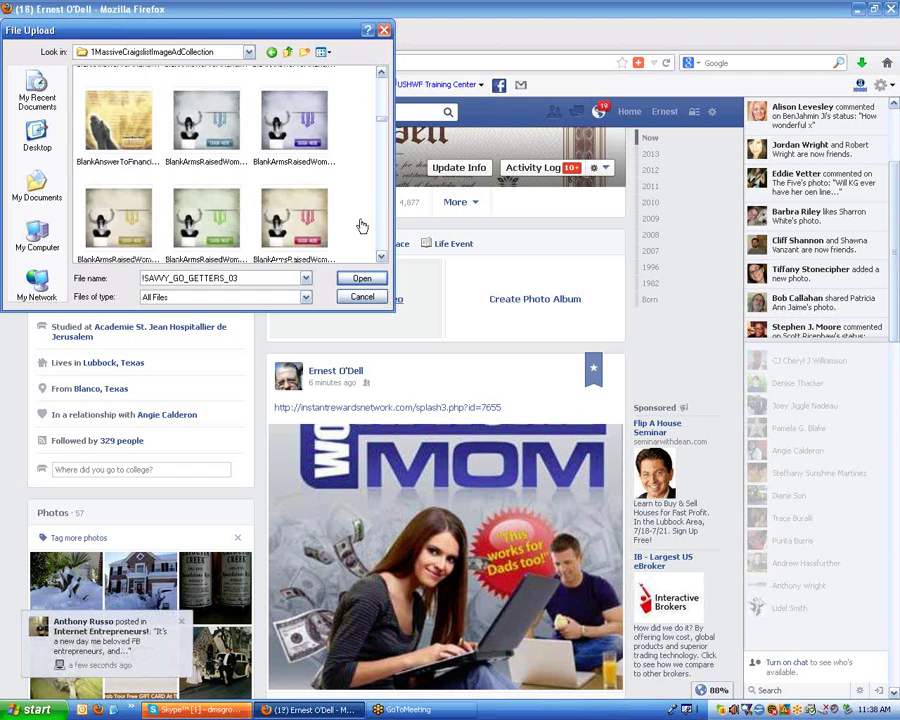
scroll(362, 227, down, 2)
scroll(362, 226, down, 10)
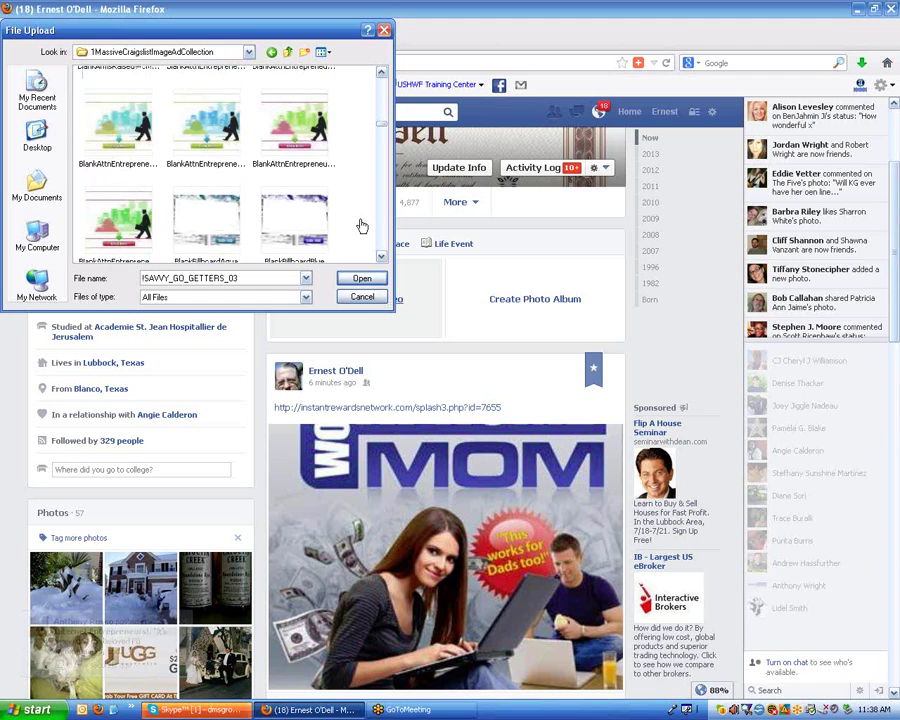
scroll(362, 226, down, 10)
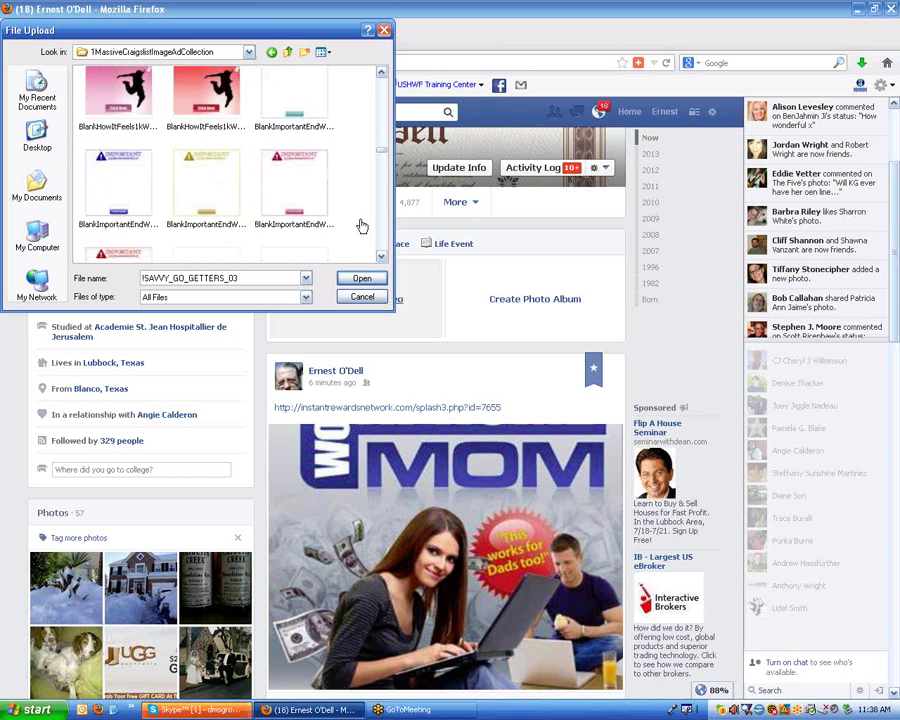
scroll(362, 226, down, 10)
scroll(362, 226, down, 8)
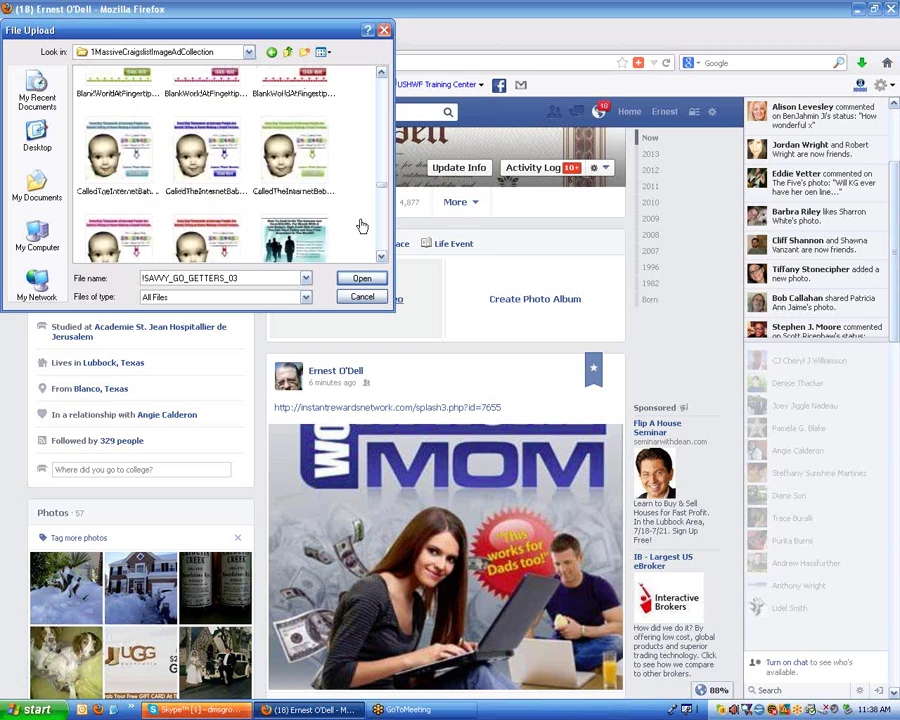
scroll(362, 226, down, 2)
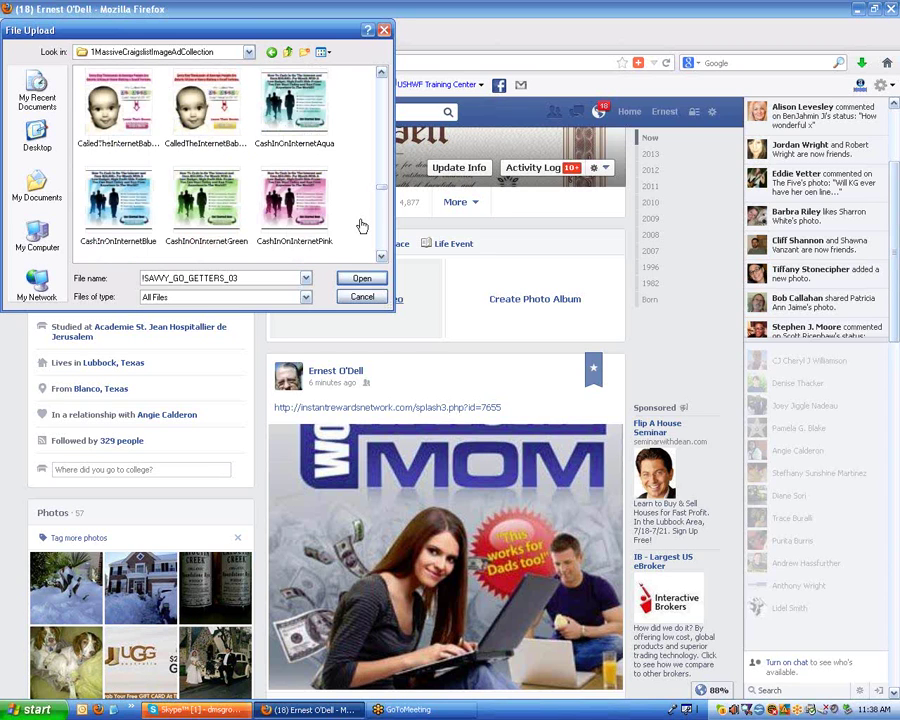
click(298, 110)
right_click(298, 107)
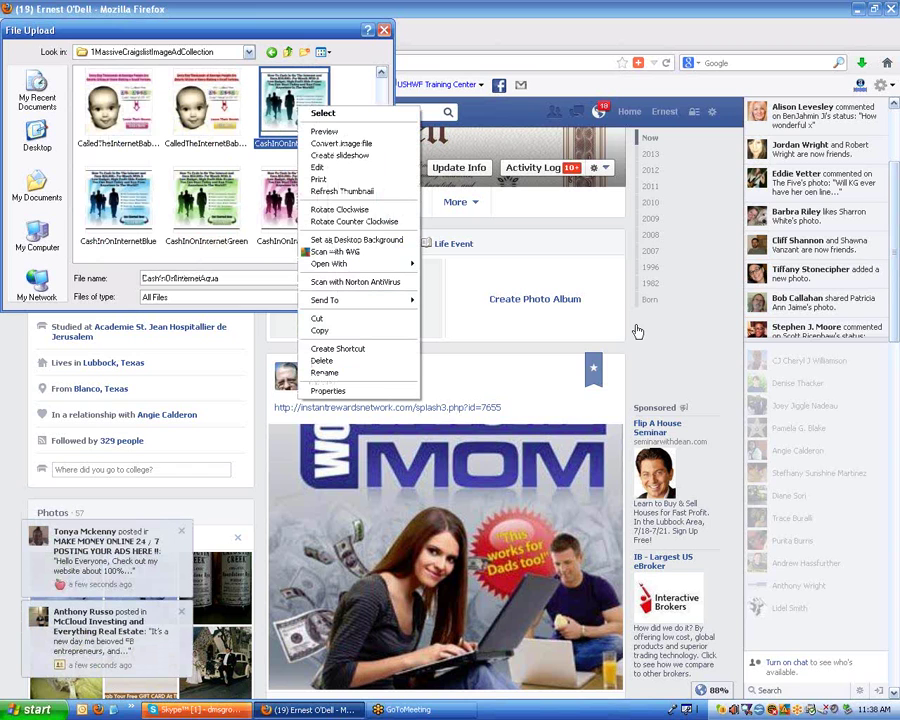
- View the CashInOnInternetAqua ad full size in Windows Picture and Fax Viewer, then close it
click(327, 130)
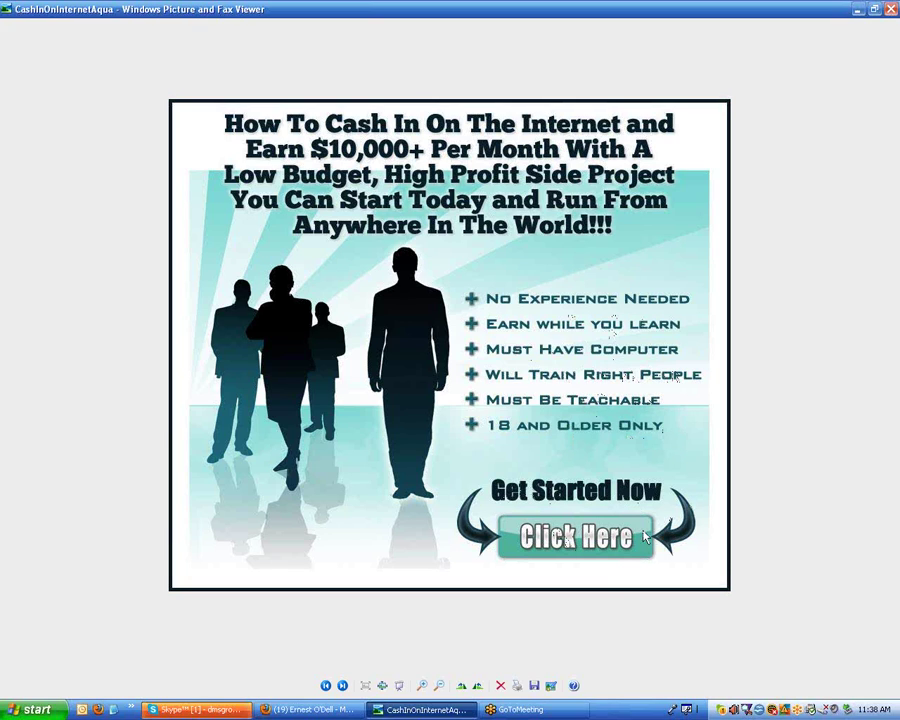
click(893, 11)
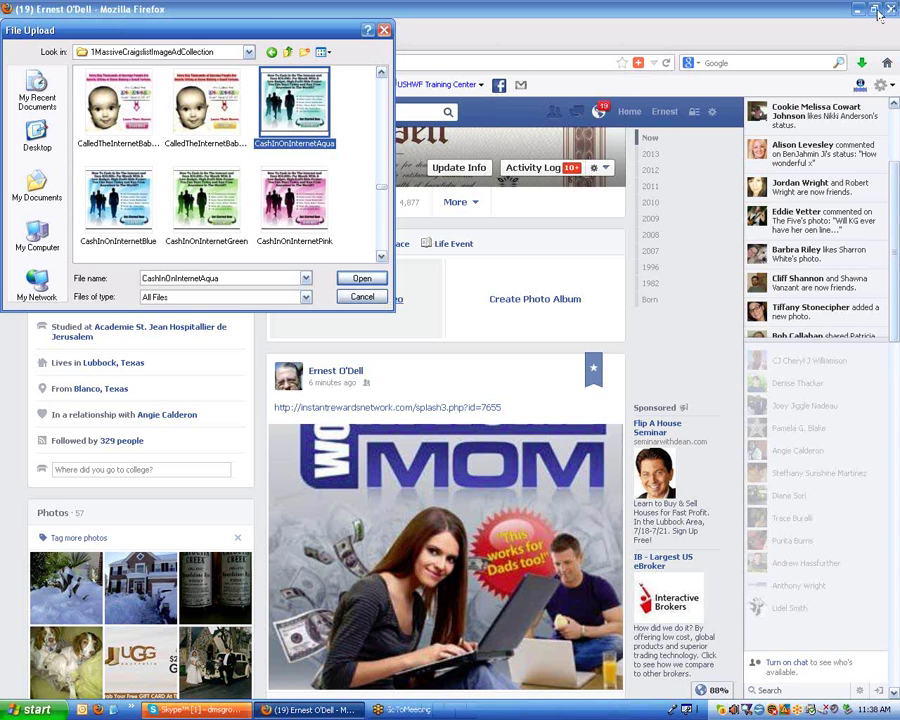
- Attach CashInOnInternetAqua, paste the Instant Rewards link after 'CLICK HERE TO LEARN MORE! ==>', and post
double_click(296, 105)
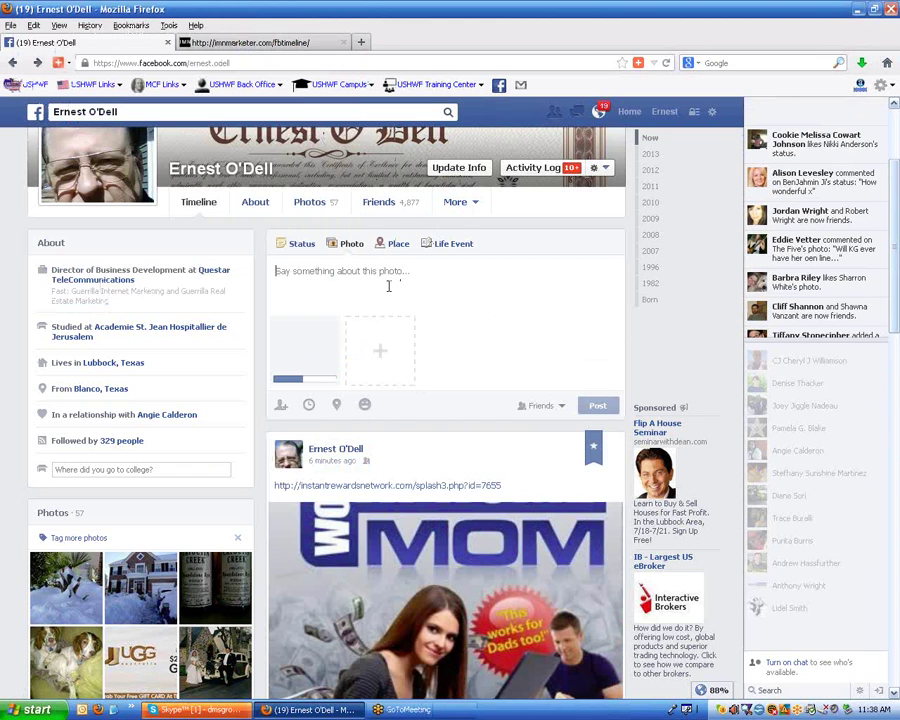
text(http://instantrewardsnetwork.com/splash3.php?id=7655)
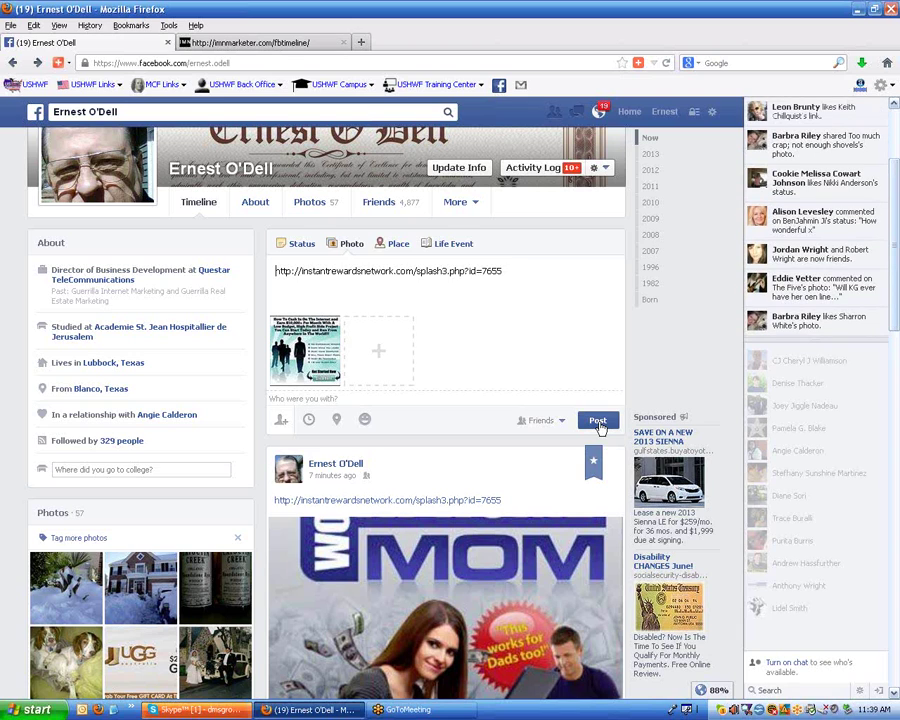
text(CLICK )
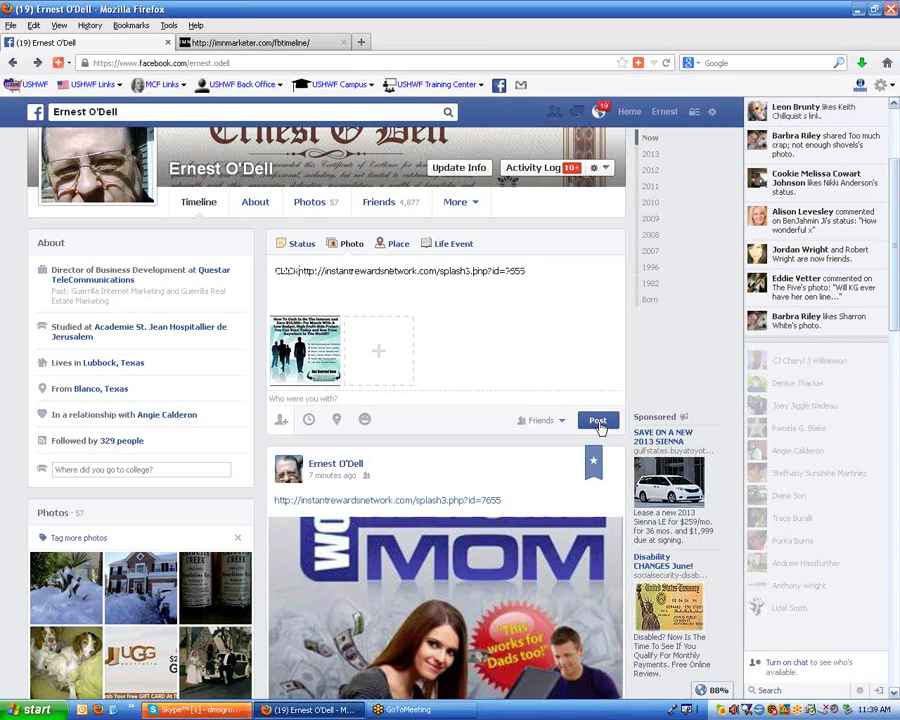
text(HERE TO LEARN )
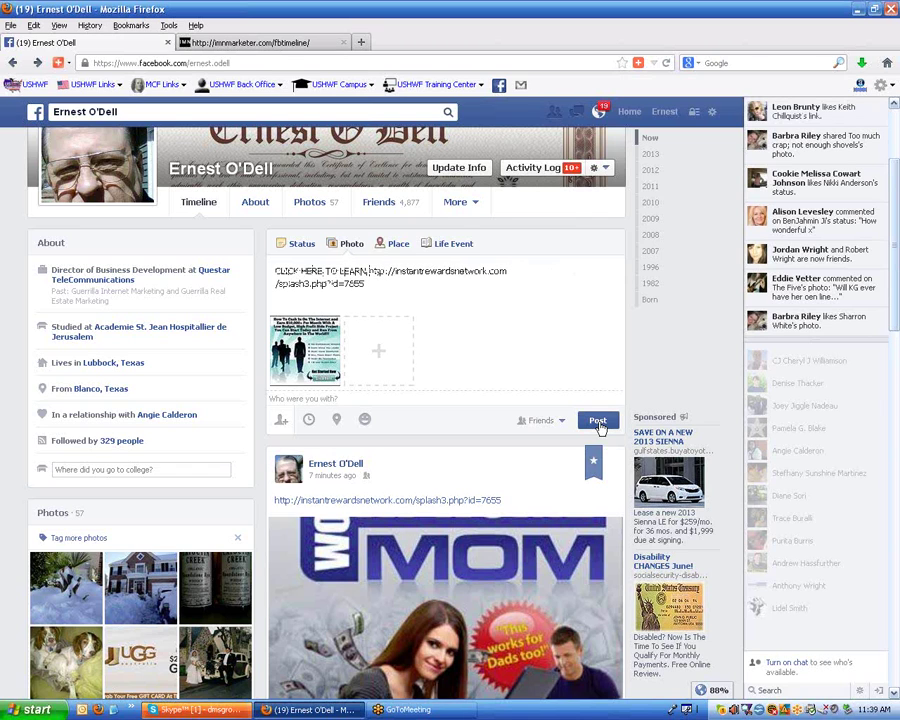
text(MORE)
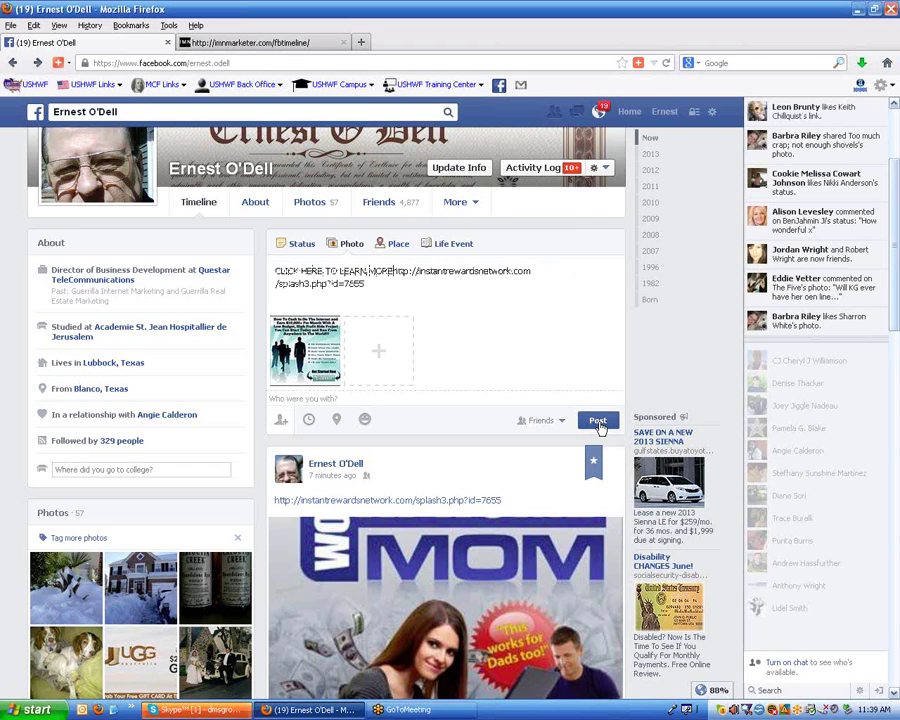
text(!)
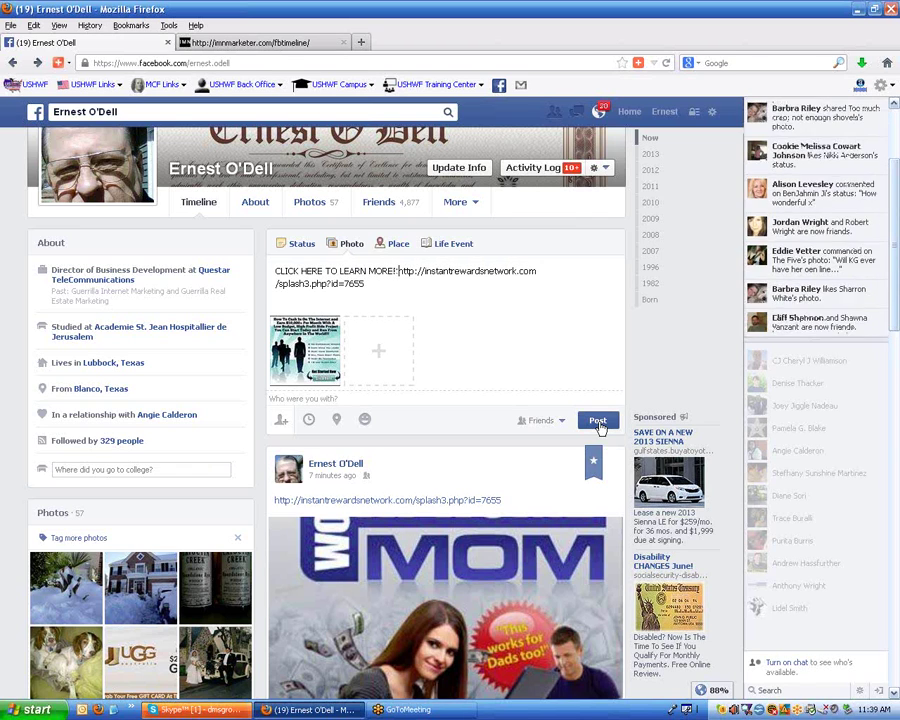
text( ==)
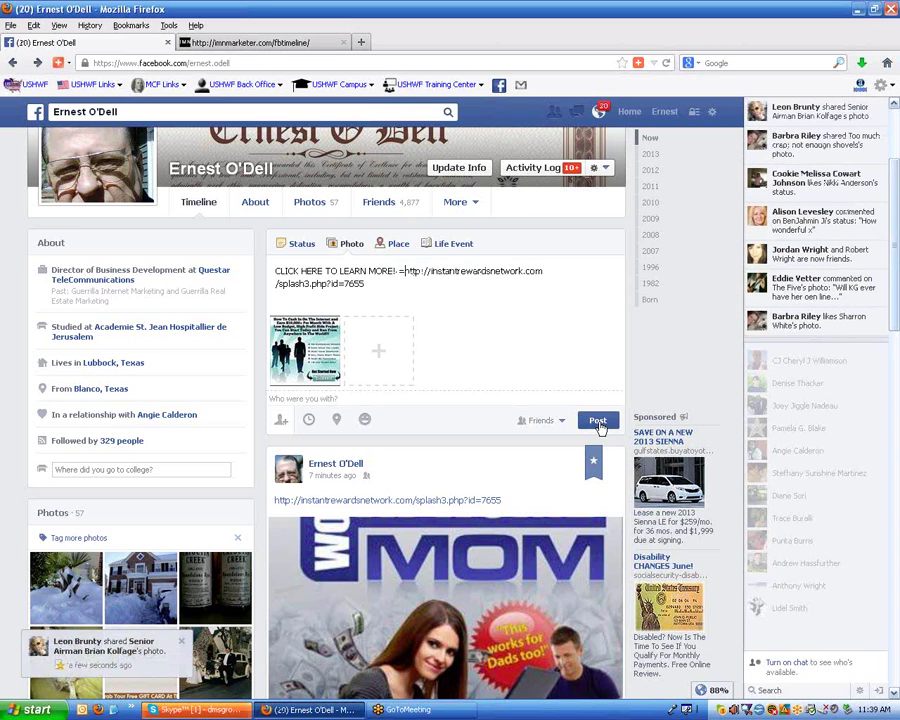
text(>)
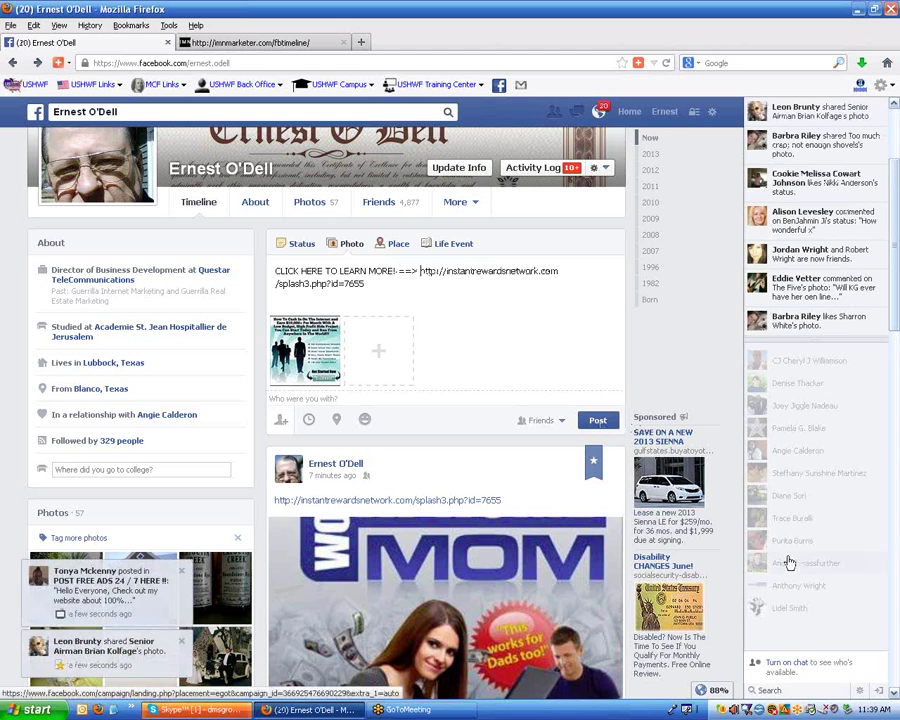
click(605, 423)
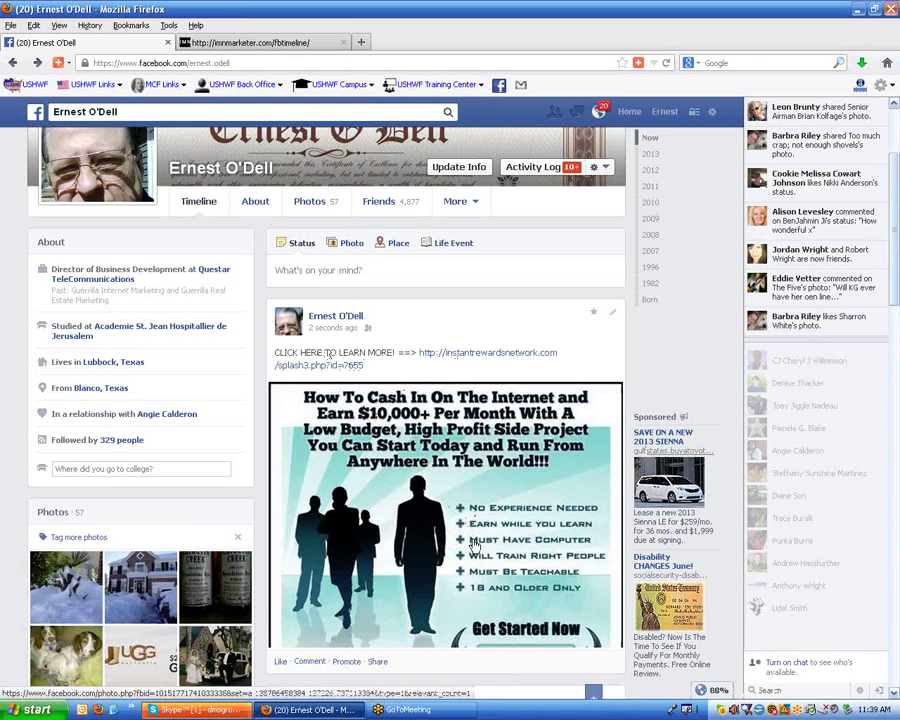
- Open the new post's photo, follow its Instant Rewards Network link, then close it and exit the viewer
scroll(526, 636, down, 2)
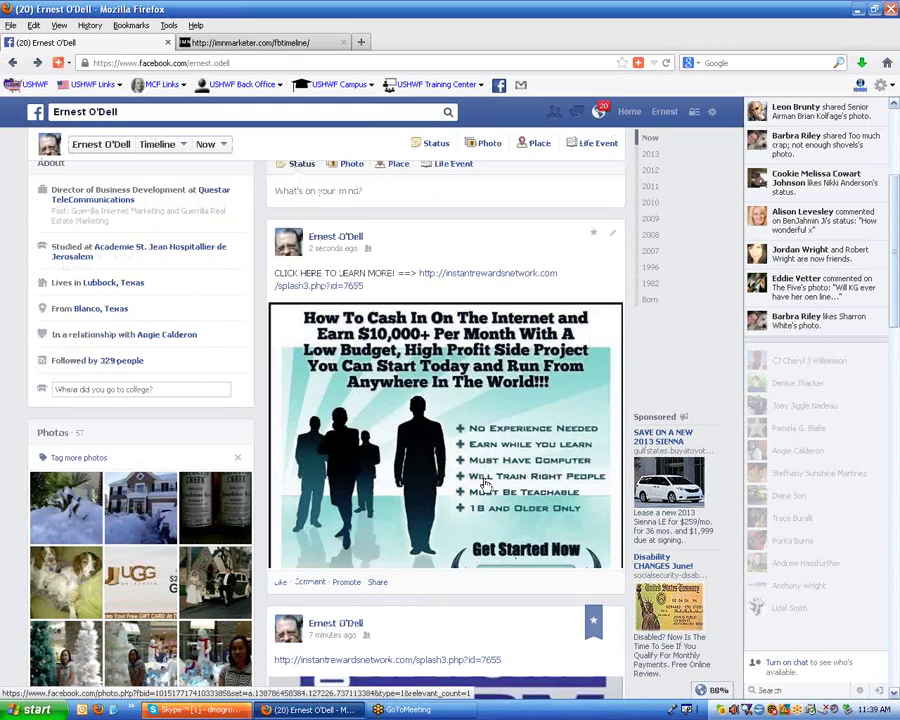
click(485, 484)
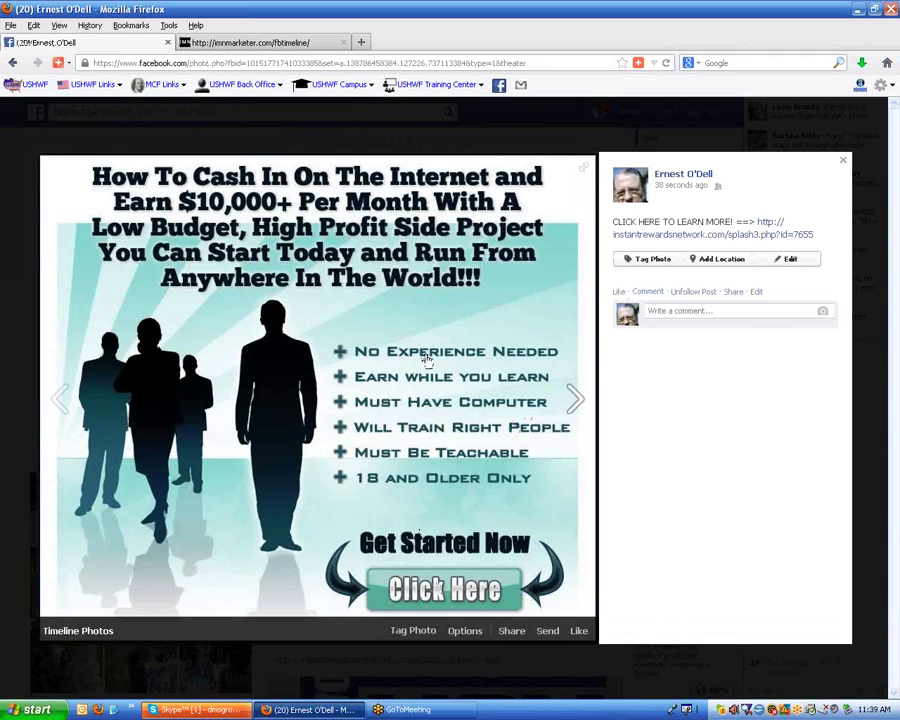
click(524, 401)
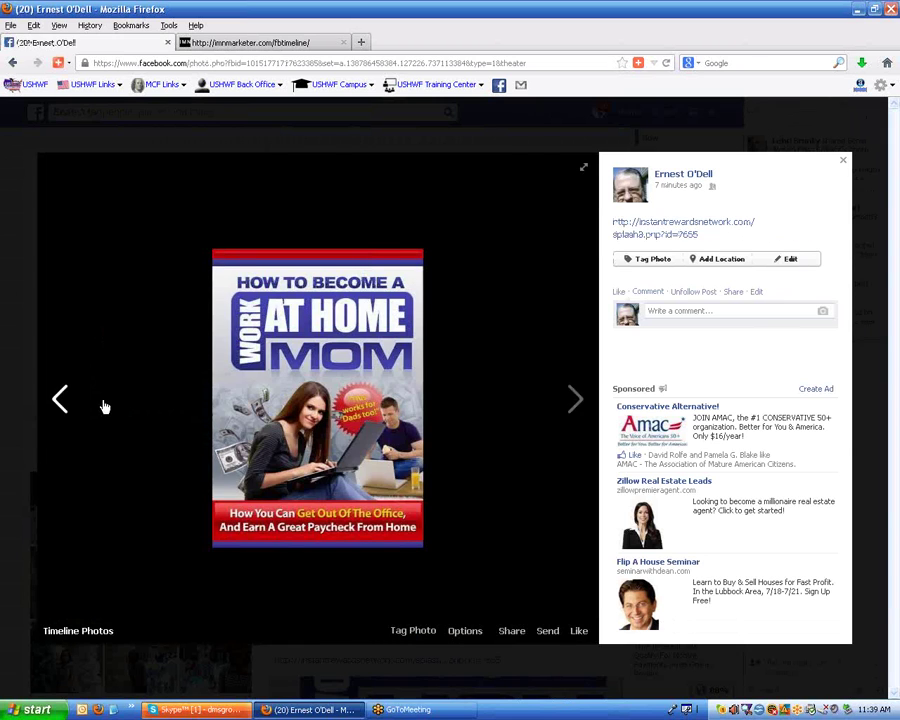
click(104, 406)
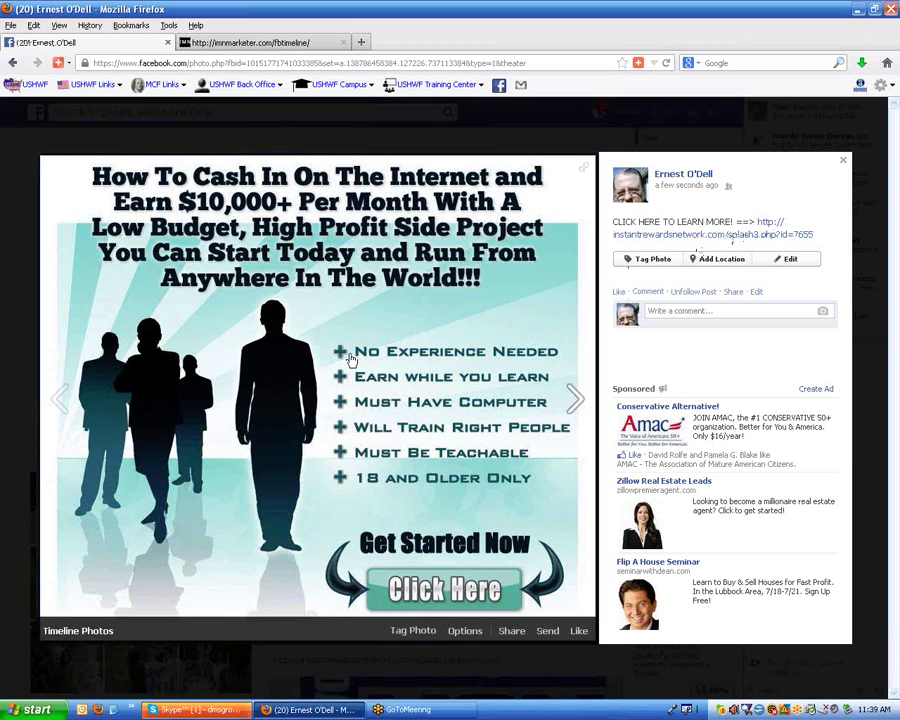
click(765, 235)
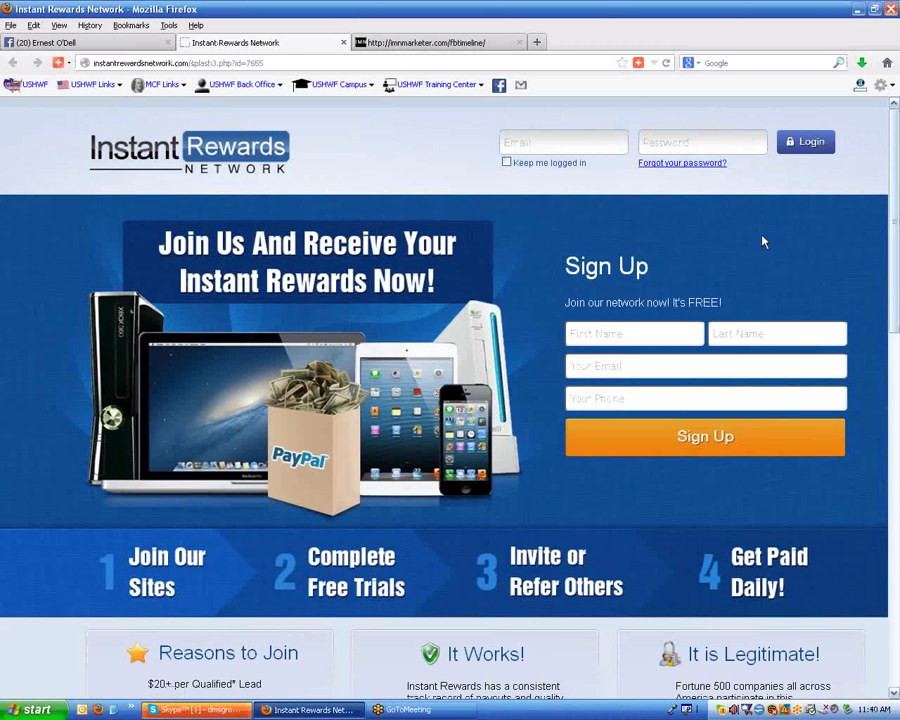
click(344, 43)
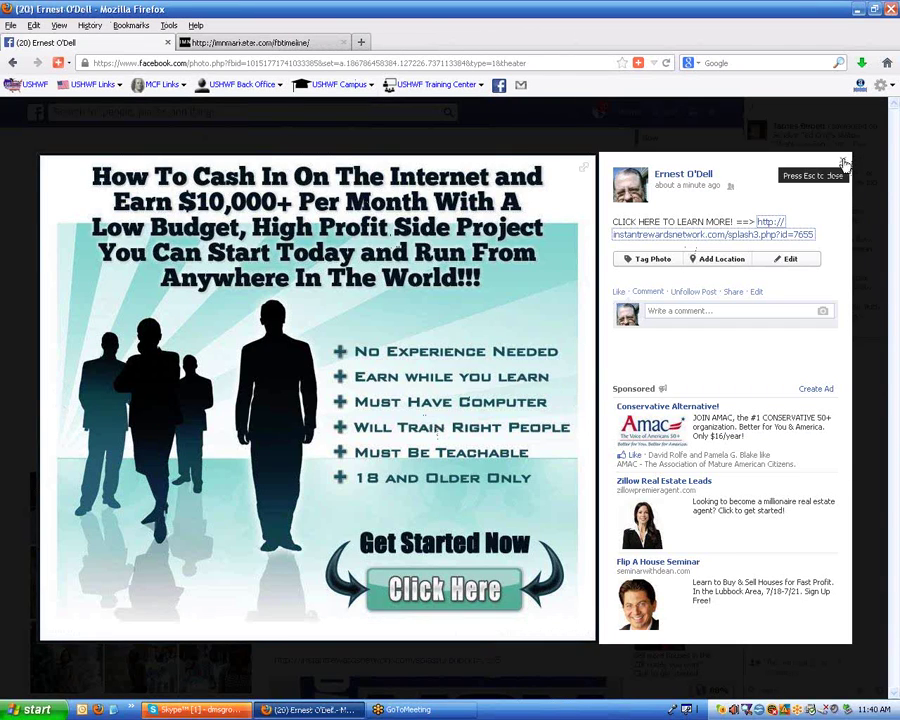
key(Escape)
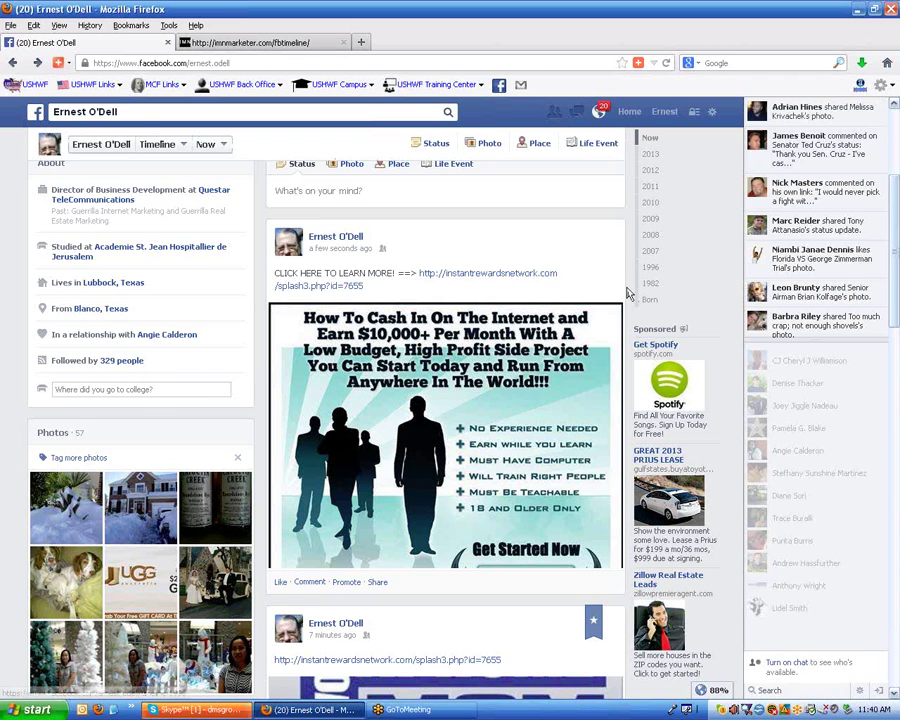
- Scroll down the timeline to the New Career post and open its photo
scroll(640, 270, up, 4)
scroll(580, 330, up, 1)
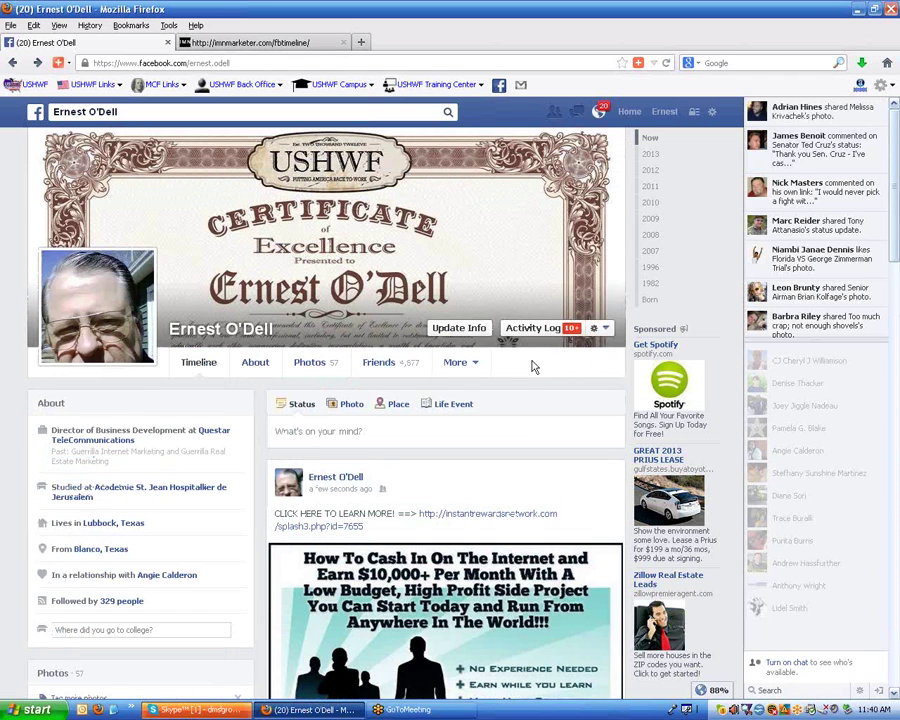
click(511, 436)
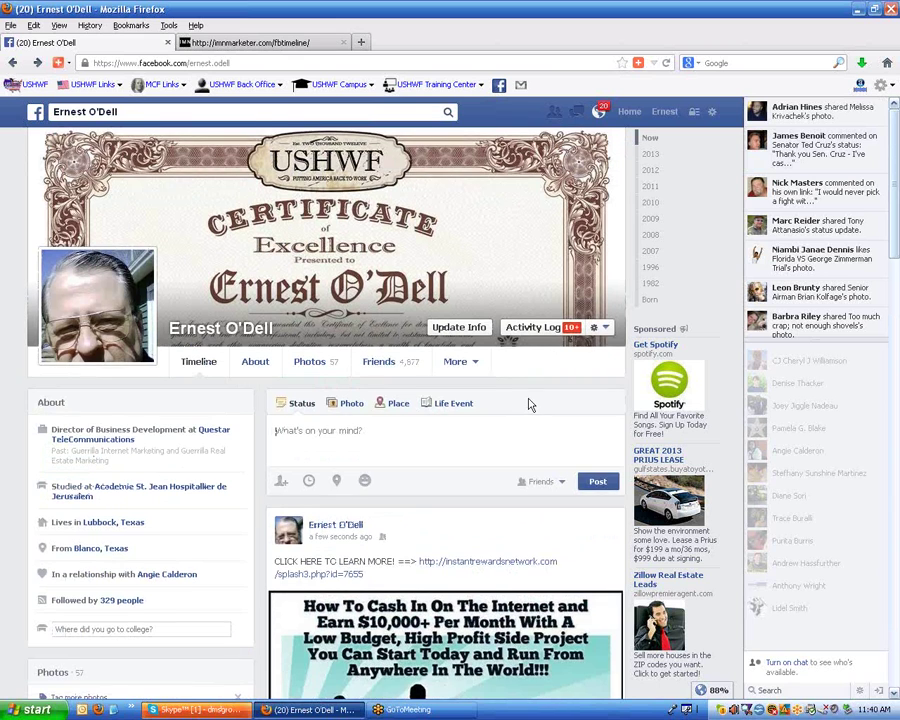
scroll(527, 399, down, 1)
scroll(528, 398, down, 2)
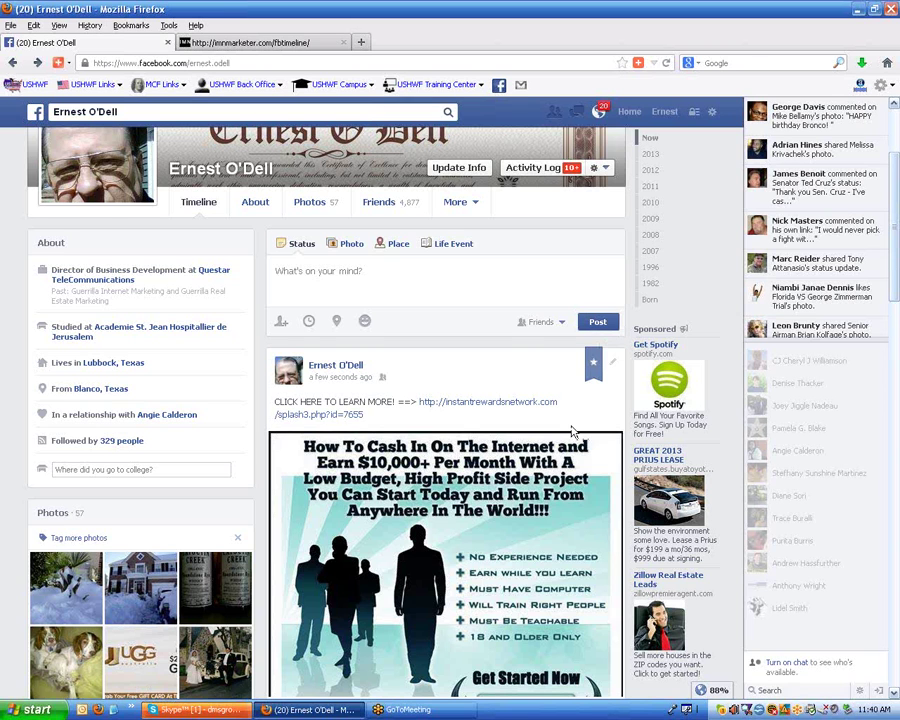
scroll(573, 432, down, 3)
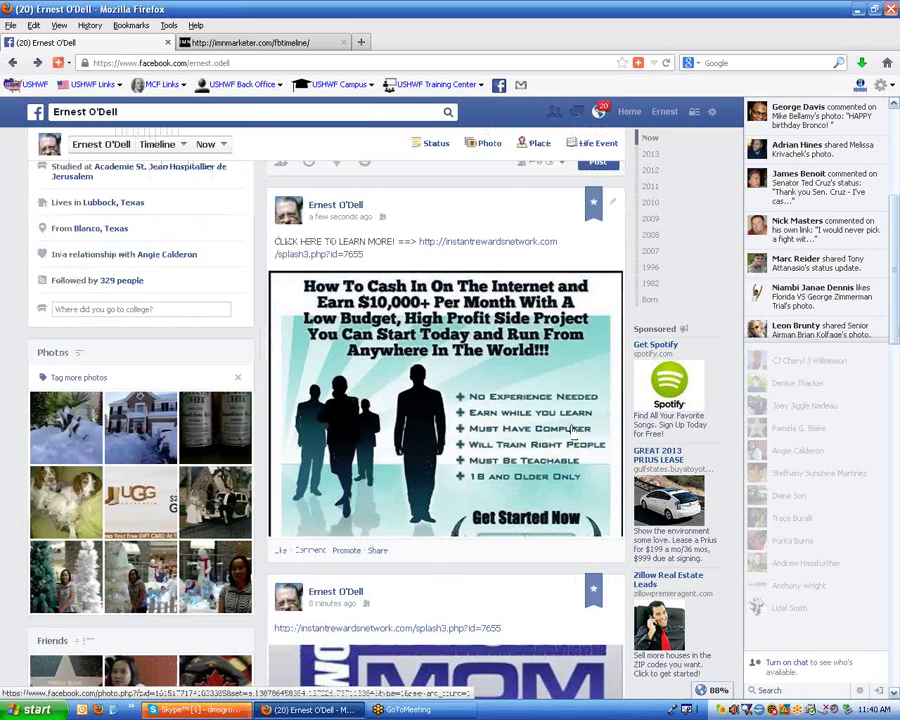
scroll(573, 430, down, 3)
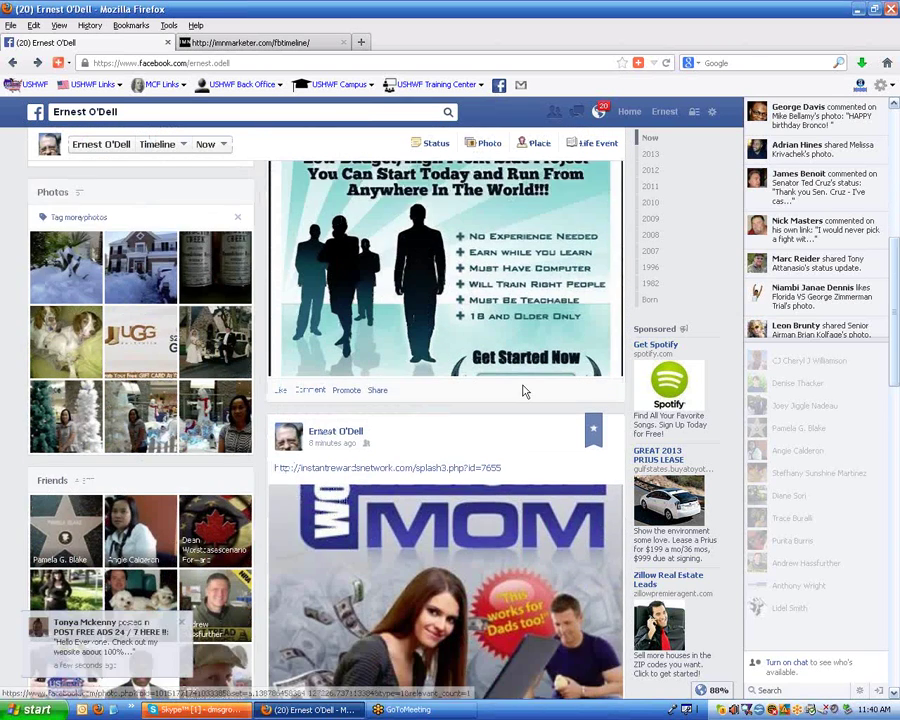
scroll(524, 388, down, 4)
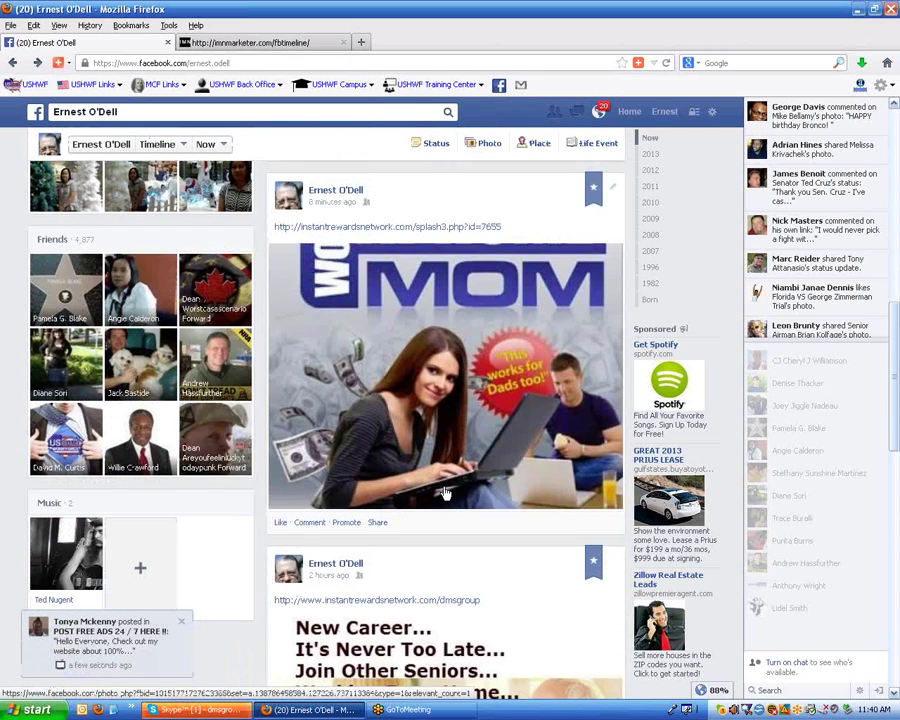
scroll(445, 493, down, 5)
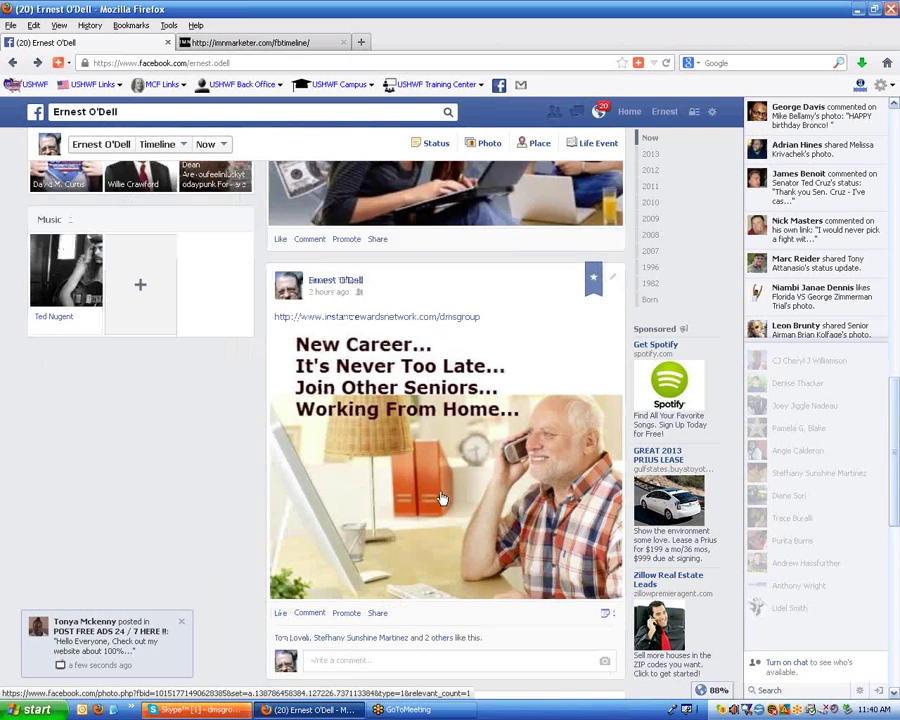
scroll(441, 497, down, 1)
click(458, 432)
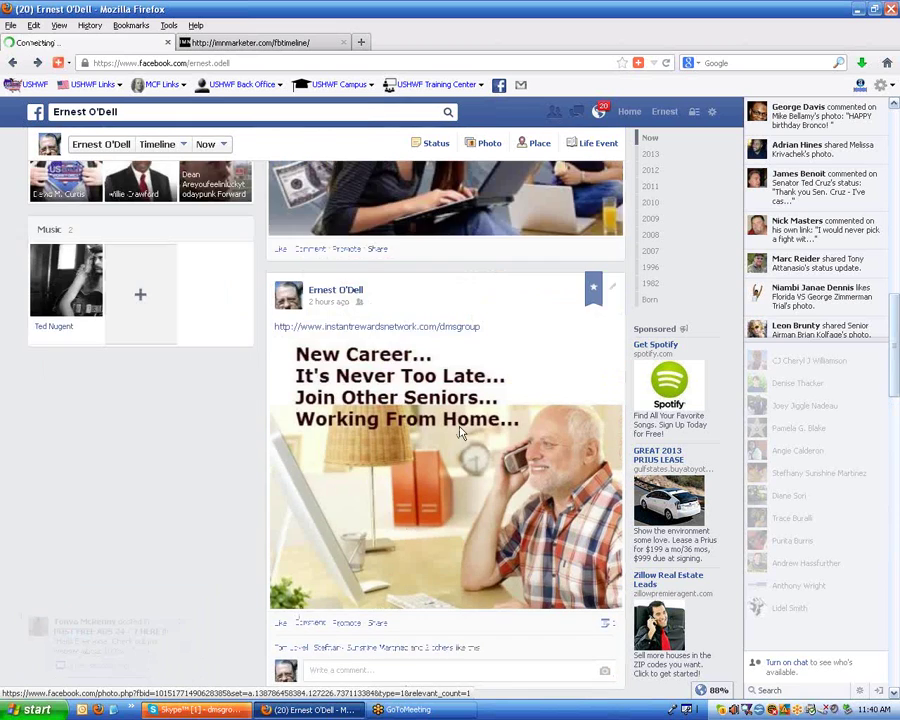
- Open the instantrewardsnetwork.com/dmsgroup link in a new tab
scroll(460, 432, up, 3)
scroll(460, 432, up, 4)
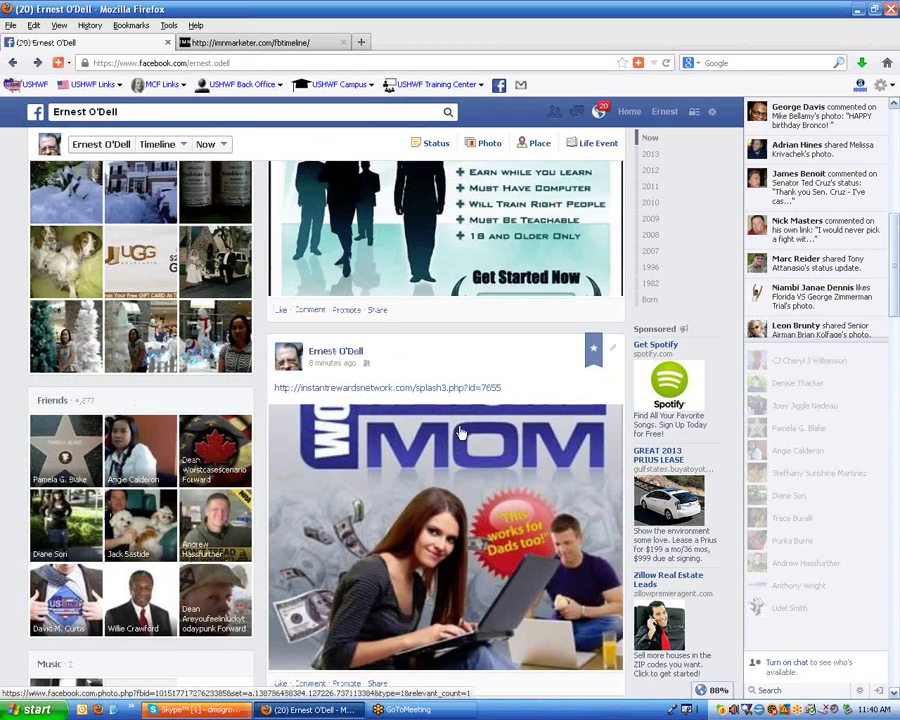
scroll(460, 432, up, 3)
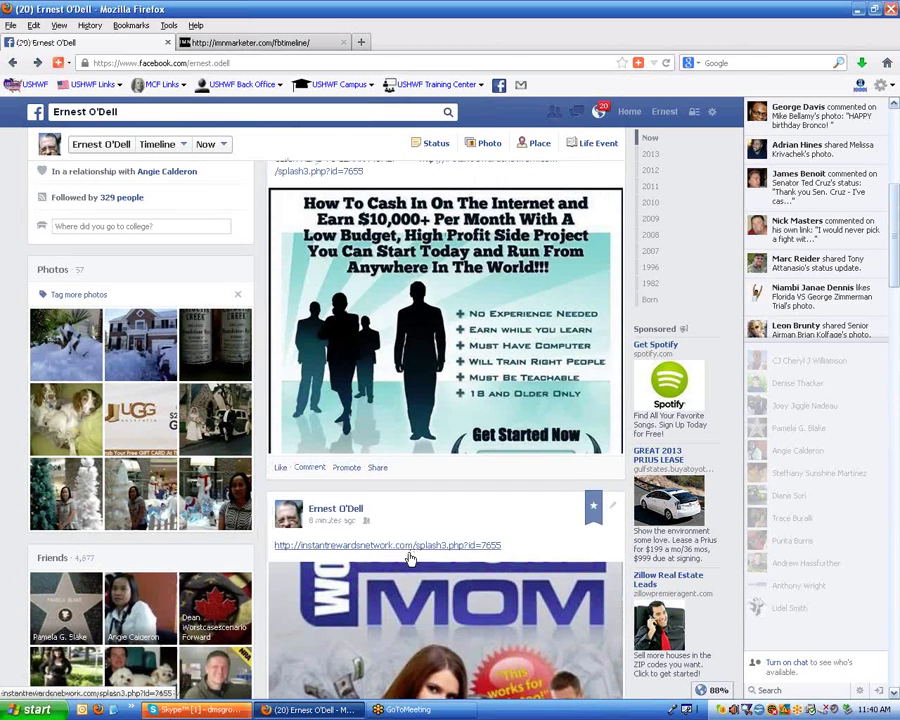
scroll(410, 558, down, 7)
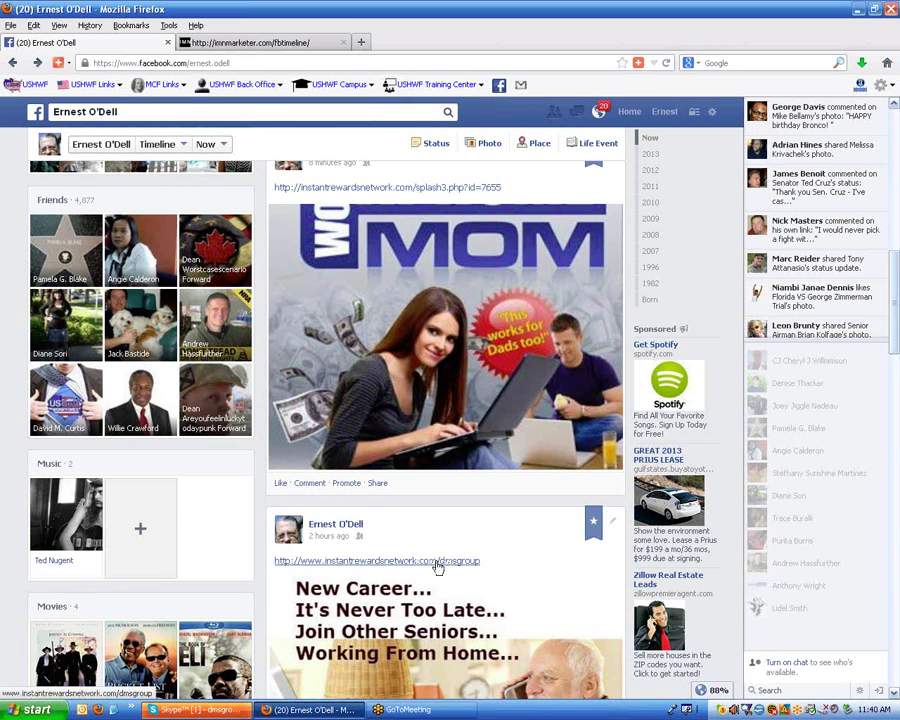
click(437, 566)
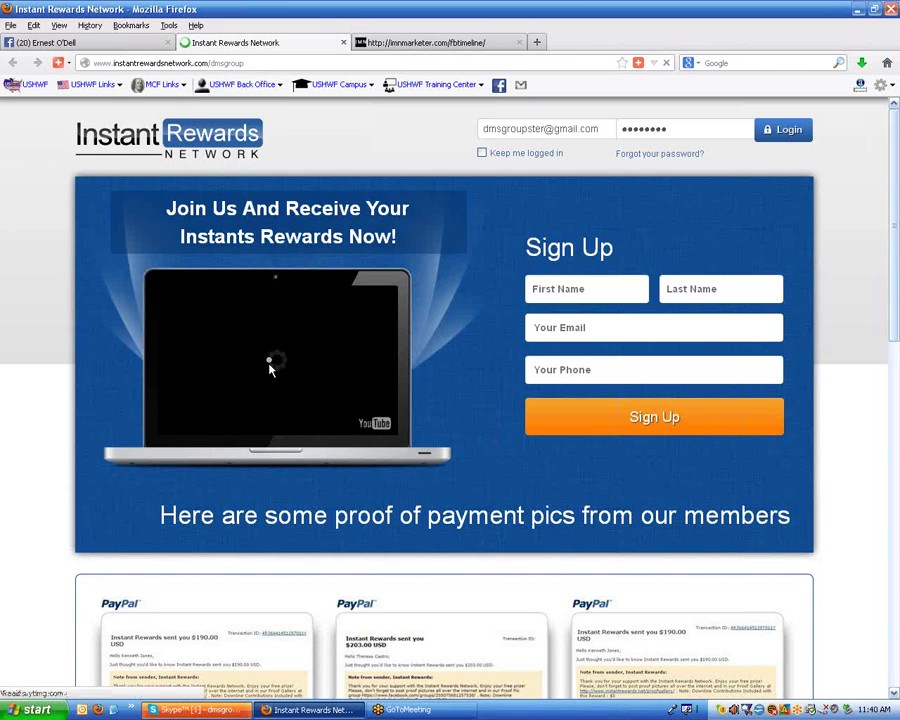
- Close the Instant Rewards Network dmsgroup sign-up tab to get back to the Facebook tab
click(343, 43)
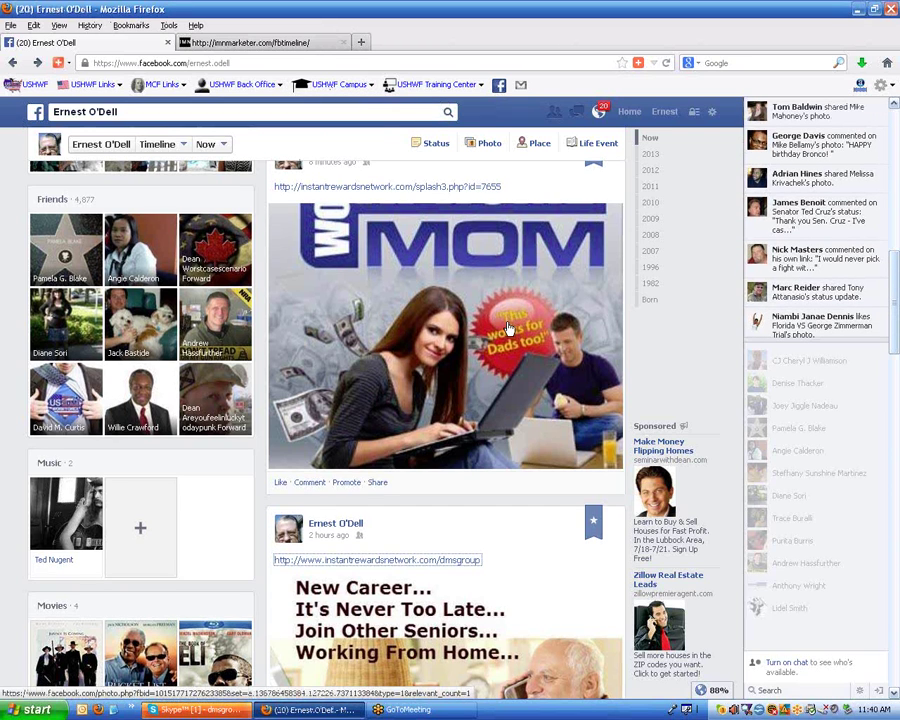
- Find the New Career seniors post and open its pencil Edit or Remove menu
scroll(480, 312, down, 3)
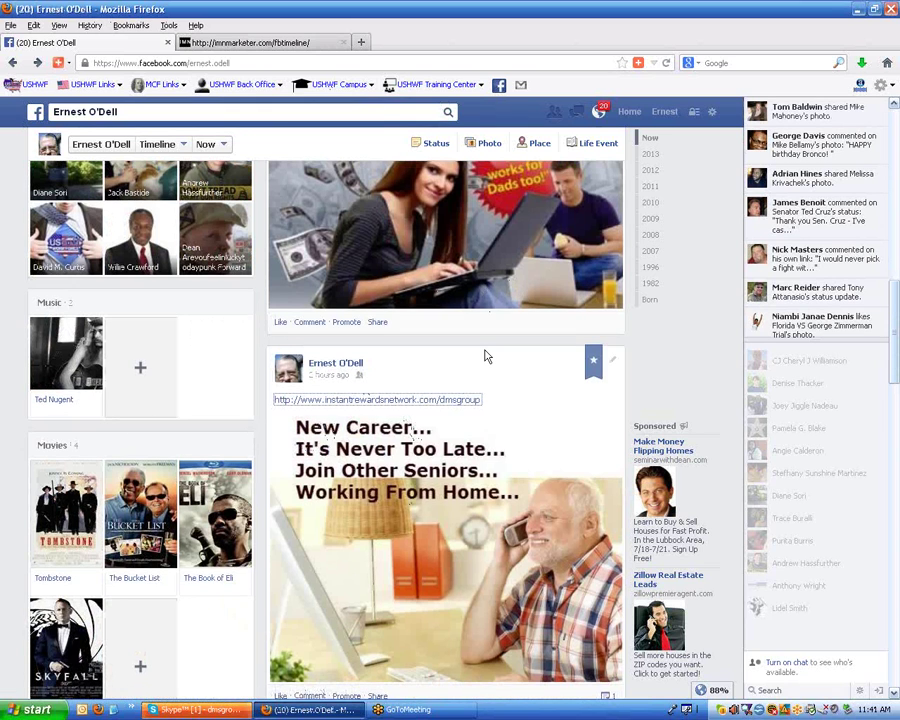
scroll(480, 352, down, 5)
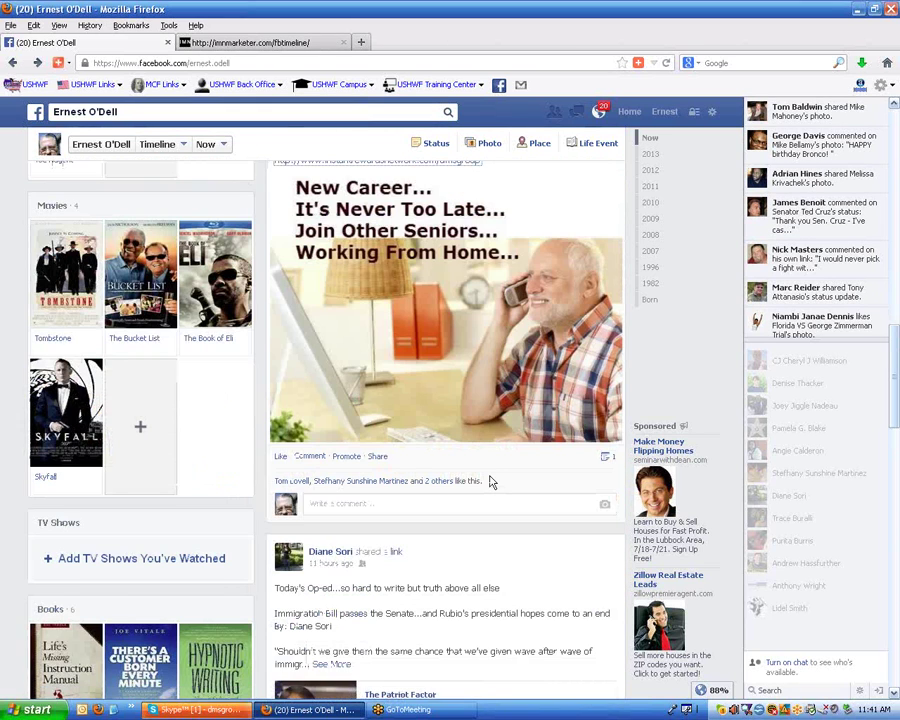
scroll(488, 480, up, 6)
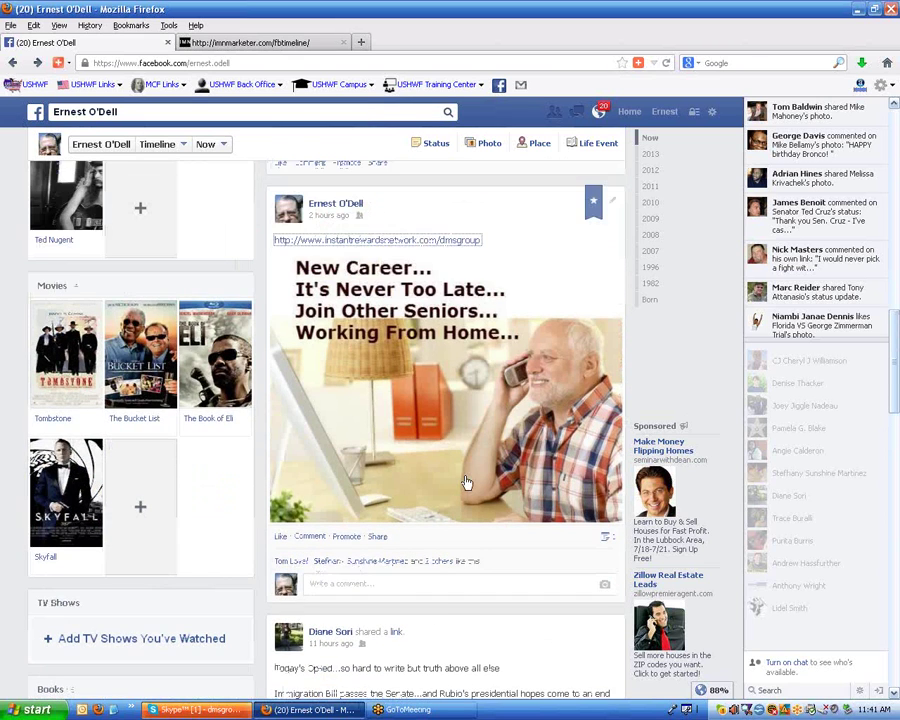
scroll(462, 455, up, 1)
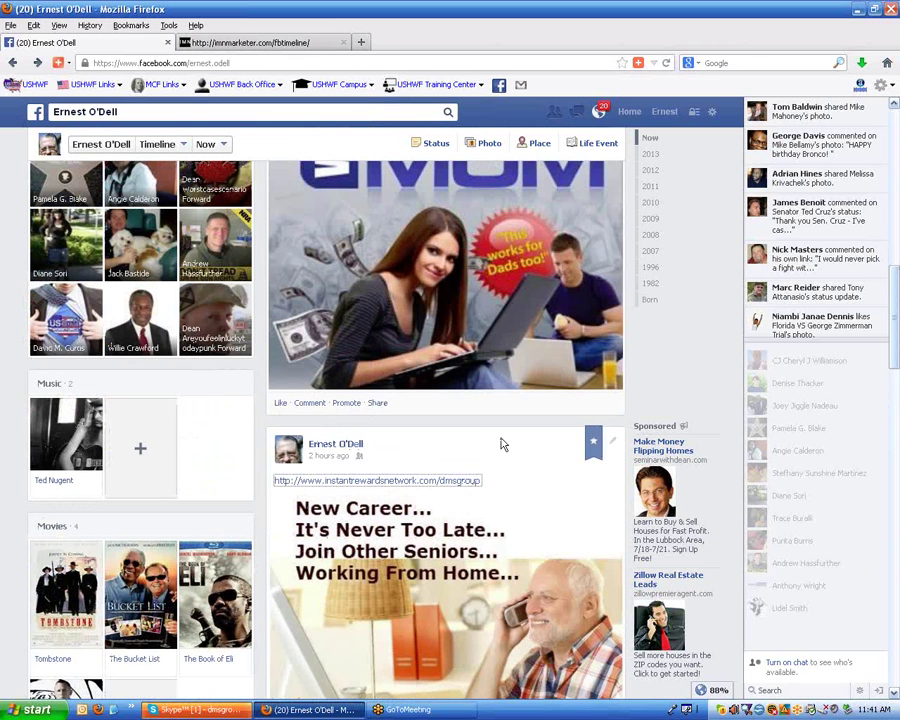
click(612, 442)
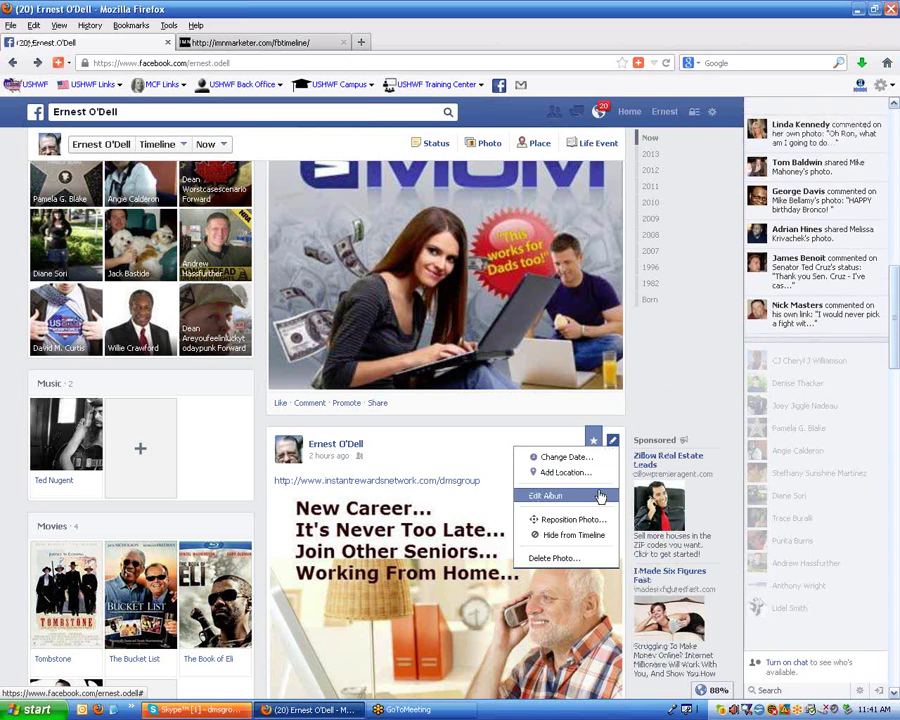
- Go to the Facebook Home news feed, then switch to the immnmarketer.com fbtimeline article tab
scroll(570, 484, up, 2)
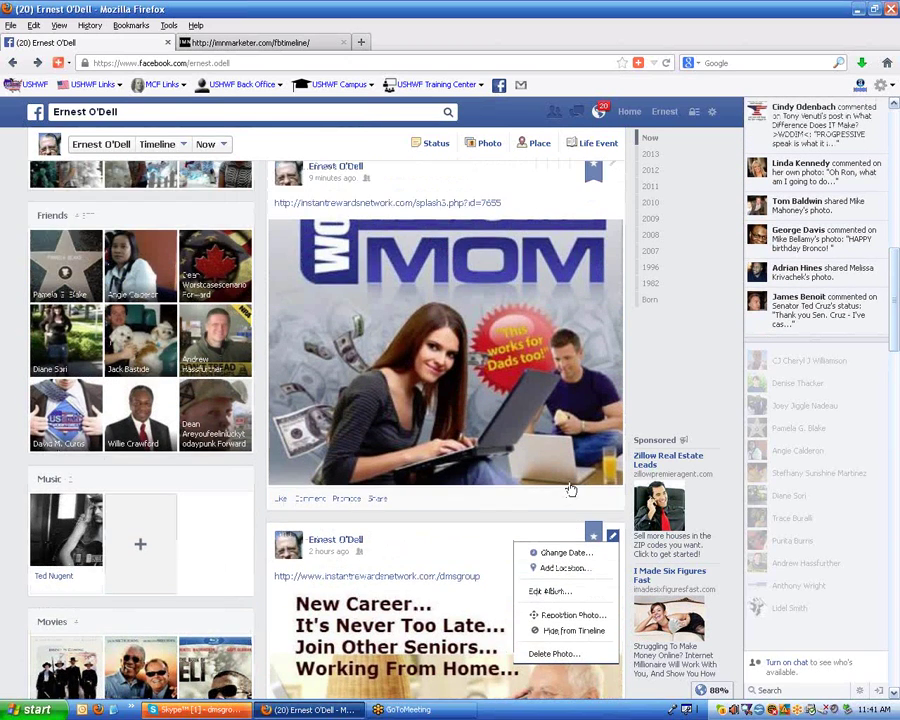
scroll(570, 489, up, 10)
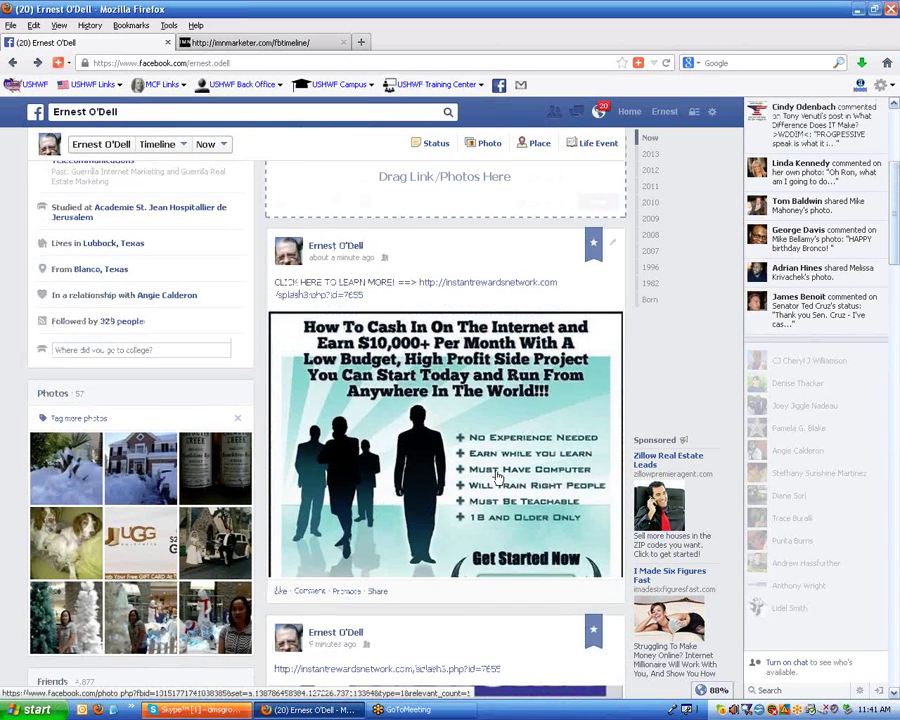
scroll(497, 476, up, 3)
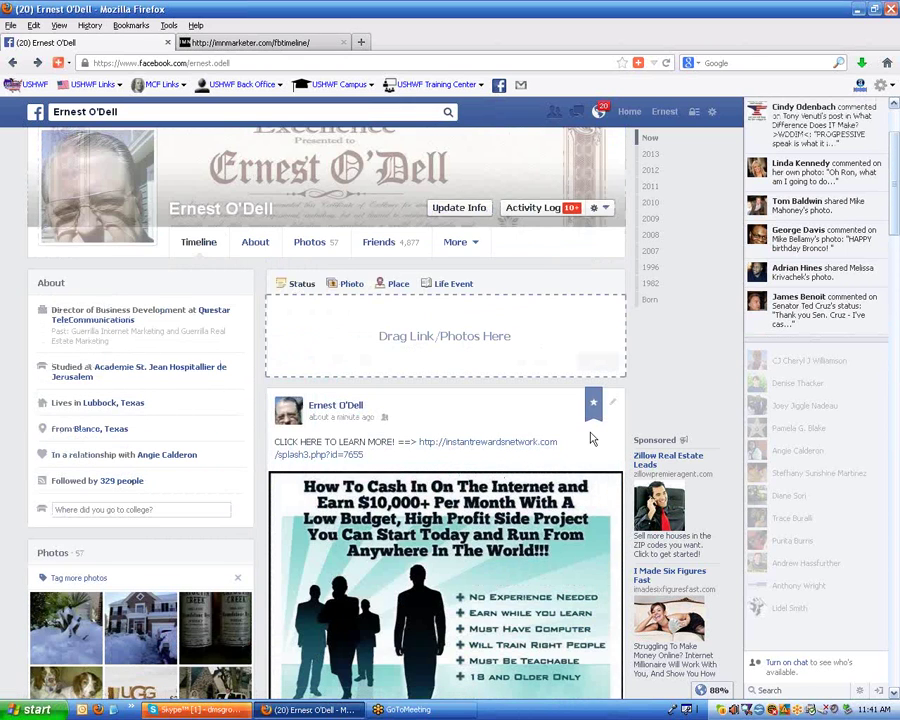
click(634, 115)
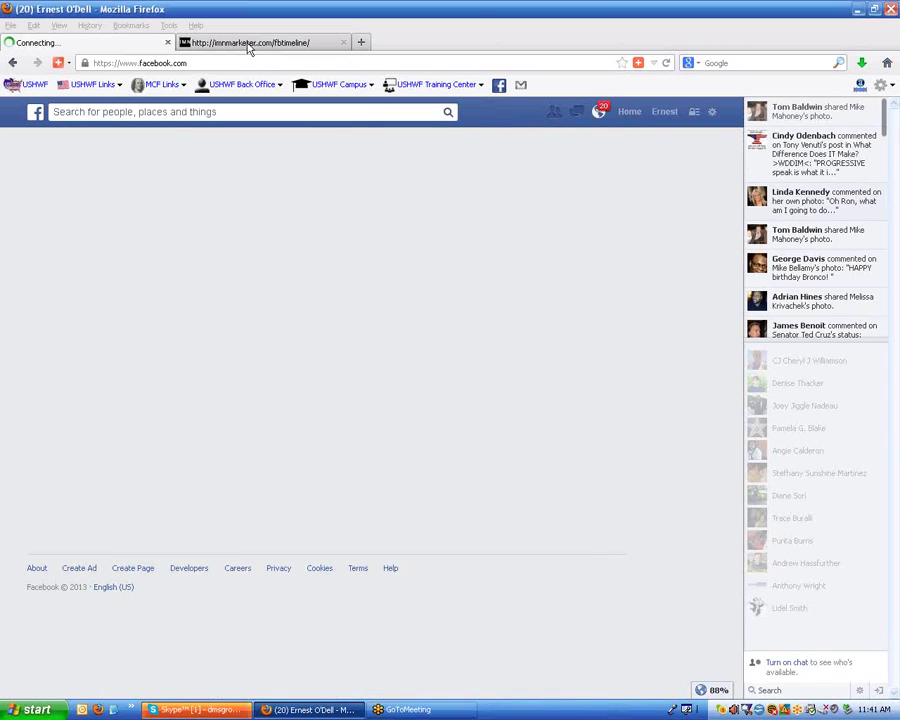
click(249, 44)
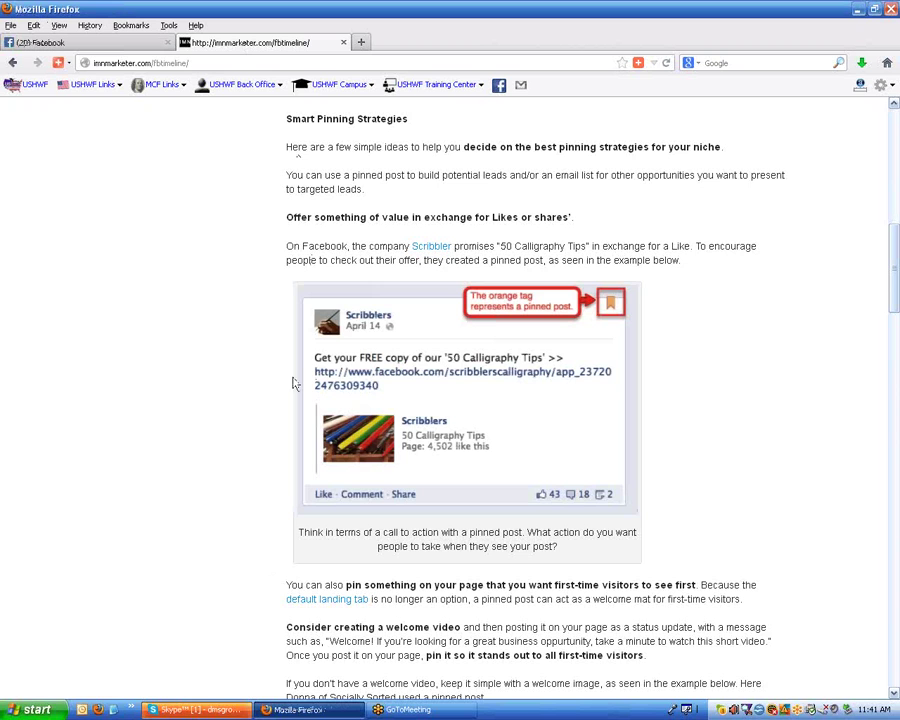
- Scroll the article past the pinned-post examples down to the '#2: Highlight a Post' section
scroll(295, 382, down, 4)
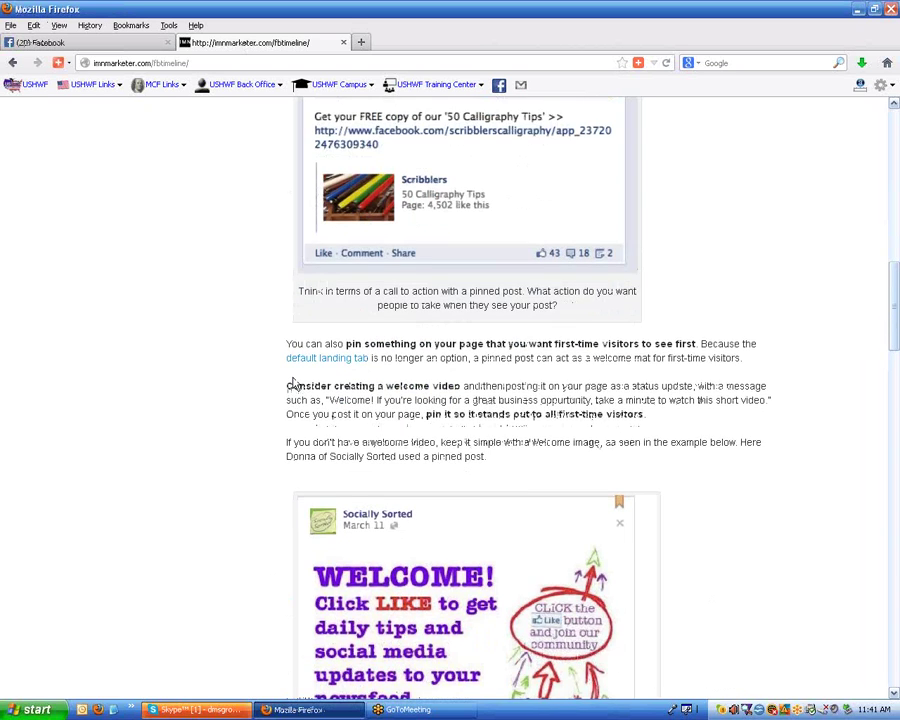
scroll(292, 383, down, 4)
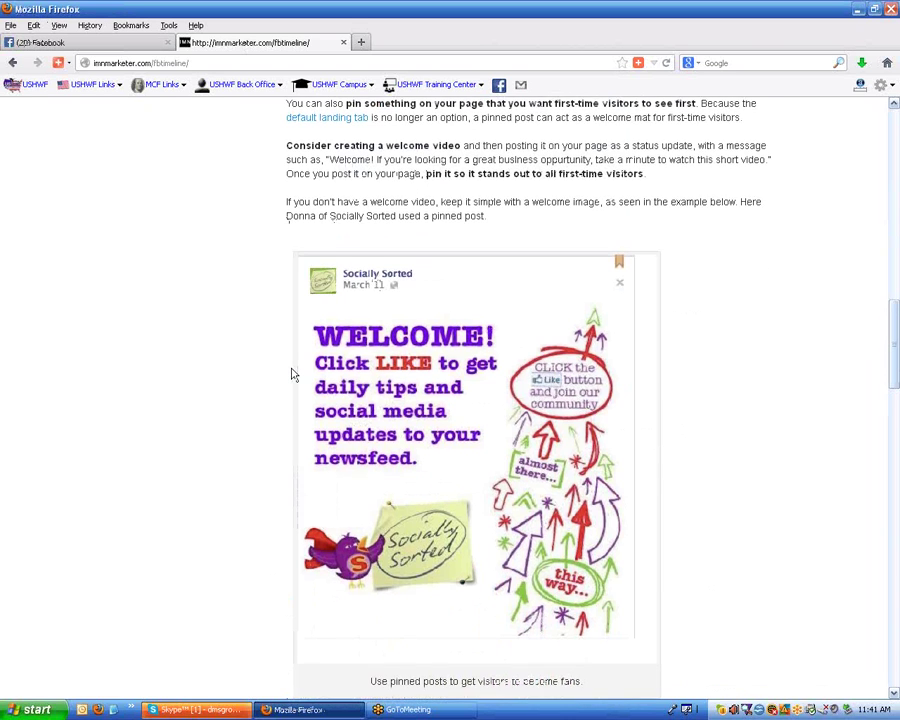
scroll(292, 374, down, 4)
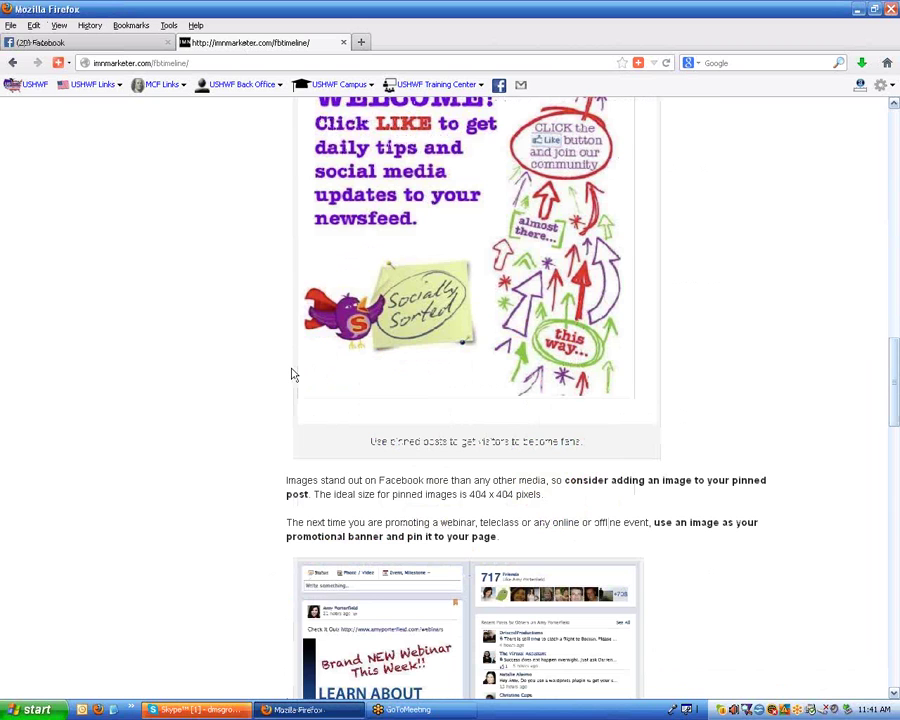
scroll(292, 374, down, 5)
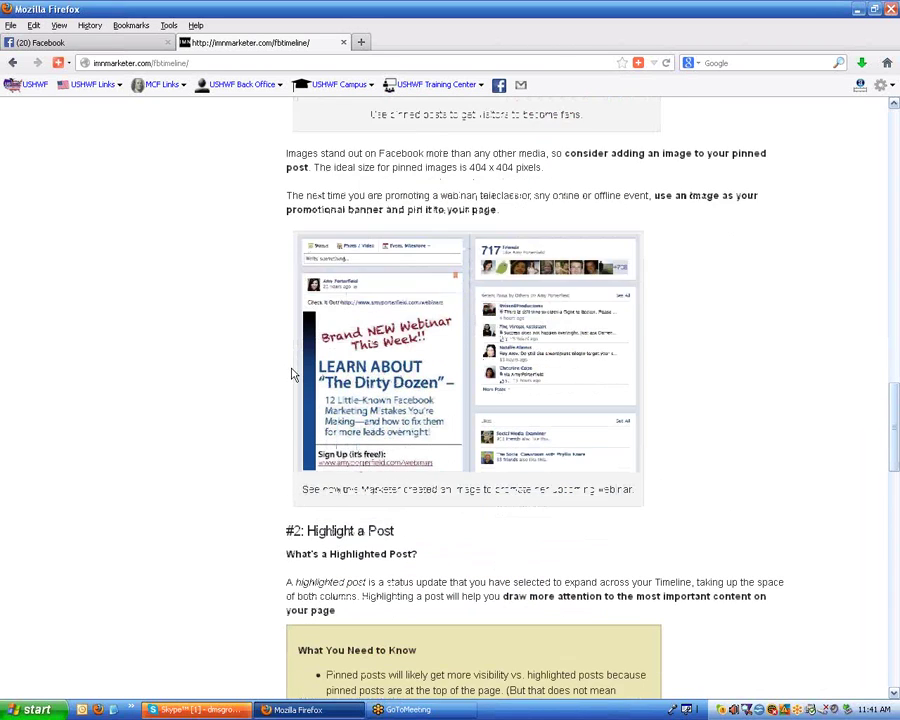
scroll(292, 374, down, 4)
scroll(293, 372, down, 4)
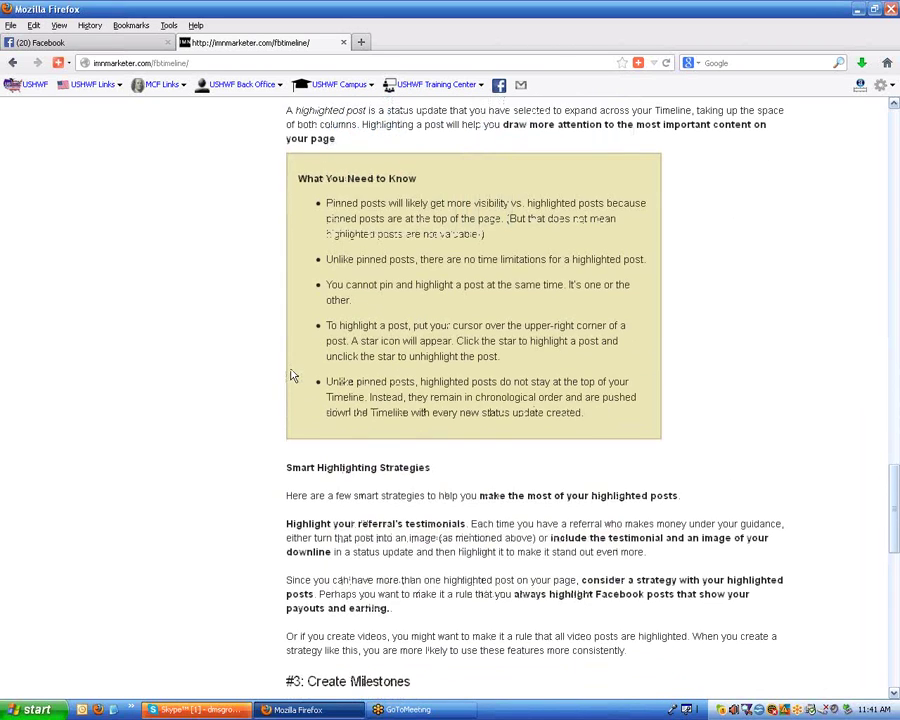
scroll(293, 376, up, 4)
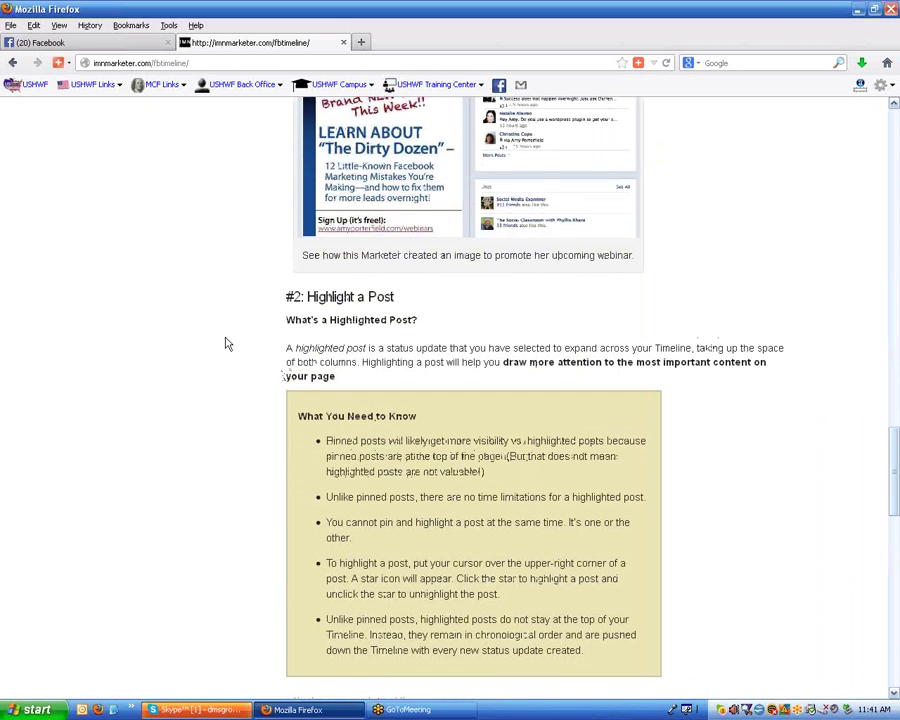
scroll(288, 497, down, 1)
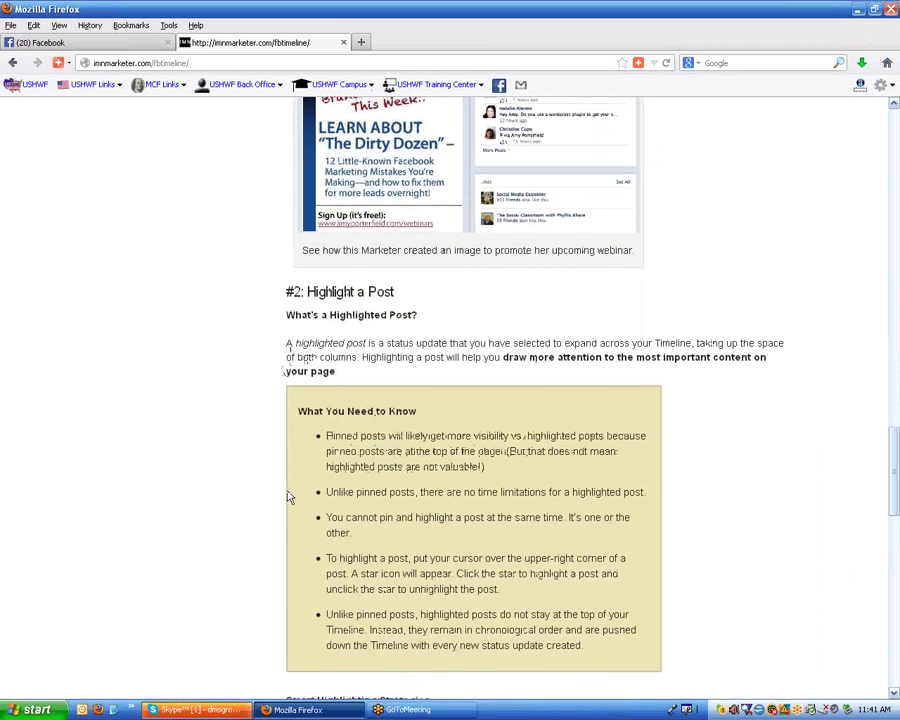
scroll(288, 497, down, 5)
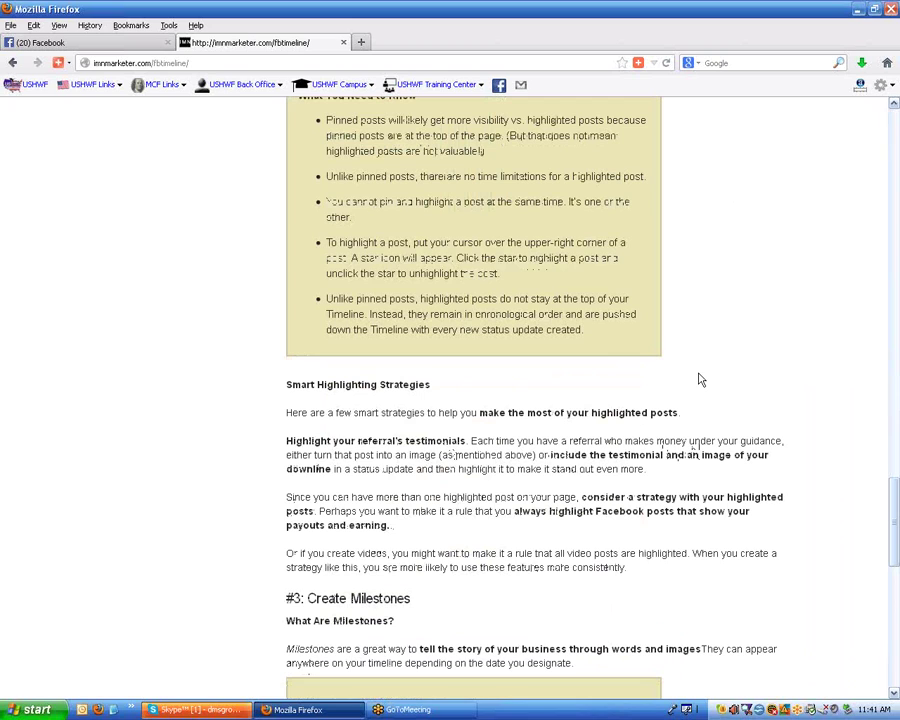